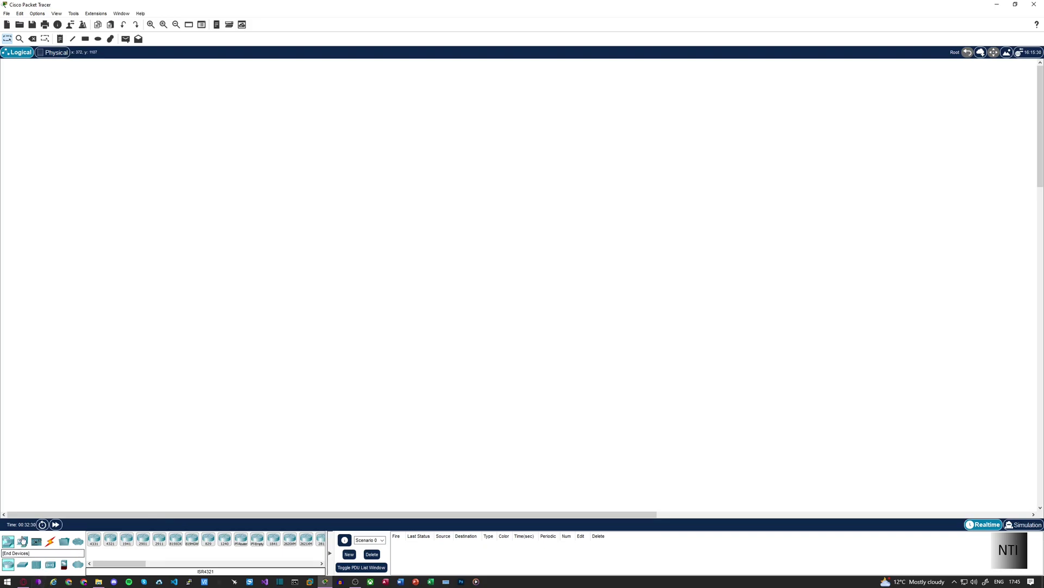
# - Place a HomeRouter-PT-AC wireless router and a 2960 switch on the canvas
pyautogui.click(50, 565)
pyautogui.click(192, 538)
pyautogui.click(90, 166)
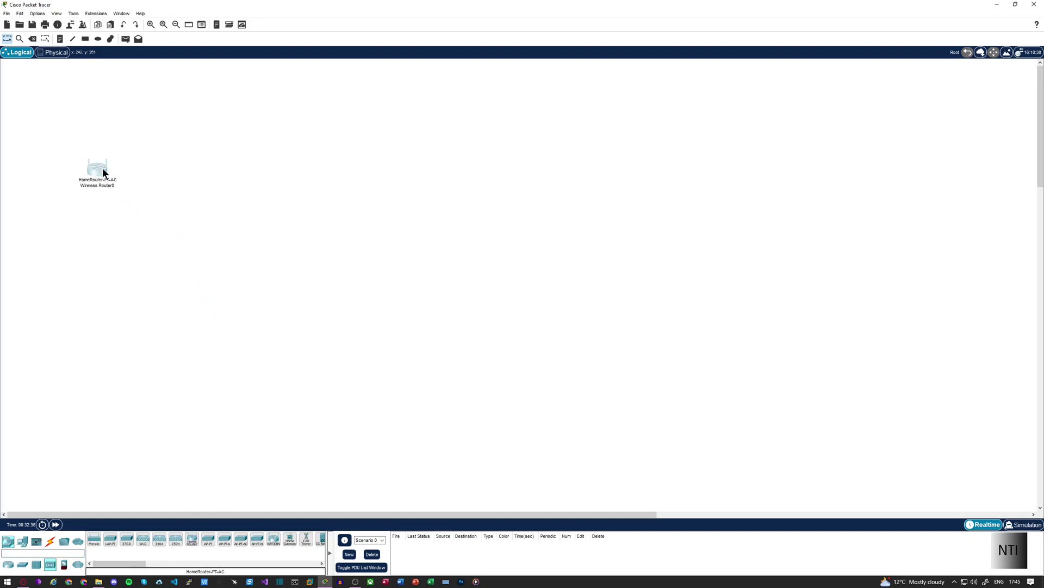
pyautogui.moveTo(97, 170); pyautogui.dragTo(130, 189)
pyautogui.click(25, 566)
pyautogui.click(94, 542)
pyautogui.click(176, 199)
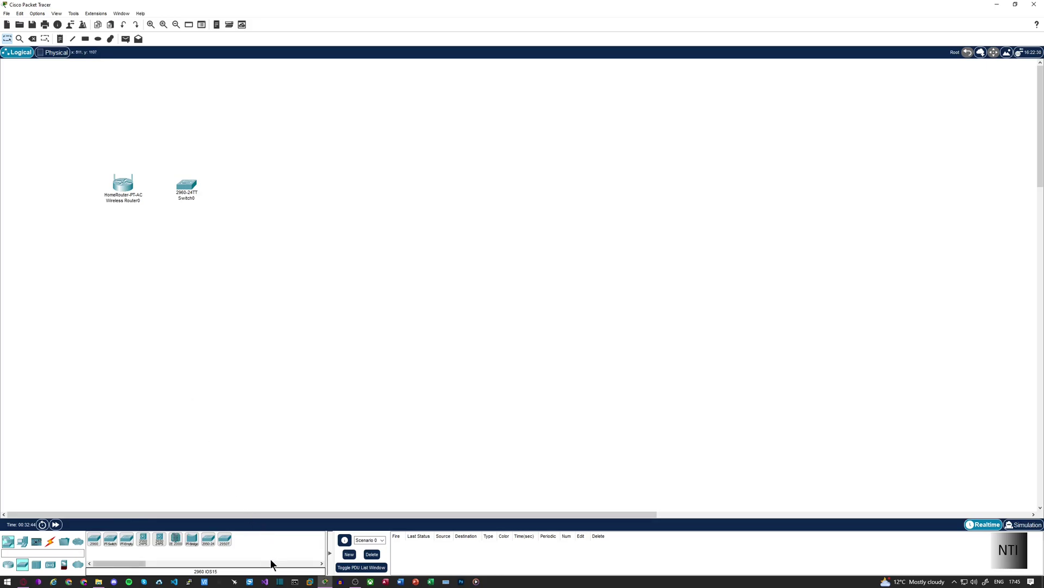
# - Add two PCs, a laptop and a printer to the topology
pyautogui.click(22, 541)
pyautogui.moveTo(100, 538); pyautogui.dragTo(265, 250)
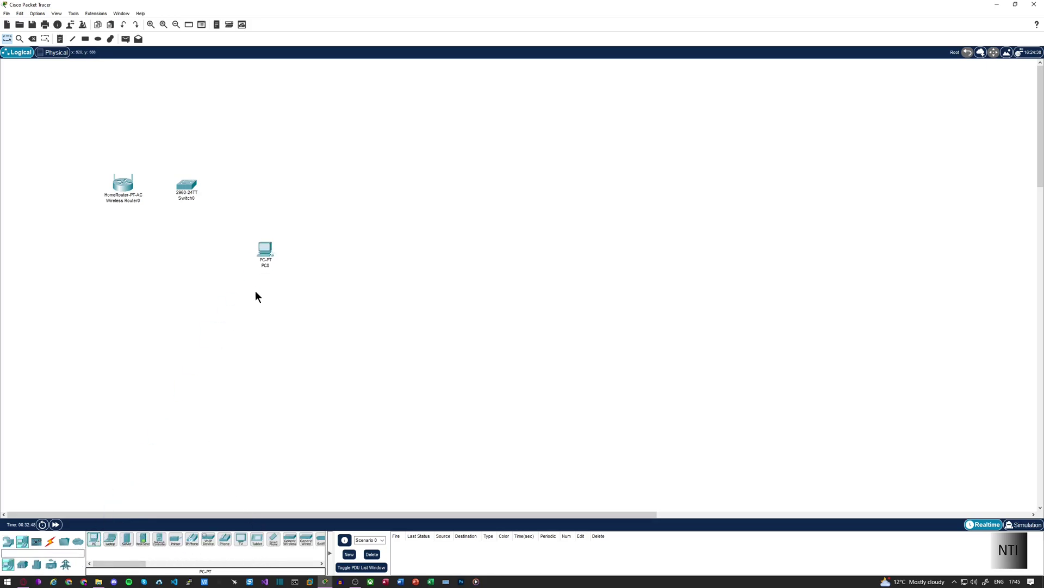
pyautogui.moveTo(94, 542); pyautogui.dragTo(184, 363)
pyautogui.moveTo(110, 539); pyautogui.dragTo(288, 326)
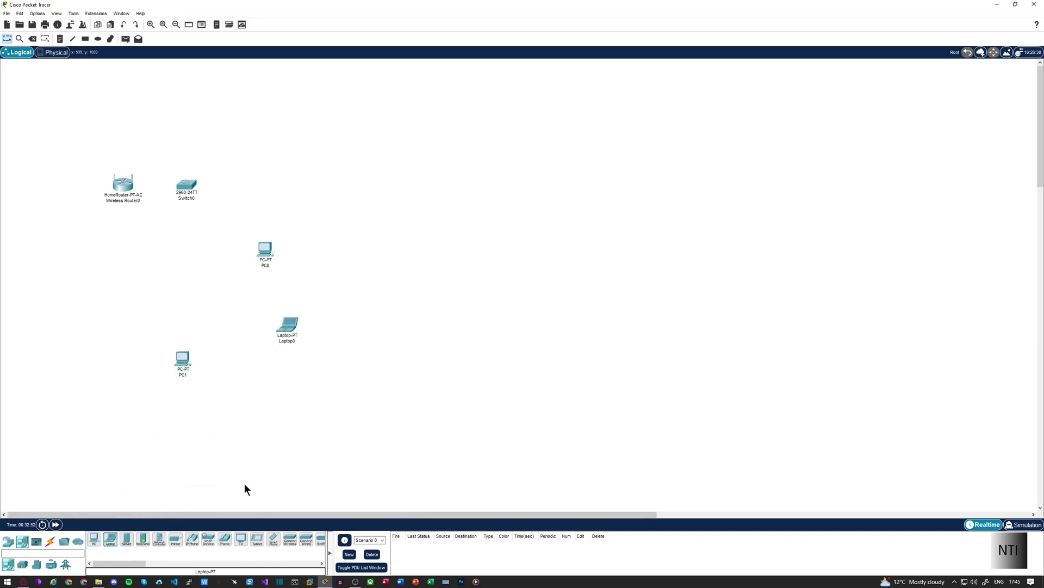
pyautogui.moveTo(175, 538); pyautogui.dragTo(295, 211)
# - Add a DSL modem and a cloud from the WAN emulation devices
pyautogui.click(79, 543)
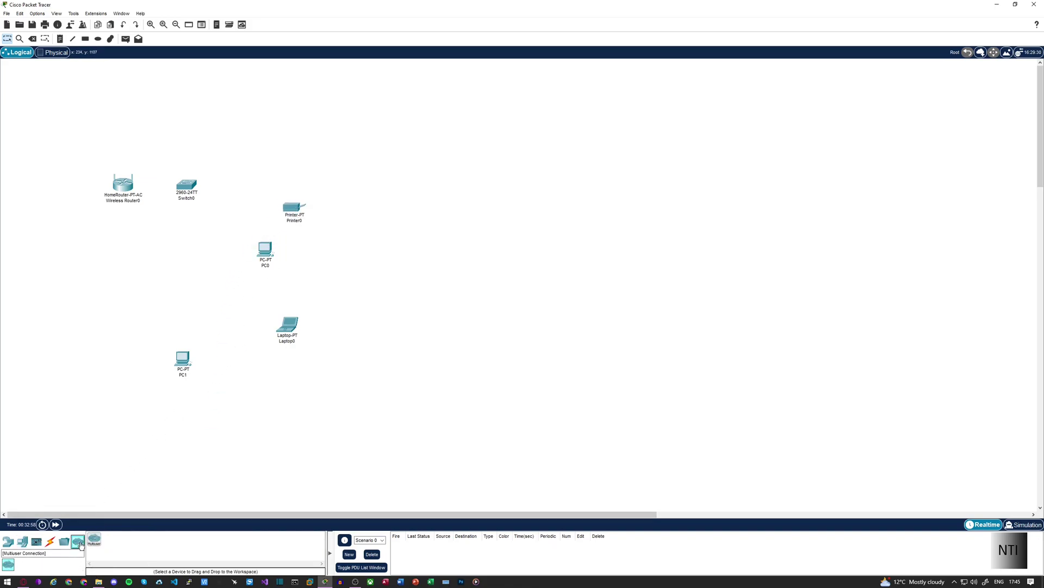
pyautogui.click(8, 543)
pyautogui.click(78, 564)
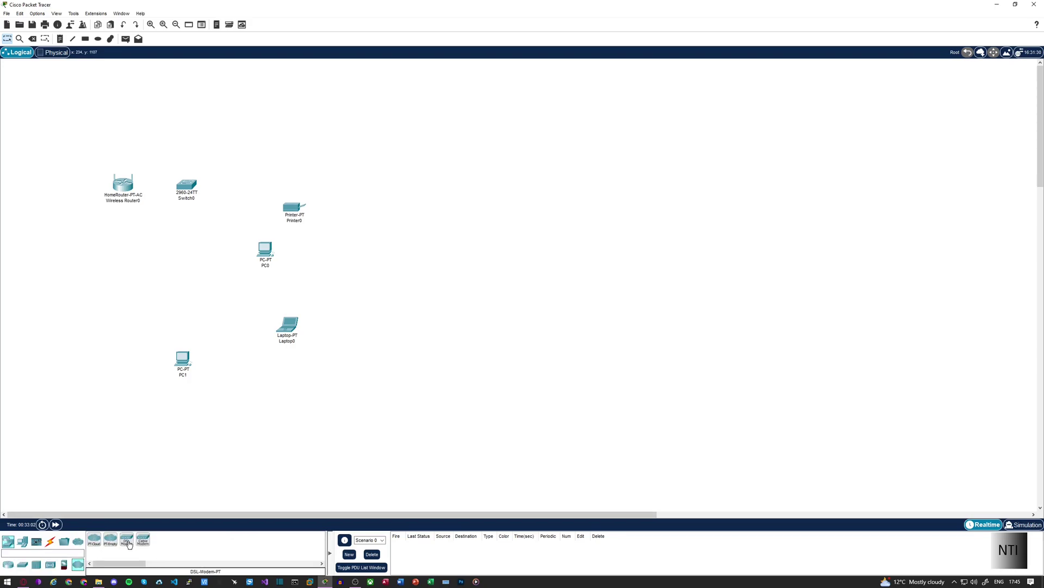
pyautogui.moveTo(135, 544); pyautogui.dragTo(91, 326)
pyautogui.moveTo(94, 544); pyautogui.dragTo(53, 404)
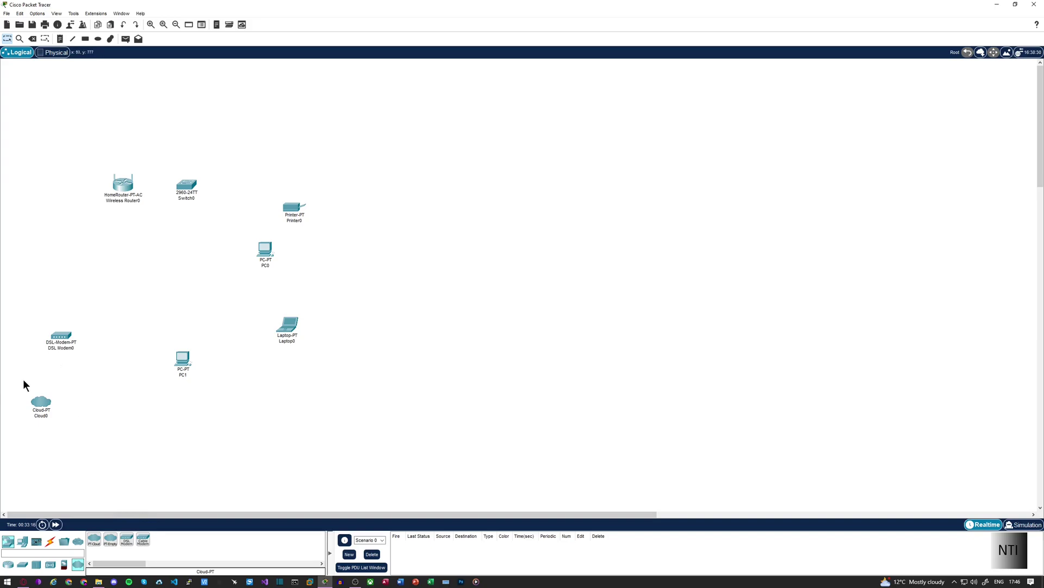
# - Move Cloud0 to the top centre, with DSL Modem0 and Wireless Router0 stacked beneath it
pyautogui.moveTo(14, 375); pyautogui.dragTo(84, 438)
pyautogui.moveTo(67, 395); pyautogui.dragTo(454, 90)
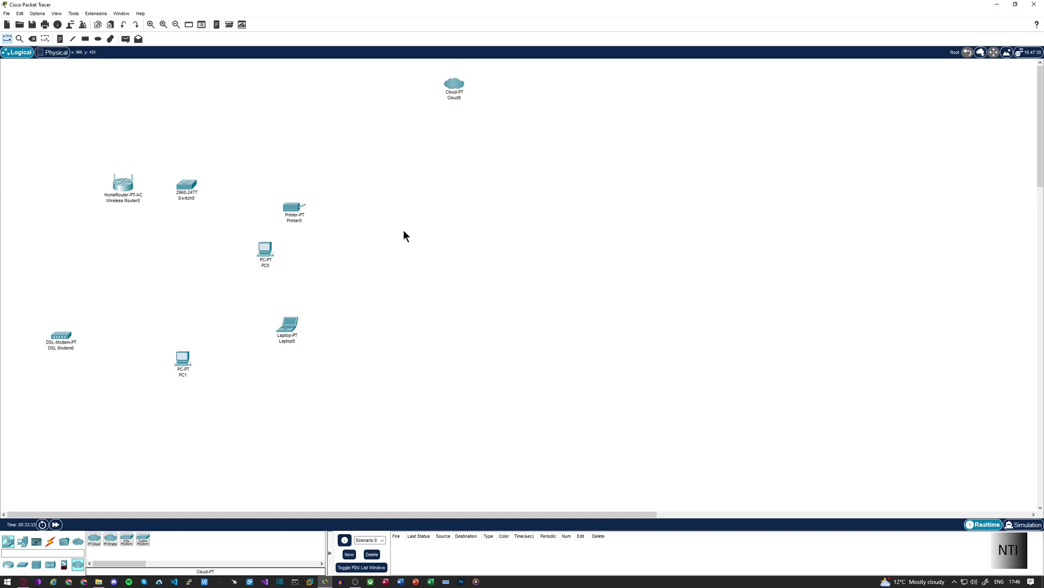
pyautogui.moveTo(297, 248); pyautogui.dragTo(457, 123)
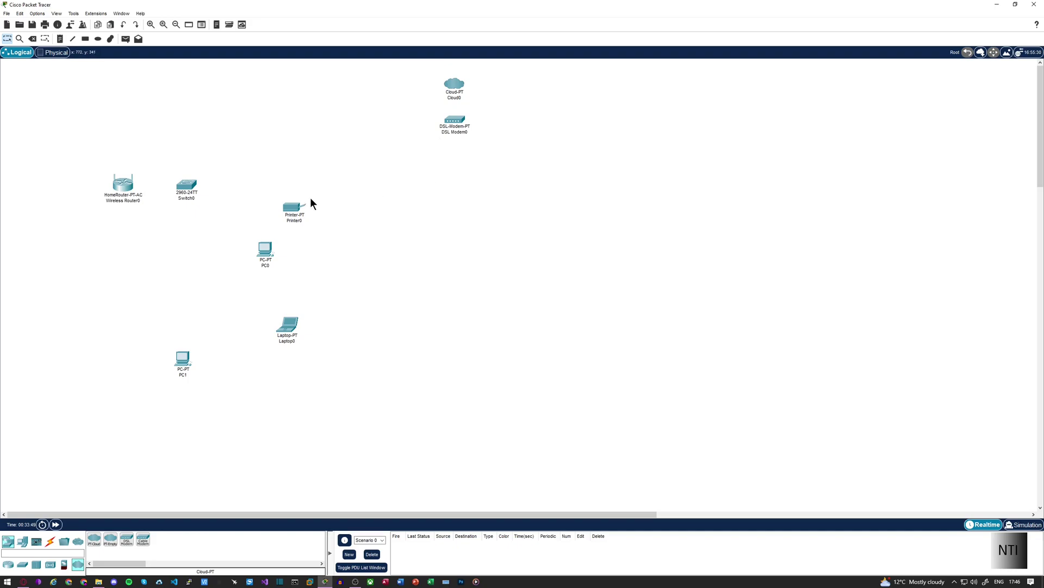
pyautogui.moveTo(131, 190); pyautogui.dragTo(452, 174)
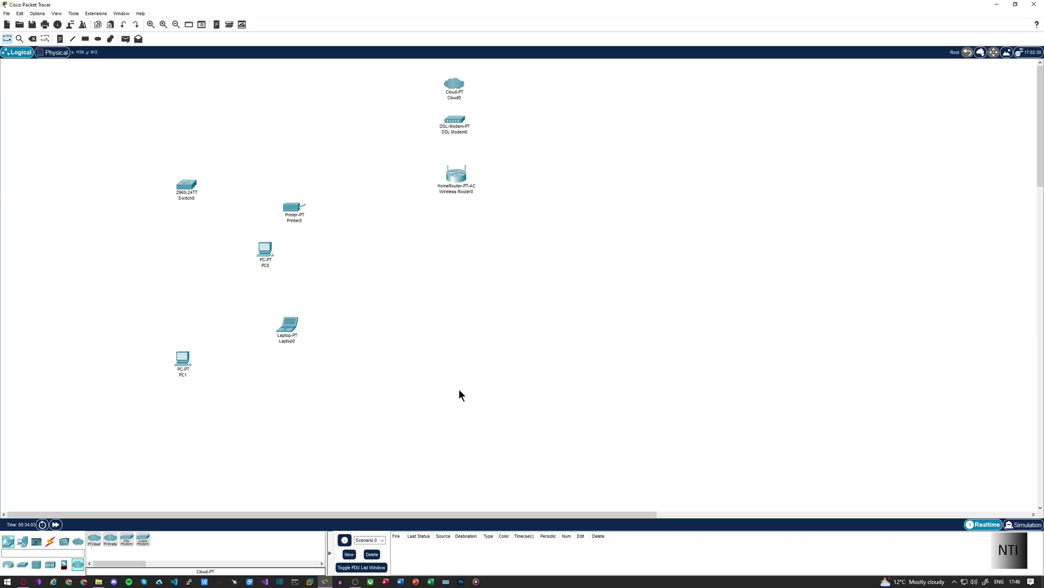
# - Place Switch0 below the router and line up PC0 and PC1 beneath it
pyautogui.moveTo(200, 188); pyautogui.dragTo(243, 200)
pyautogui.moveTo(412, 230)
pyautogui.mouseDown()
pyautogui.moveTo(462, 231)
pyautogui.moveTo(461, 224)
pyautogui.mouseUp()
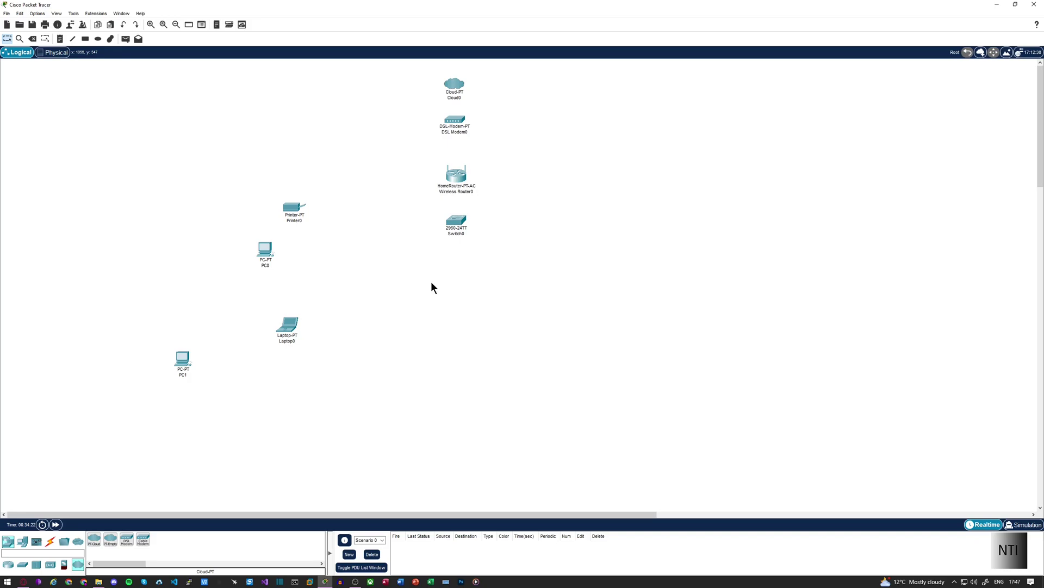
pyautogui.moveTo(271, 253); pyautogui.dragTo(533, 261)
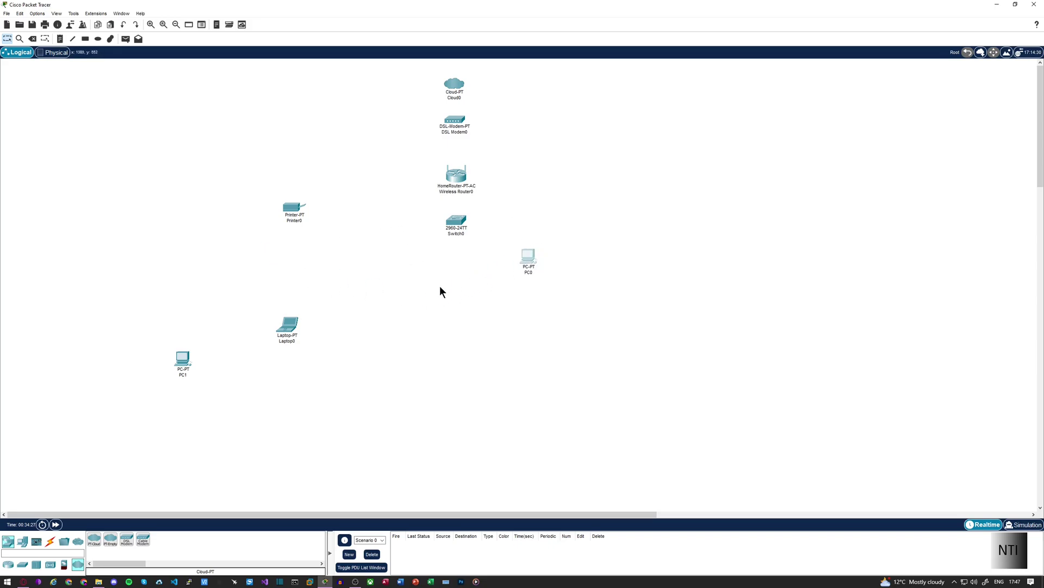
pyautogui.moveTo(187, 357); pyautogui.dragTo(432, 269)
pyautogui.moveTo(570, 252); pyautogui.dragTo(506, 266)
pyautogui.moveTo(440, 263); pyautogui.dragTo(444, 261)
# - Position Printer0 beside Switch0 and Laptop0 next to the PCs
pyautogui.moveTo(298, 208); pyautogui.dragTo(481, 225)
pyautogui.moveTo(543, 215); pyautogui.dragTo(541, 218)
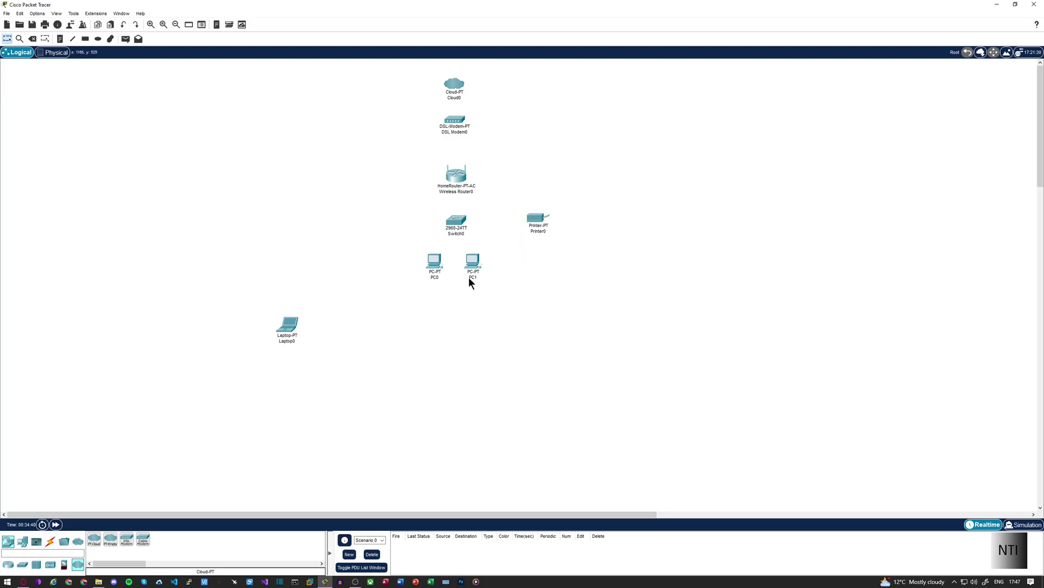
pyautogui.moveTo(290, 327); pyautogui.dragTo(356, 247)
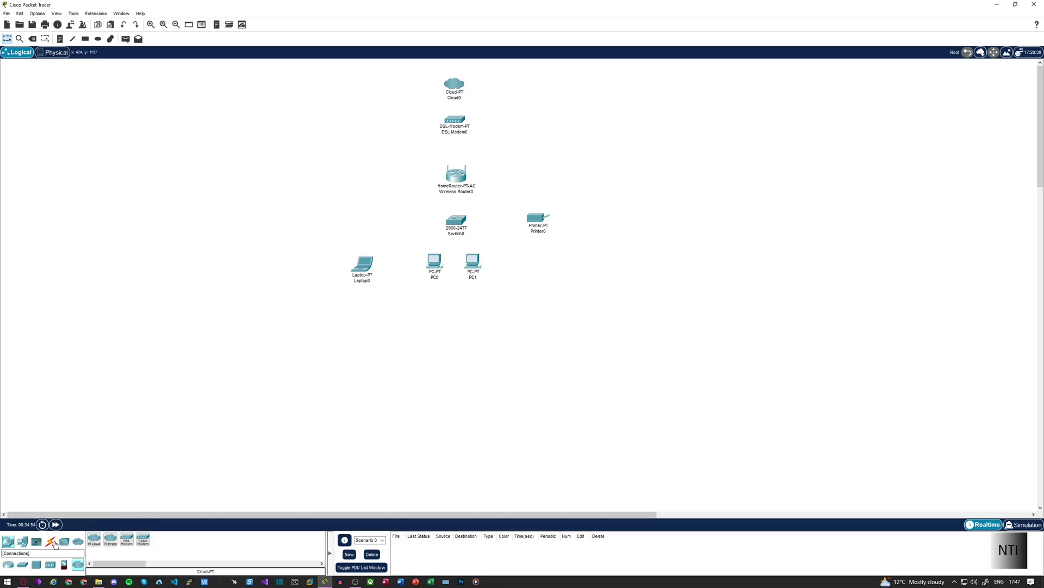
# - Connect Cloud0's Modem4 port to DSL Modem0's Port 0 with a phone cable
pyautogui.click(50, 542)
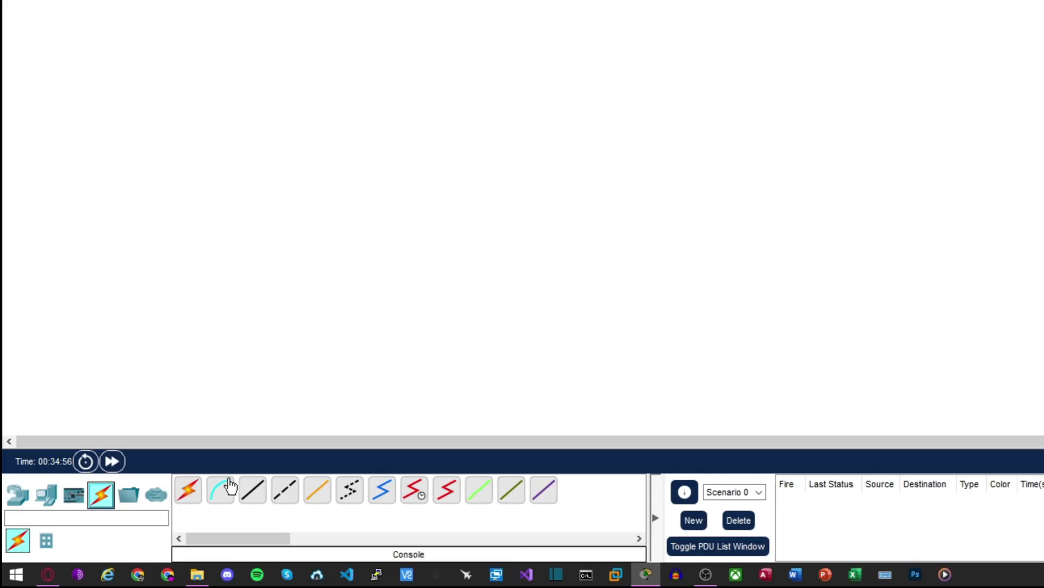
pyautogui.click(350, 492)
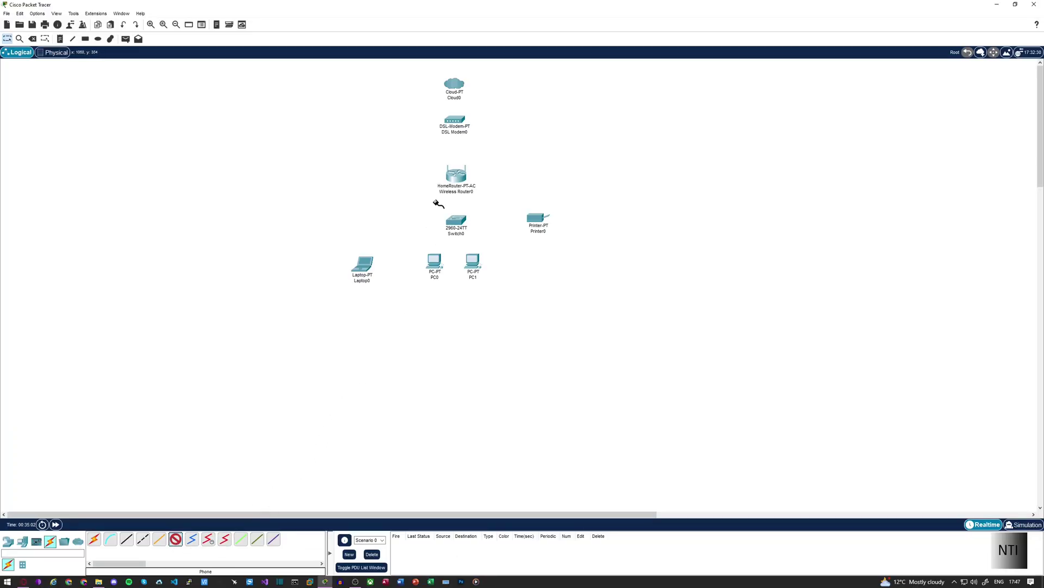
pyautogui.click(455, 88)
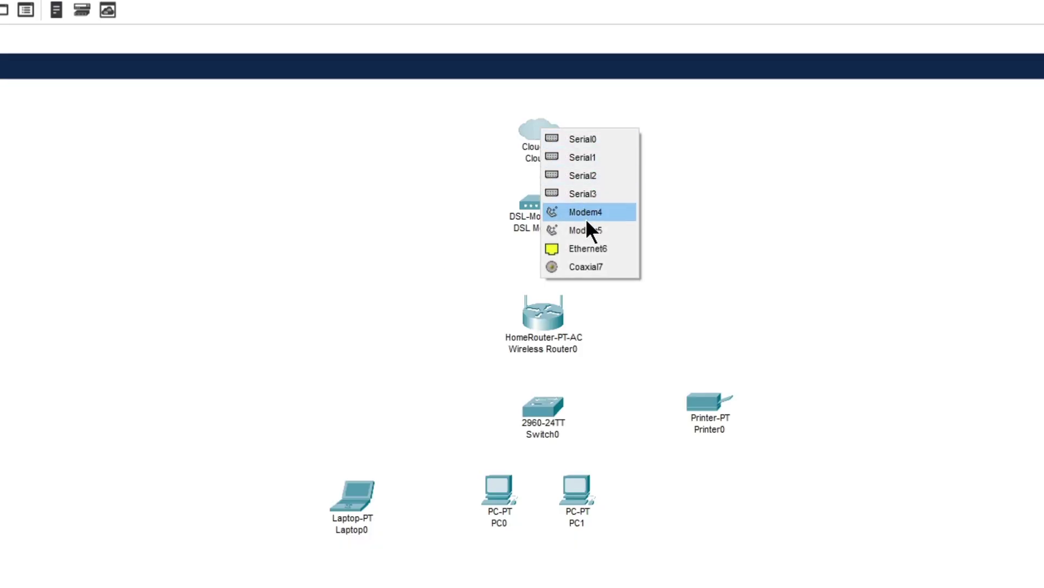
pyautogui.click(585, 218)
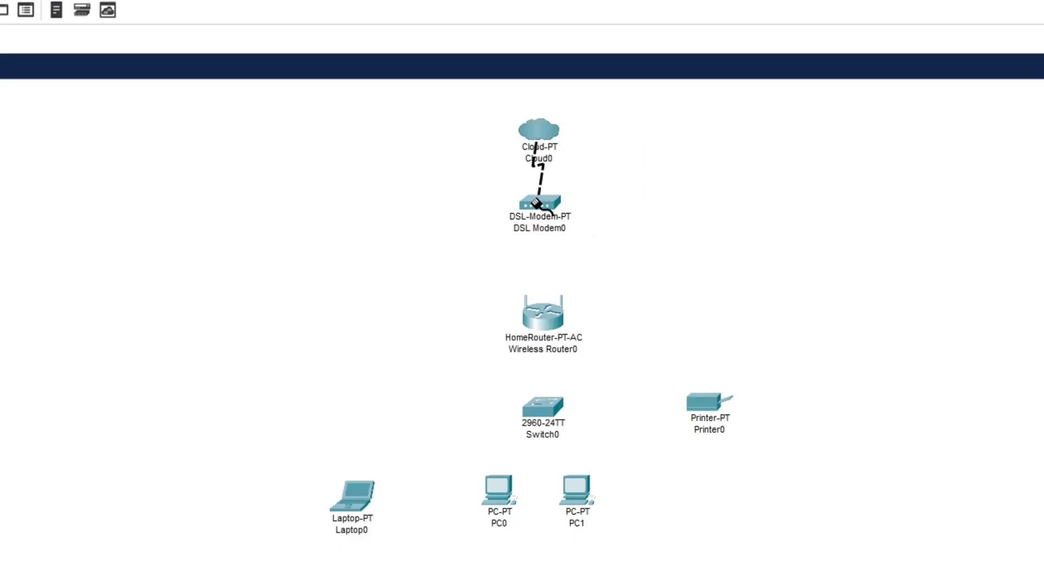
pyautogui.click(536, 202)
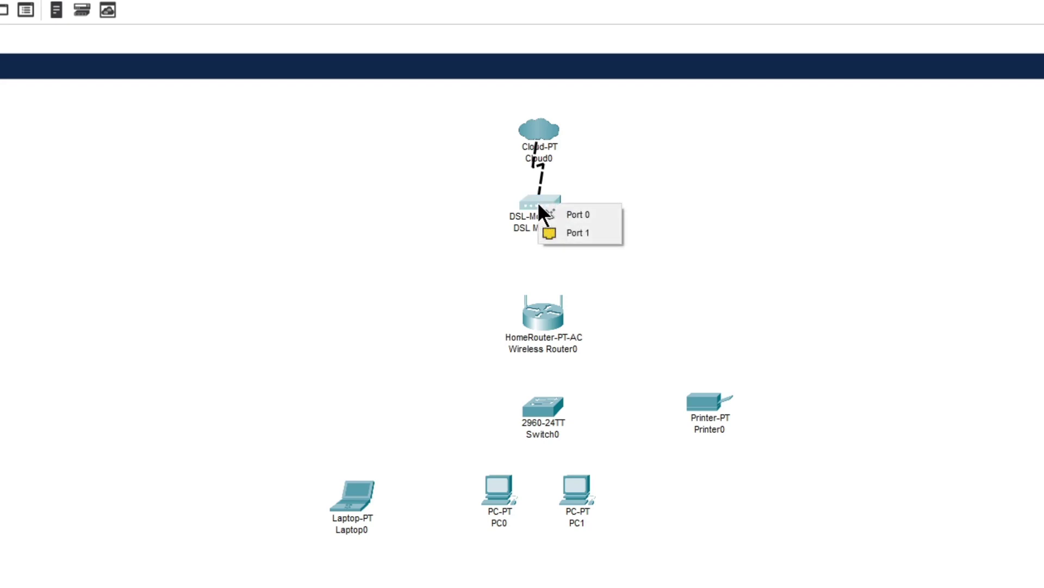
pyautogui.click(572, 217)
pyautogui.moveTo(555, 214); pyautogui.dragTo(545, 217)
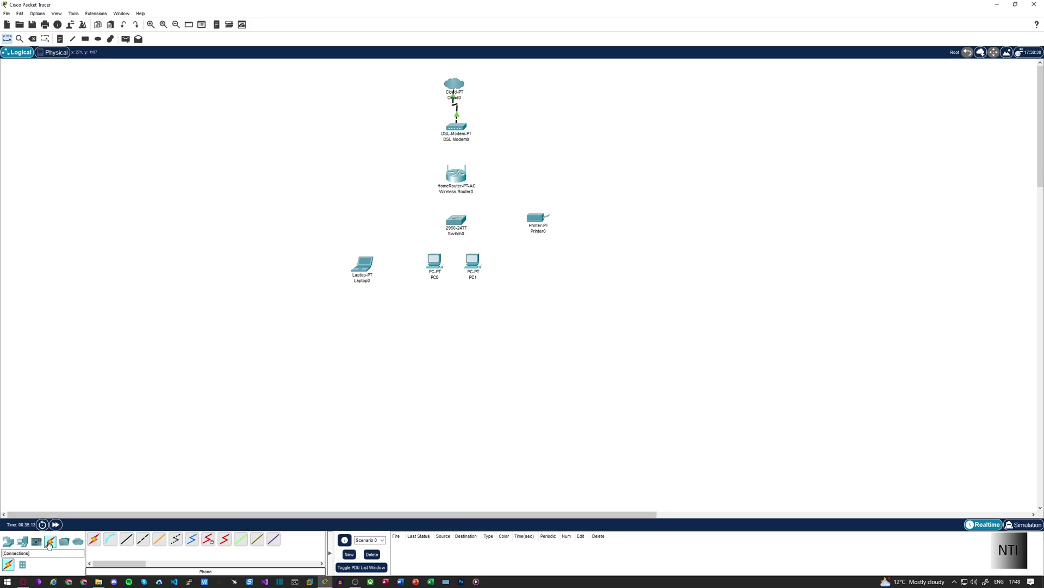
pyautogui.click(8, 541)
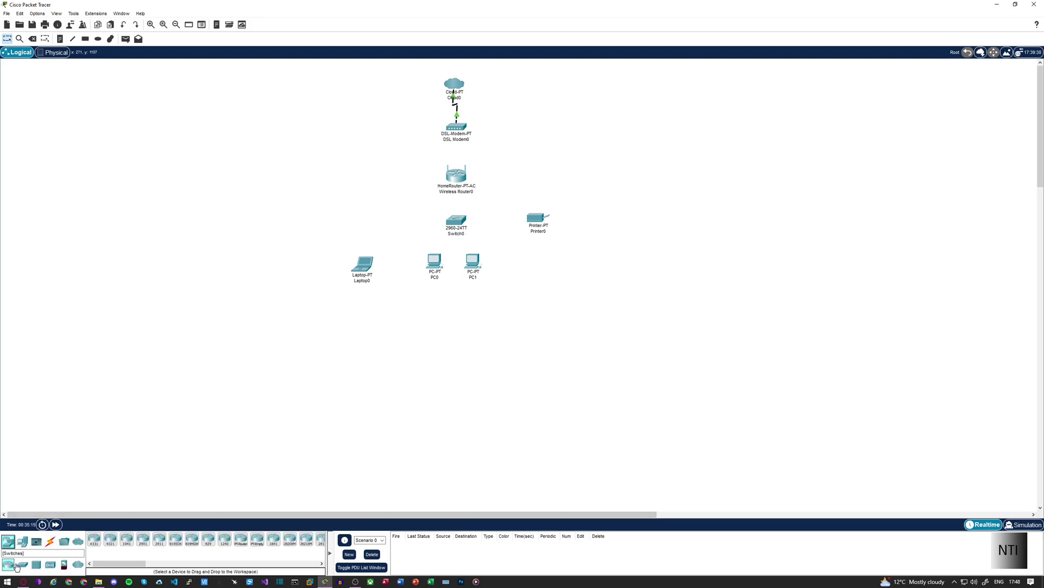
pyautogui.click(50, 564)
pyautogui.click(78, 565)
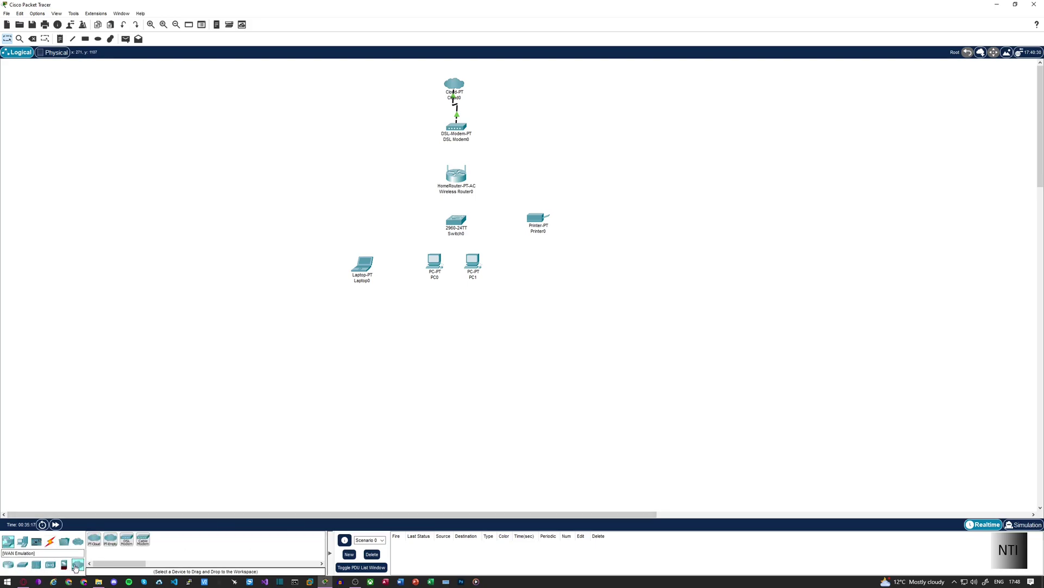
pyautogui.click(143, 539)
pyautogui.click(505, 106)
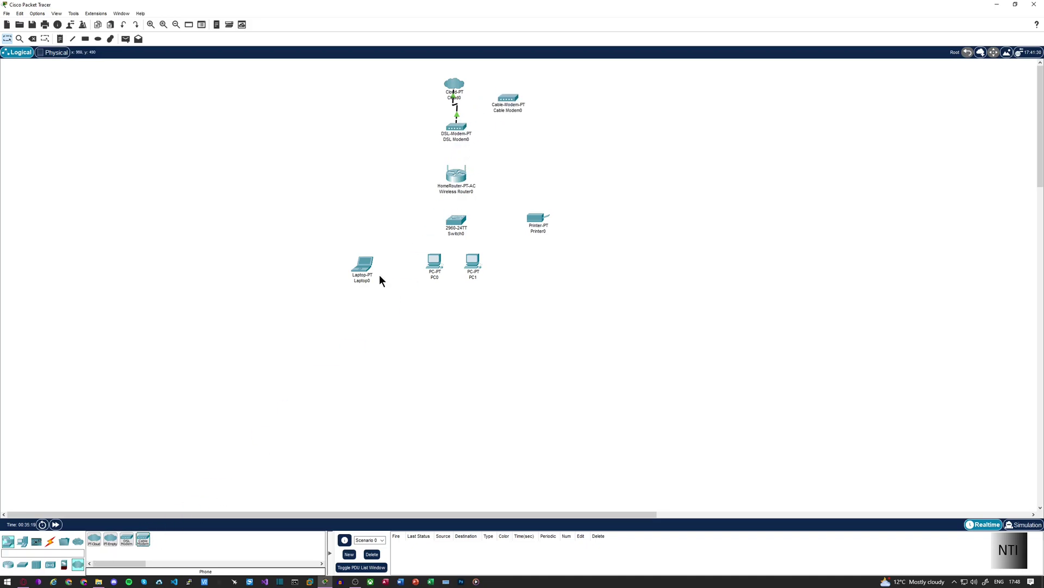
pyautogui.click(22, 541)
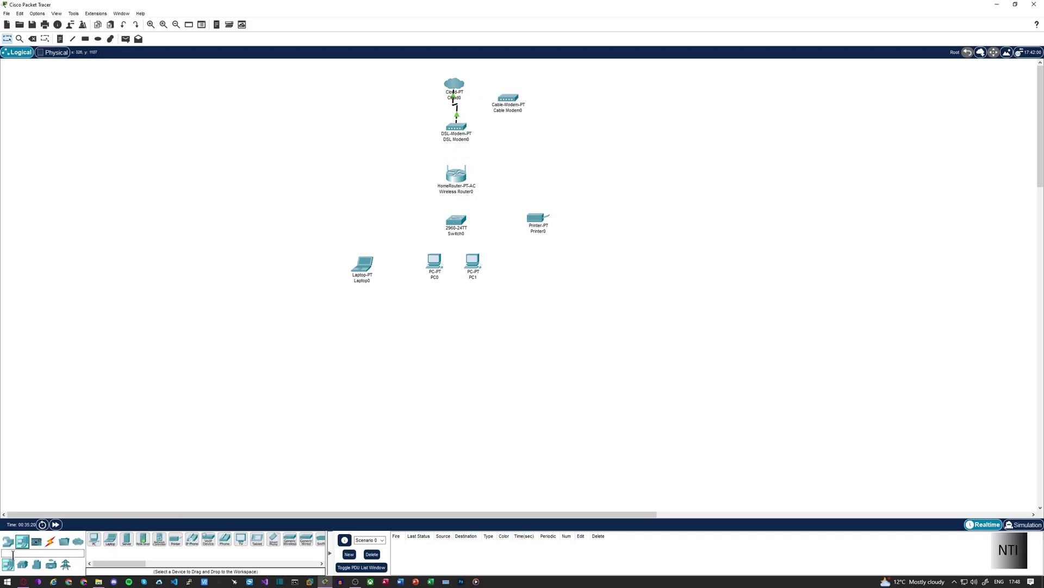
pyautogui.click(50, 541)
pyautogui.click(191, 539)
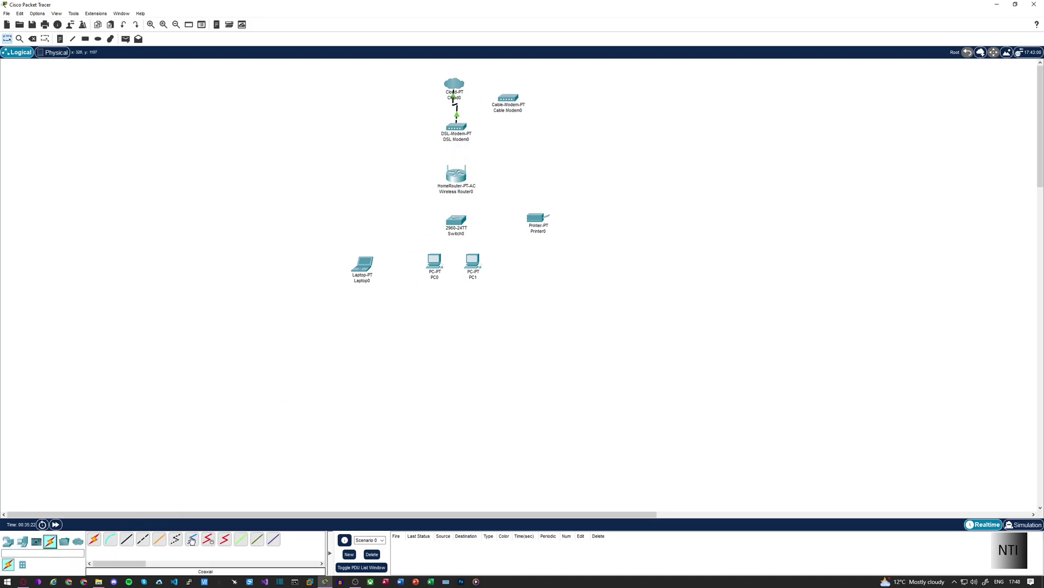
pyautogui.click(461, 87)
pyautogui.click(491, 145)
pyautogui.click(512, 98)
pyautogui.click(532, 102)
pyautogui.moveTo(535, 97); pyautogui.dragTo(919, 74)
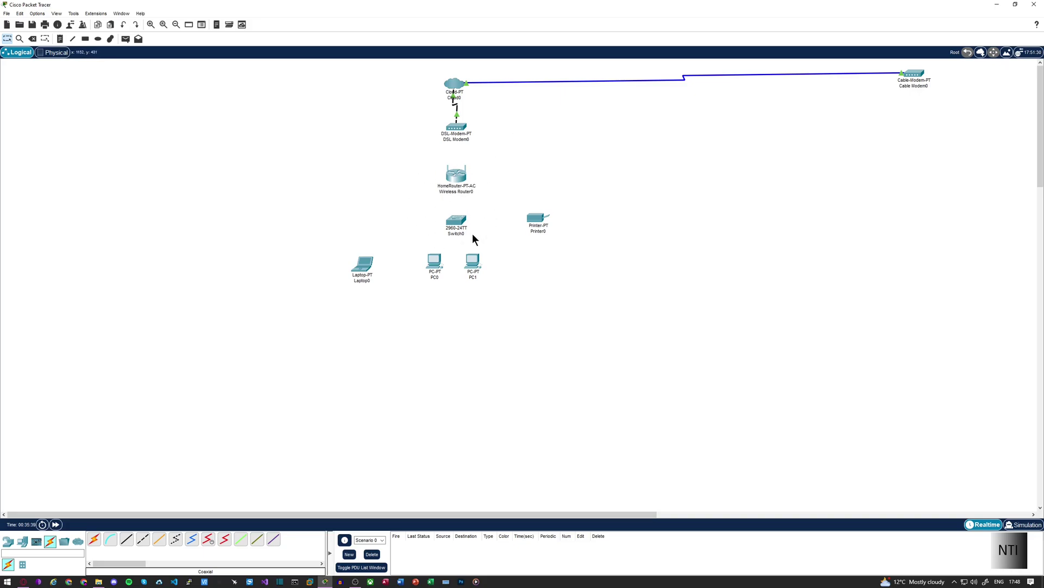
pyautogui.moveTo(317, 168); pyautogui.dragTo(627, 352)
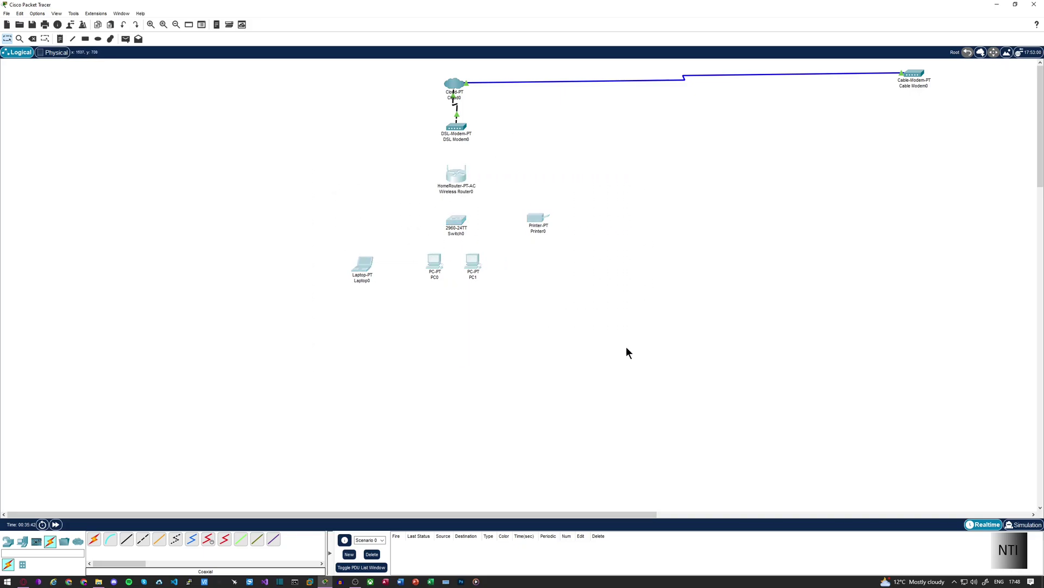
pyautogui.click(576, 321)
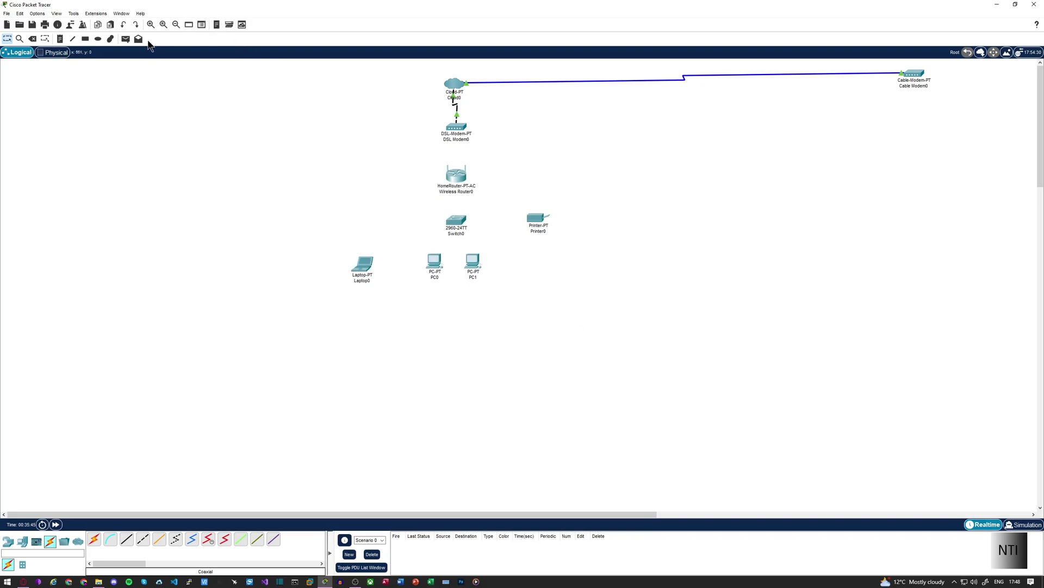
# - Draw a light-cyan filled rectangle around the router, switch, printer, laptop and both PCs
pyautogui.click(86, 41)
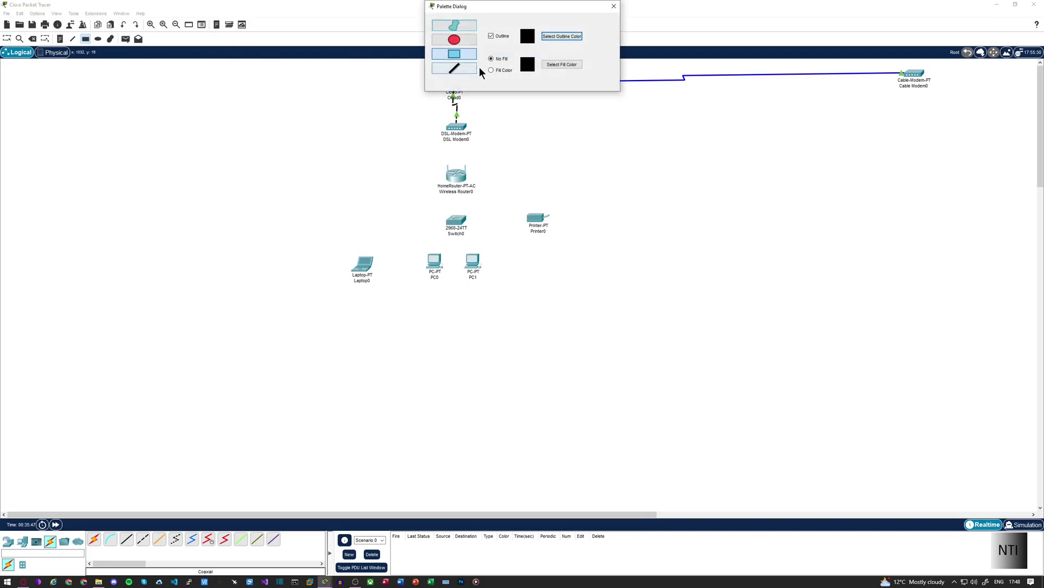
pyautogui.click(503, 71)
pyautogui.click(559, 66)
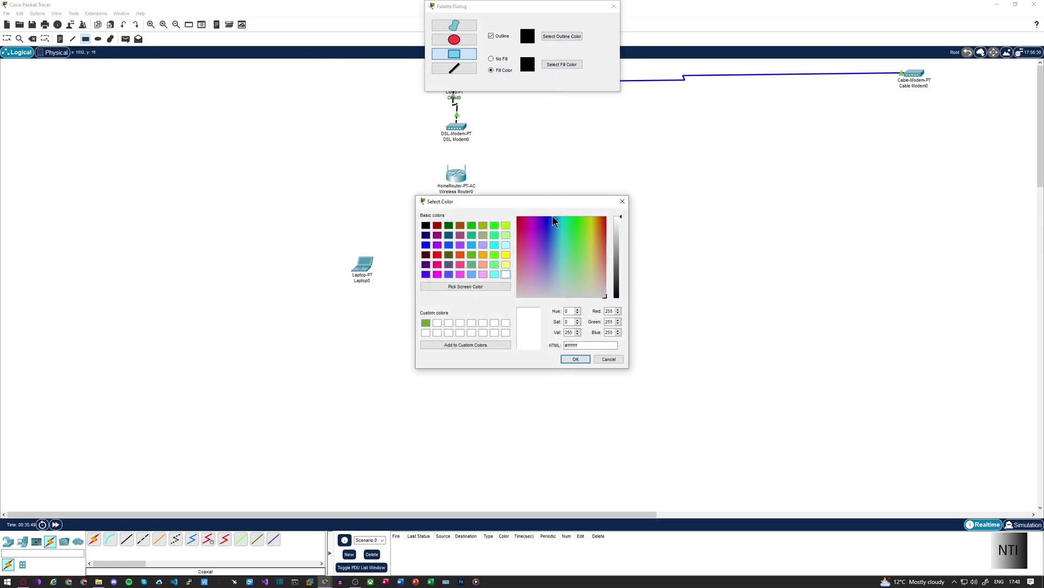
pyautogui.click(561, 281)
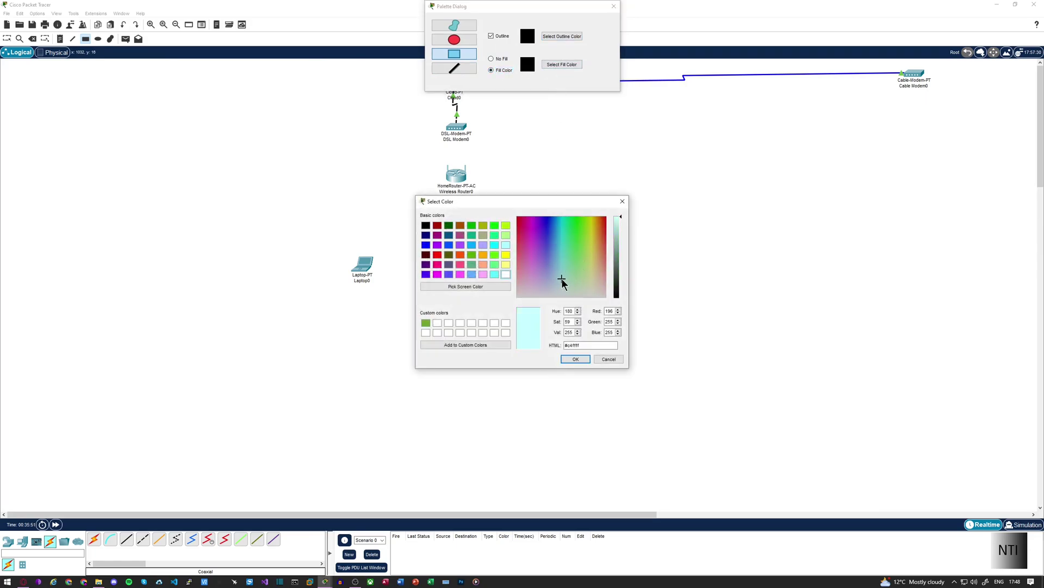
pyautogui.click(575, 360)
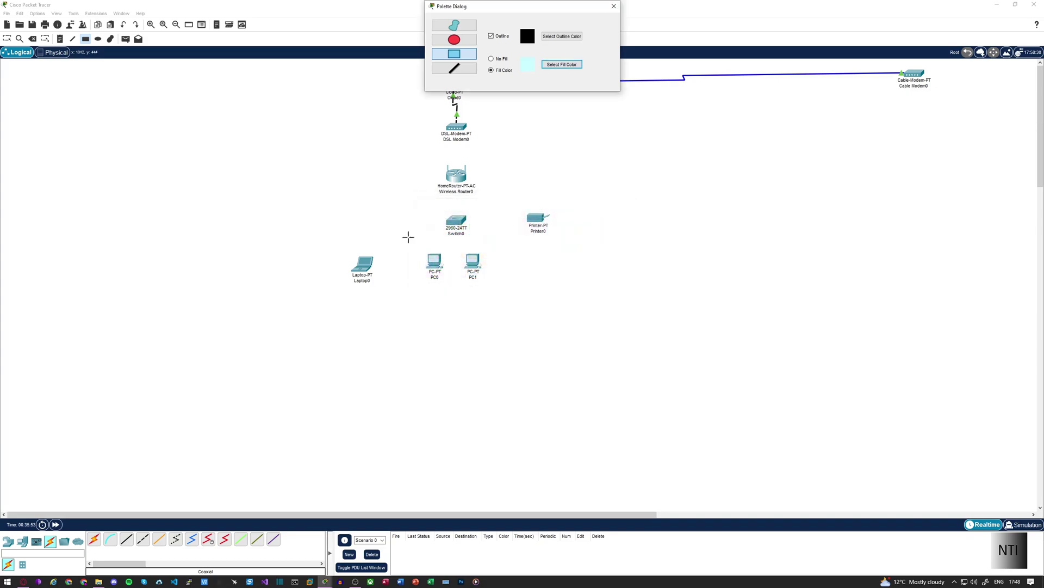
pyautogui.moveTo(283, 155)
pyautogui.mouseDown()
pyautogui.moveTo(560, 279)
pyautogui.moveTo(618, 317)
pyautogui.mouseUp()
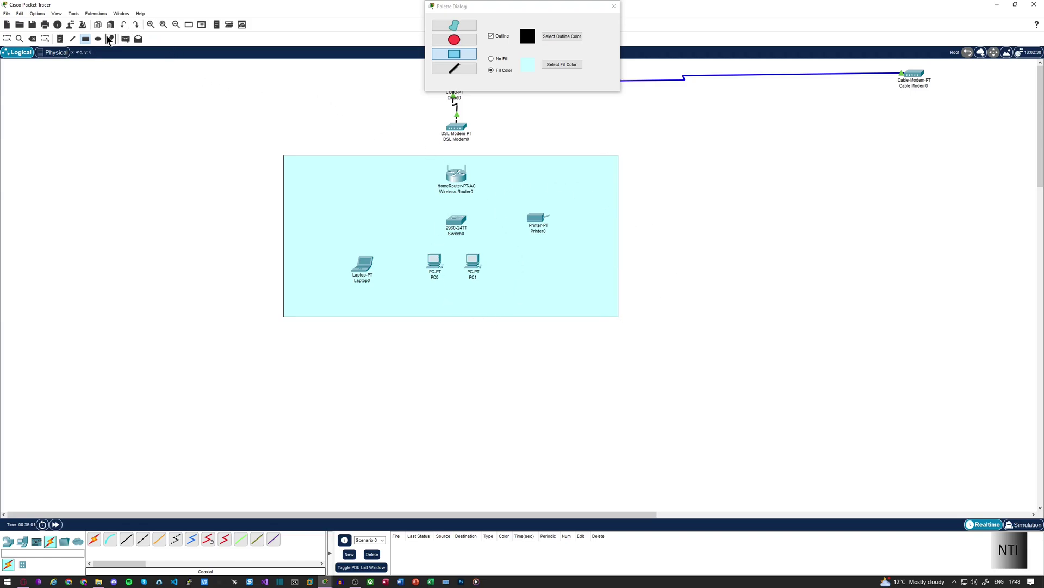
# - Add a 'LOCAL AREA NETWORK' note in the rectangle's lower-right corner and close the palette
pyautogui.click(60, 40)
pyautogui.click(551, 308)
pyautogui.write('LOCAL AREA NETWORK')
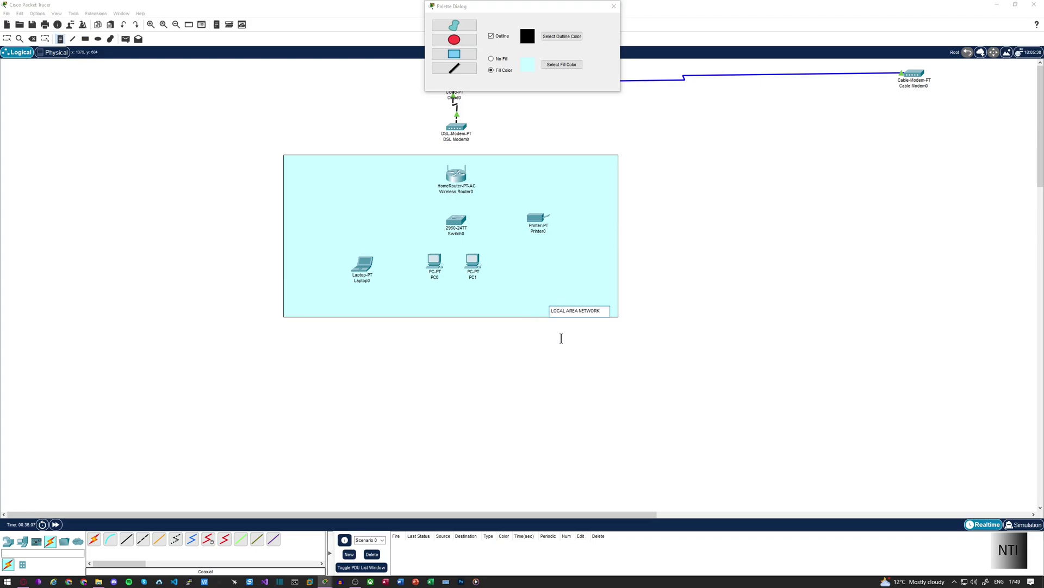
pyautogui.click(562, 338)
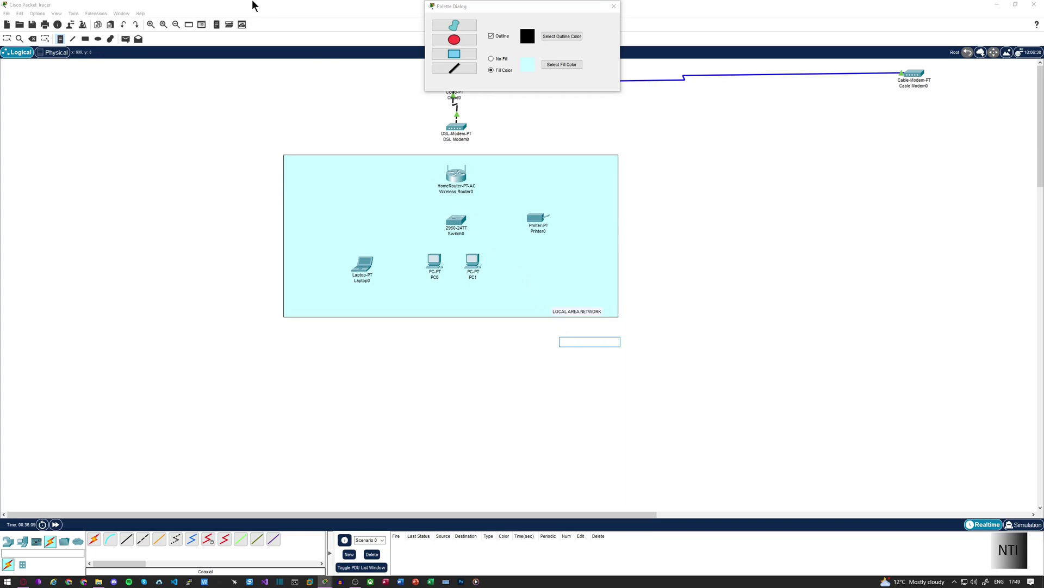
pyautogui.click(9, 39)
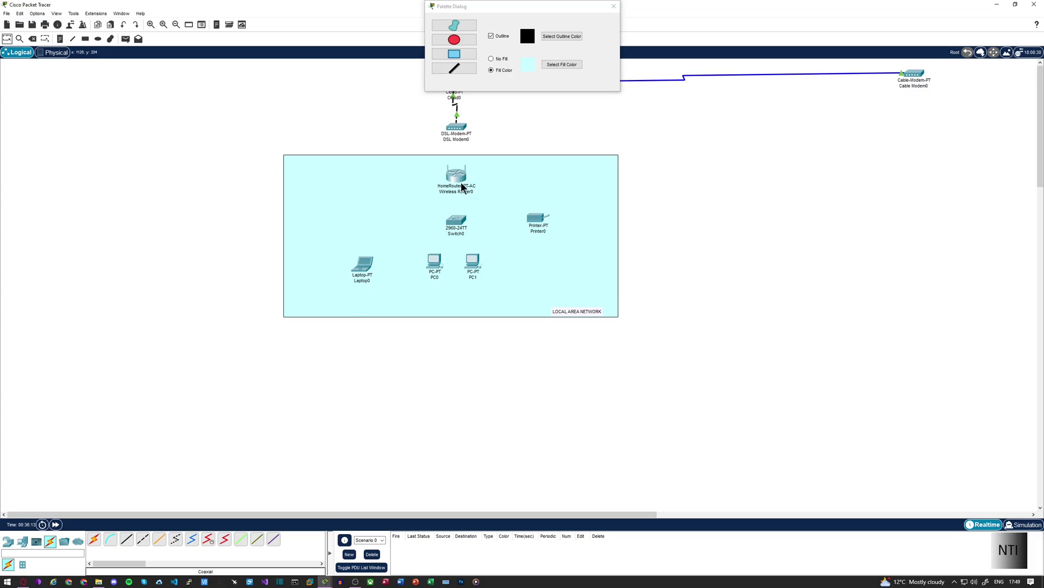
pyautogui.click(613, 6)
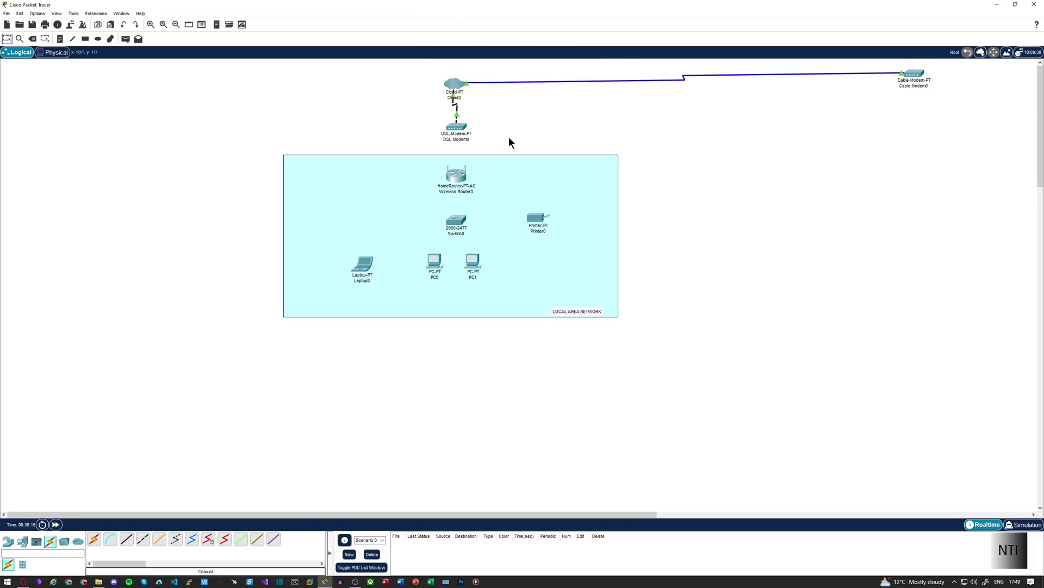
pyautogui.click(458, 177)
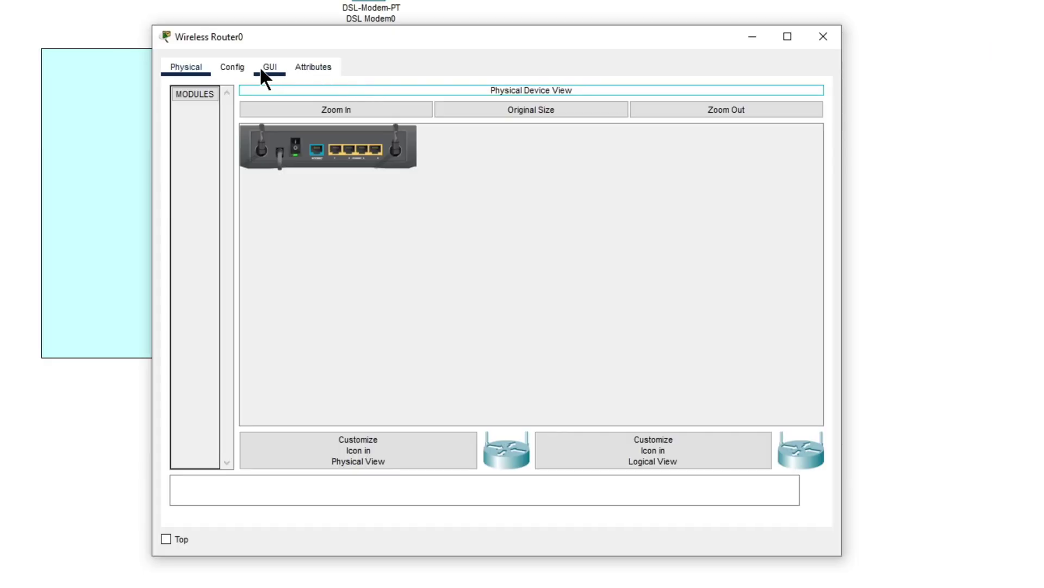
pyautogui.click(272, 66)
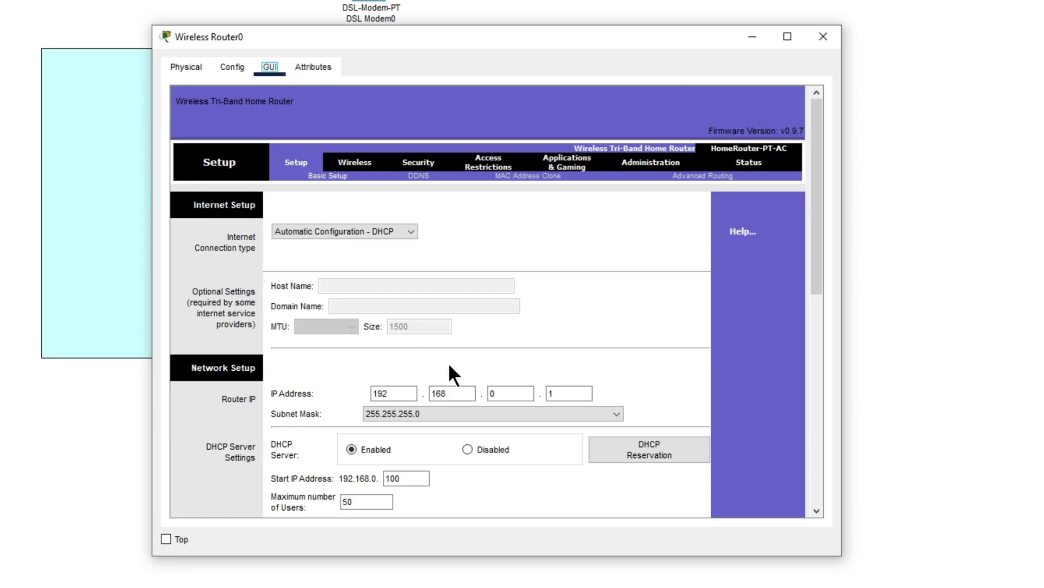
pyautogui.scroll(-10, 449, 373)
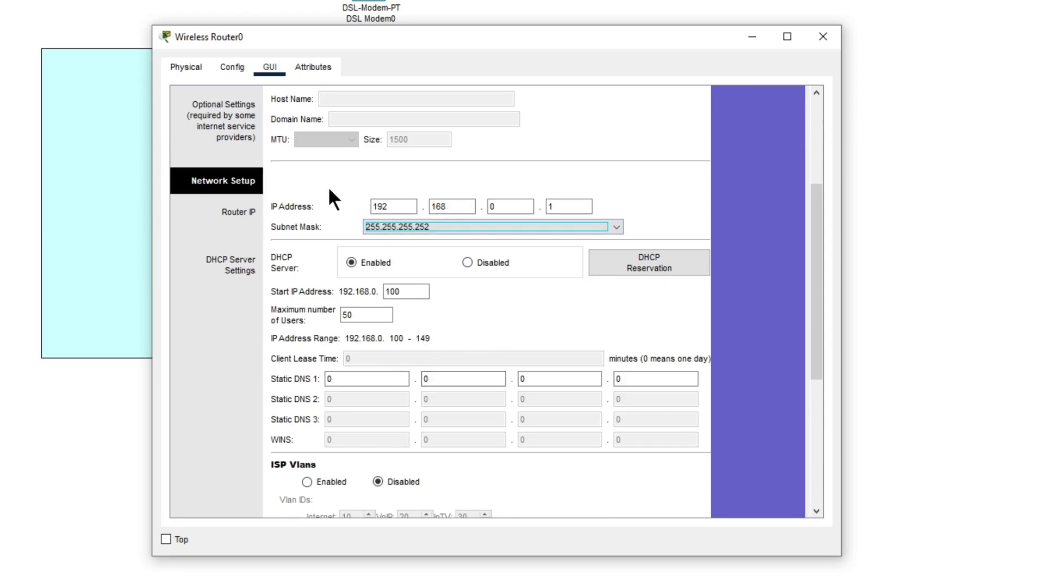
pyautogui.click(396, 227)
pyautogui.click(409, 305)
pyautogui.click(376, 207)
pyautogui.doubleClick(377, 206)
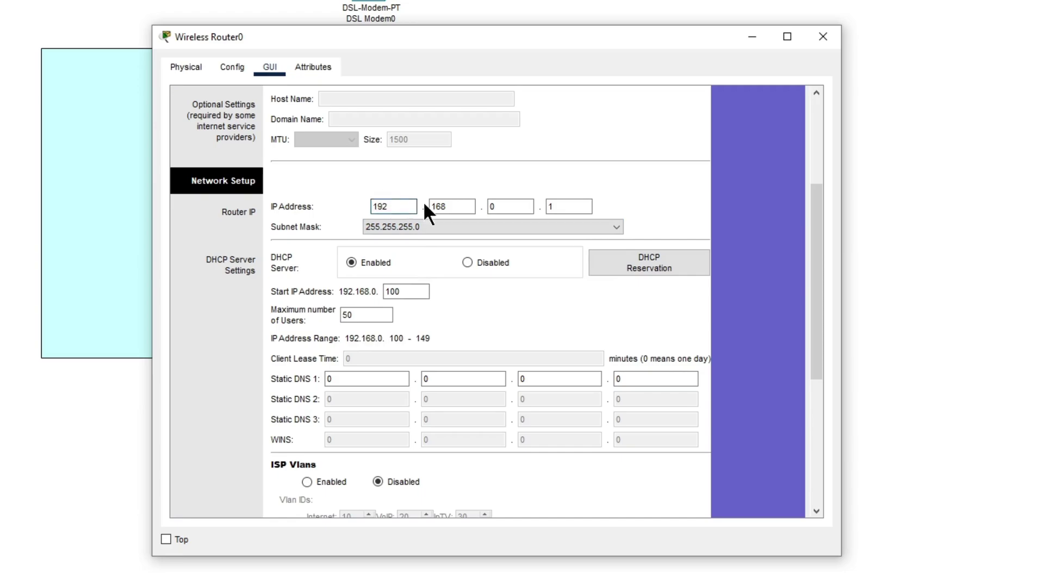
pyautogui.moveTo(441, 205); pyautogui.dragTo(431, 202)
pyautogui.press('Tab')
pyautogui.hotkey('shift', 'Tab')
pyautogui.click(331, 294)
pyautogui.click(337, 291)
pyautogui.click(406, 292)
pyautogui.moveTo(380, 315); pyautogui.dragTo(341, 314)
pyautogui.scroll(-2, 475, 321)
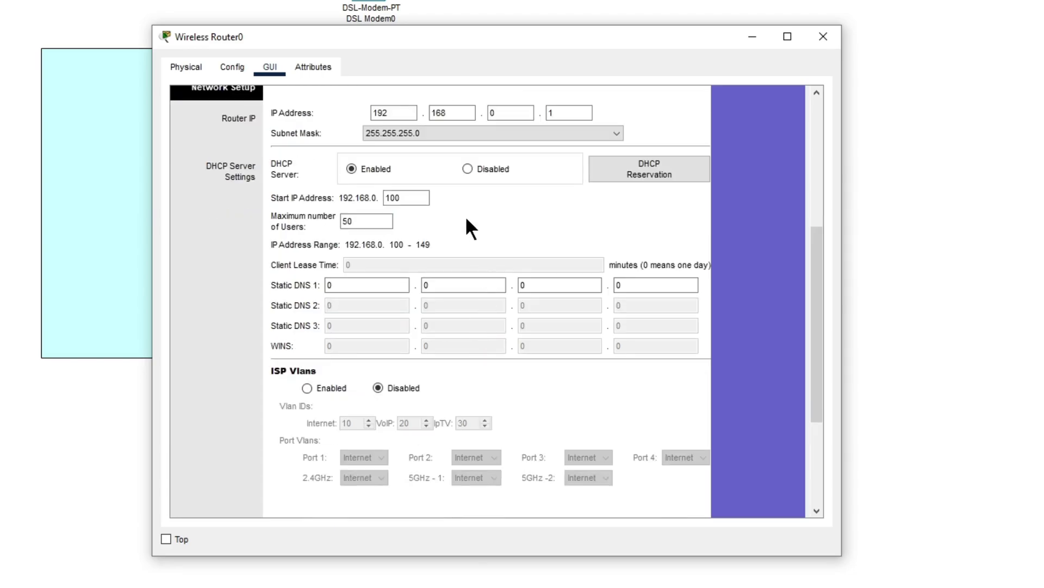
pyautogui.scroll(1, 471, 224)
pyautogui.click(567, 329)
pyautogui.scroll(-1, 567, 326)
pyautogui.scroll(-3, 567, 327)
pyautogui.scroll(9, 571, 351)
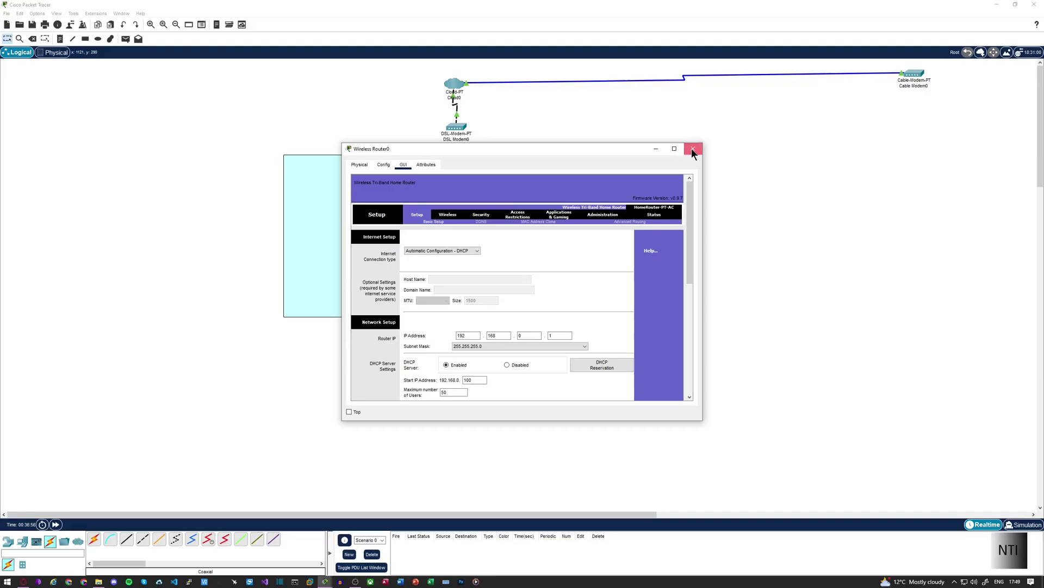
pyautogui.click(821, 35)
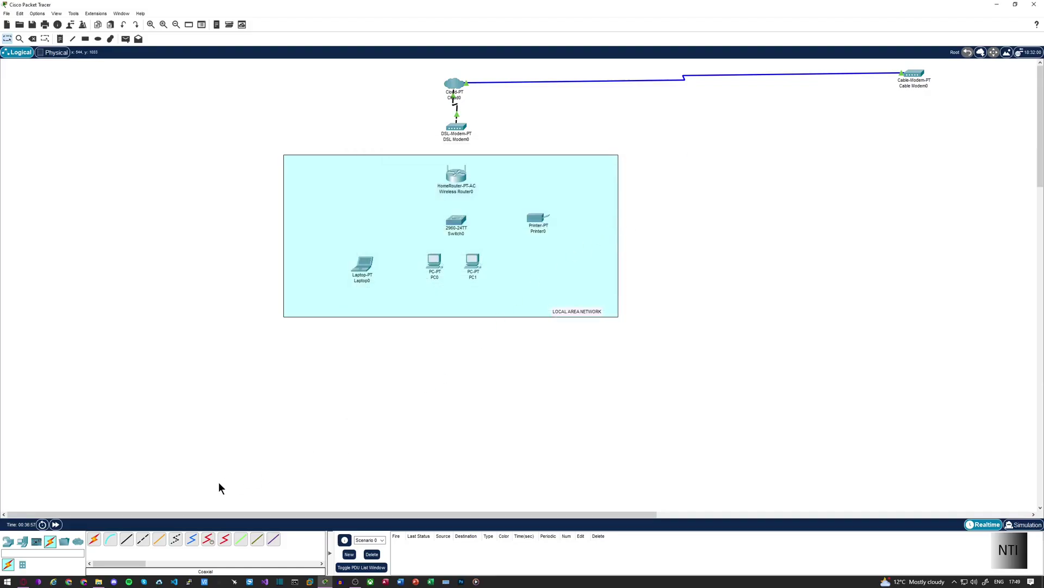
# - Cable Wireless Router0's GigabitEthernet 1 to Switch0's FastEthernet0/1 with straight-through copper
pyautogui.click(123, 541)
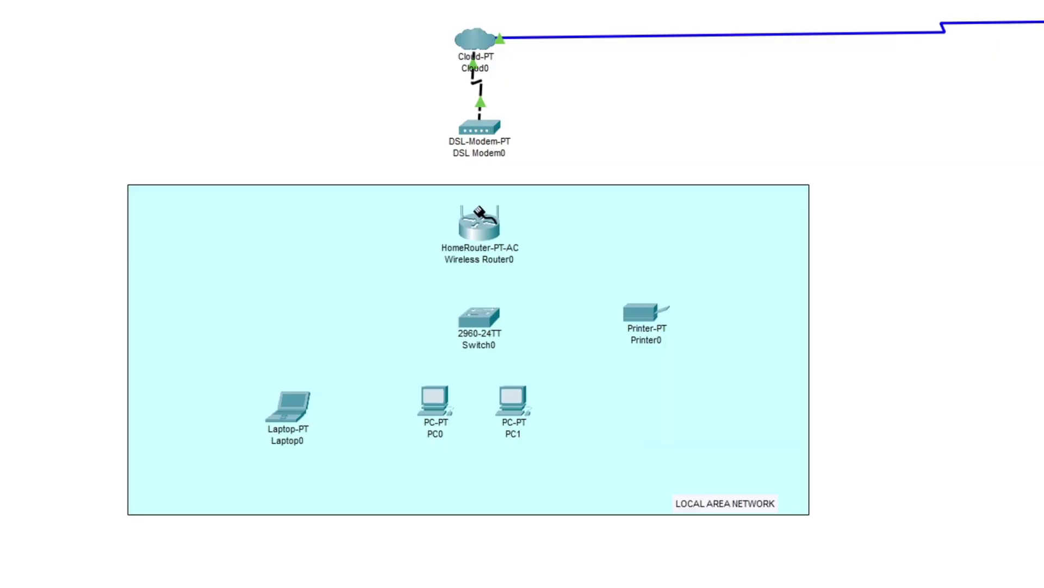
pyautogui.click(479, 223)
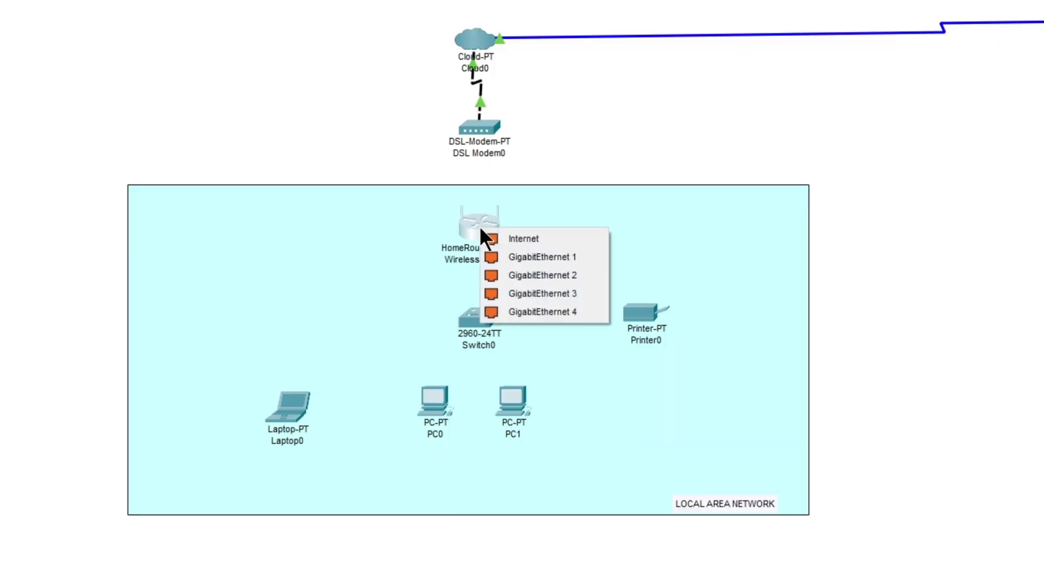
pyautogui.click(521, 256)
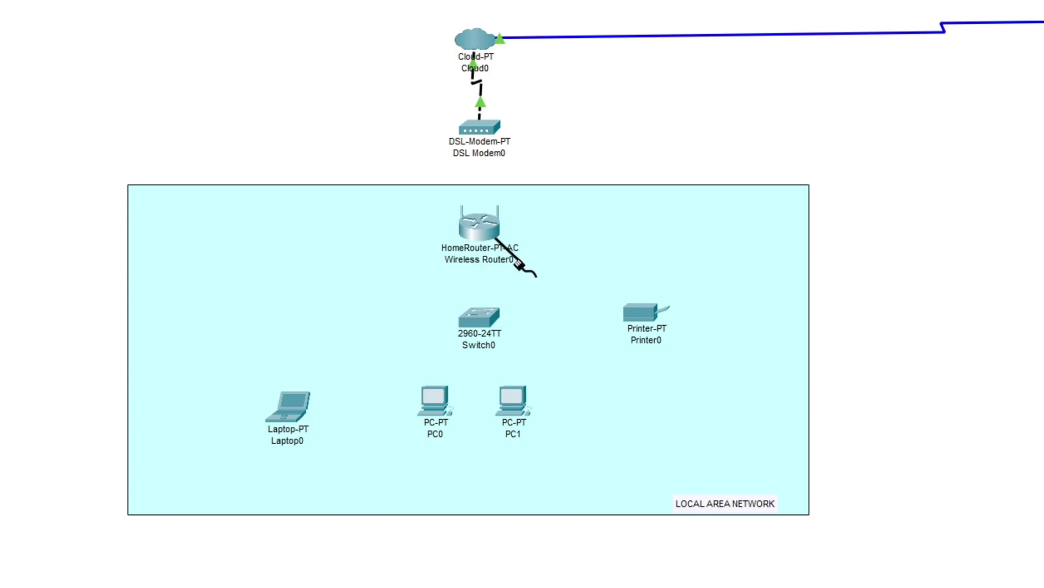
pyautogui.click(479, 317)
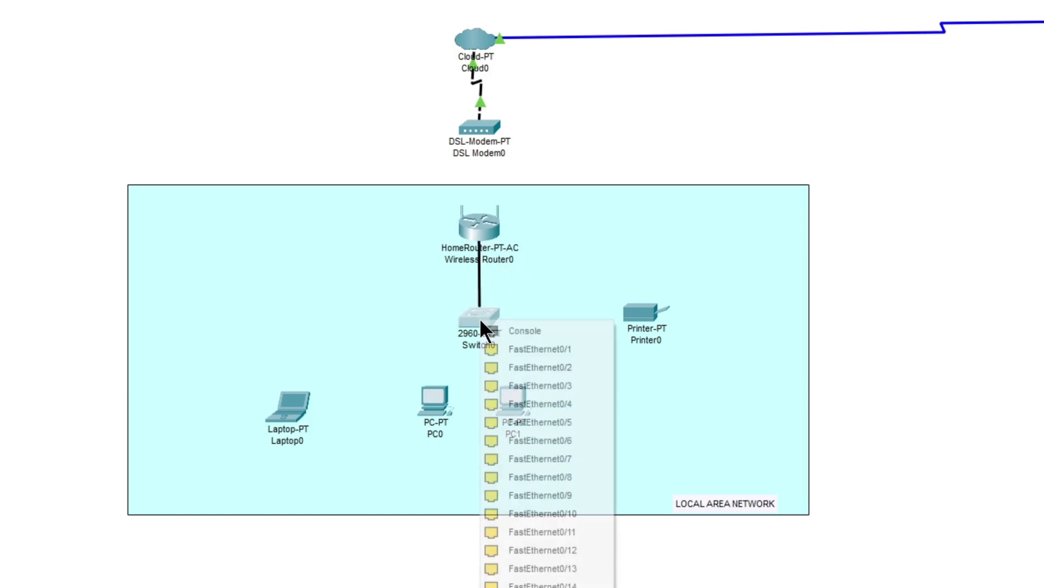
pyautogui.click(517, 351)
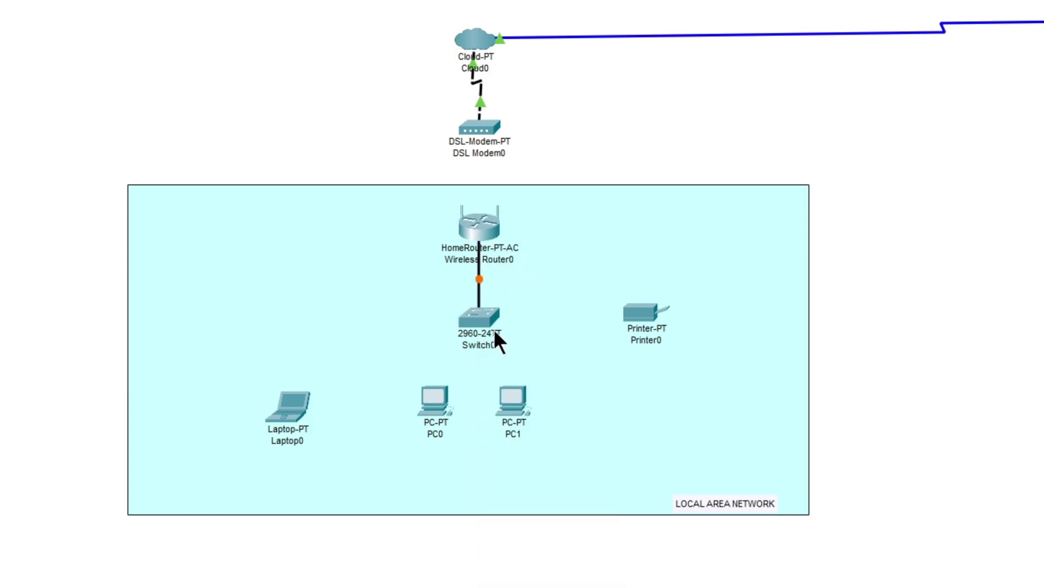
# - Nudge Switch0 slightly lower inside the rectangle and cancel a stray cable
pyautogui.moveTo(487, 328)
pyautogui.mouseDown()
pyautogui.moveTo(487, 316)
pyautogui.moveTo(487, 330)
pyautogui.mouseUp()
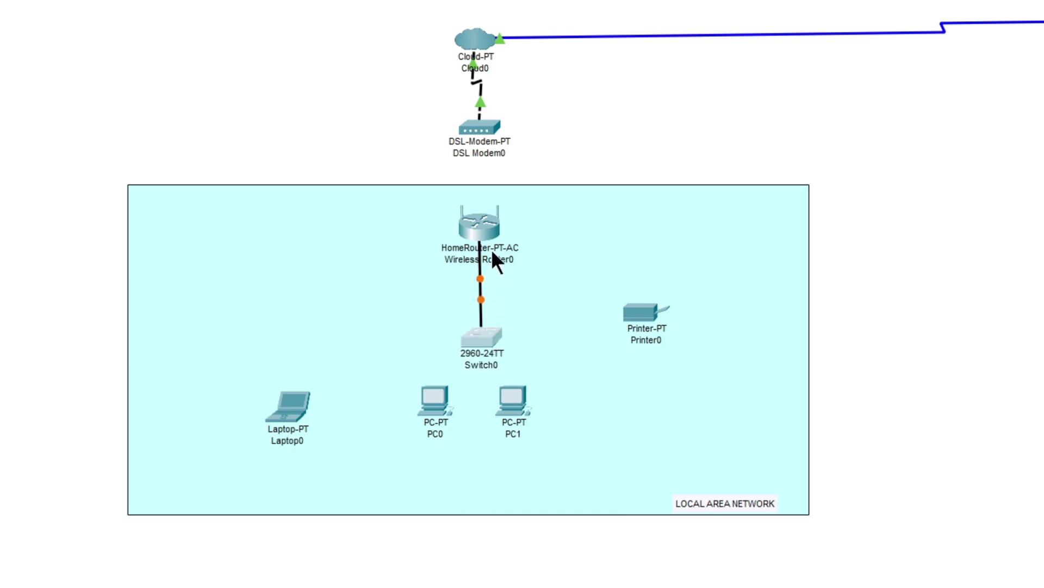
pyautogui.click(474, 301)
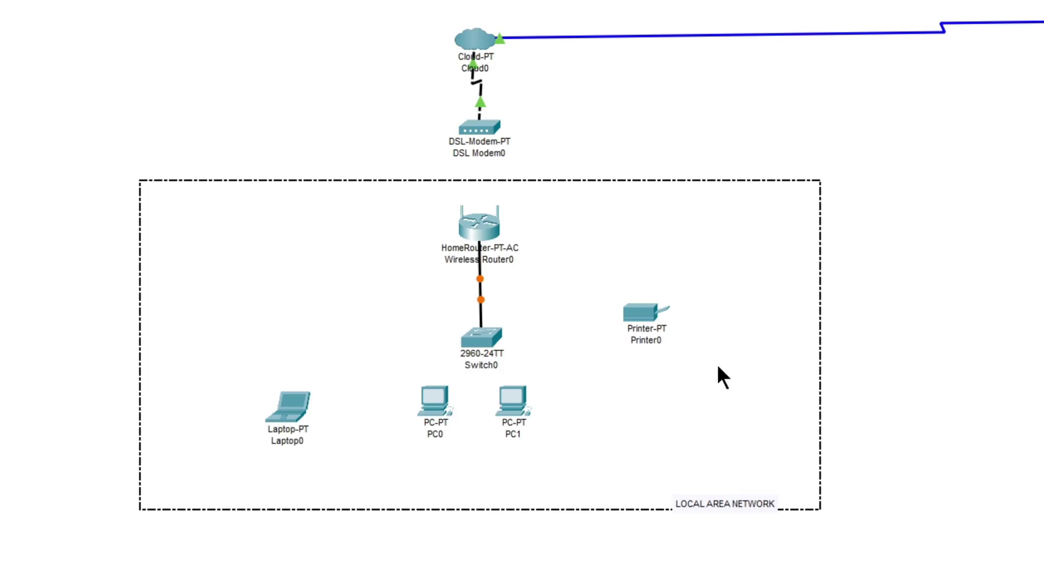
pyautogui.click(490, 340)
pyautogui.press('Escape')
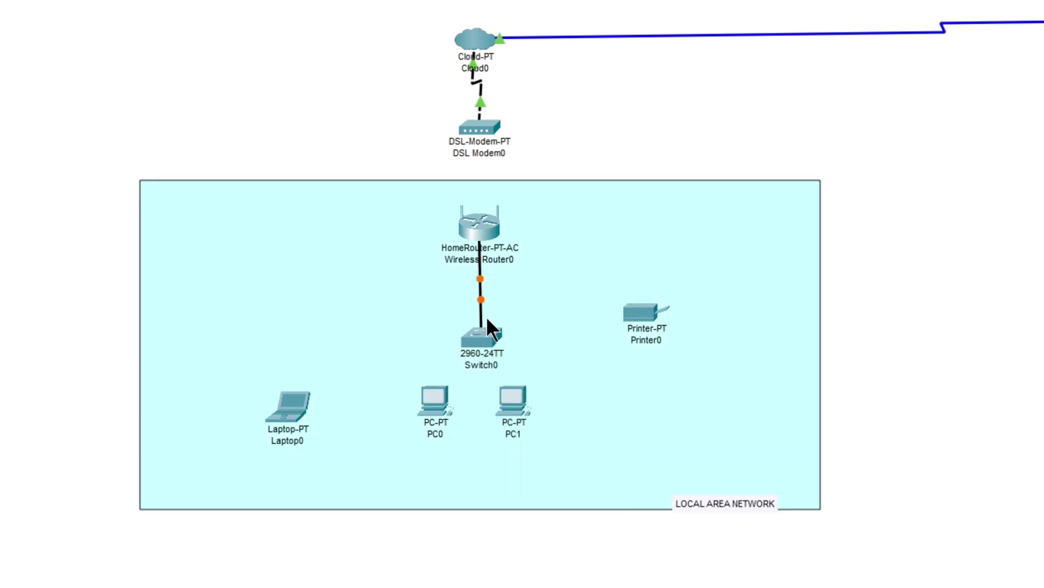
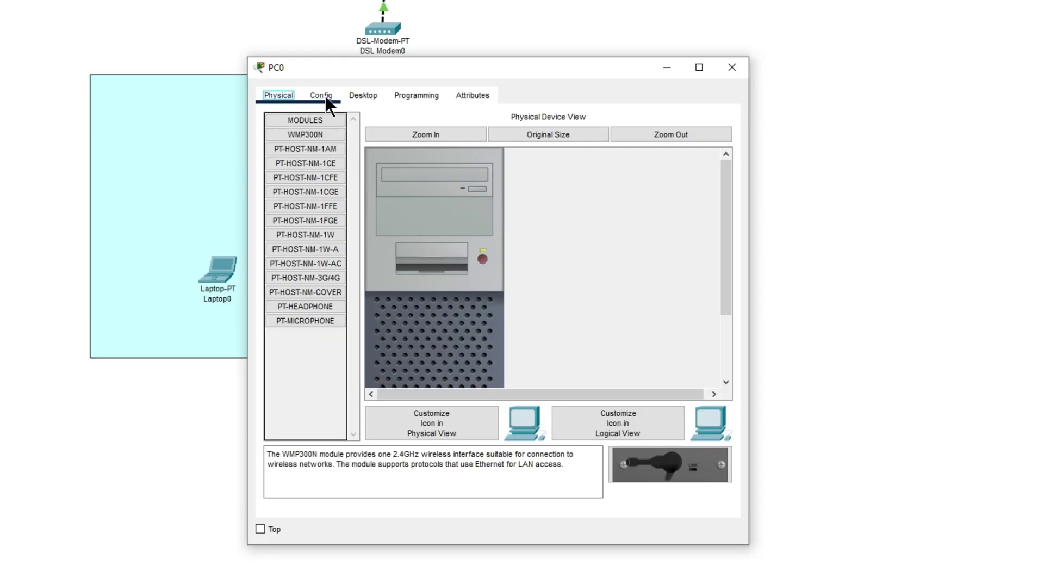
# - Switch PC0's FastEthernet0 to DHCP so it receives 192.168.0.100, then close its window
pyautogui.click(322, 95)
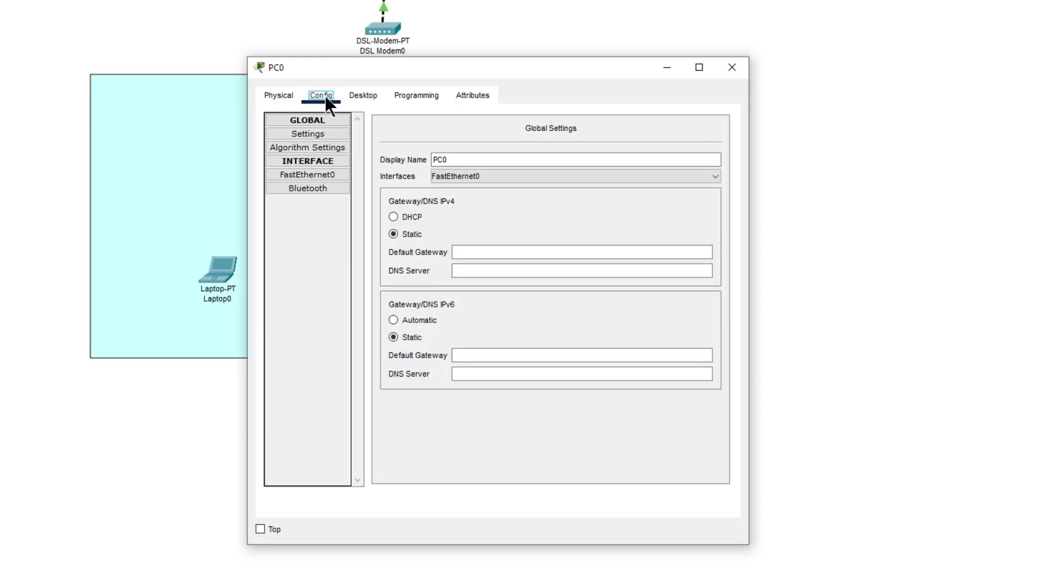
pyautogui.click(368, 97)
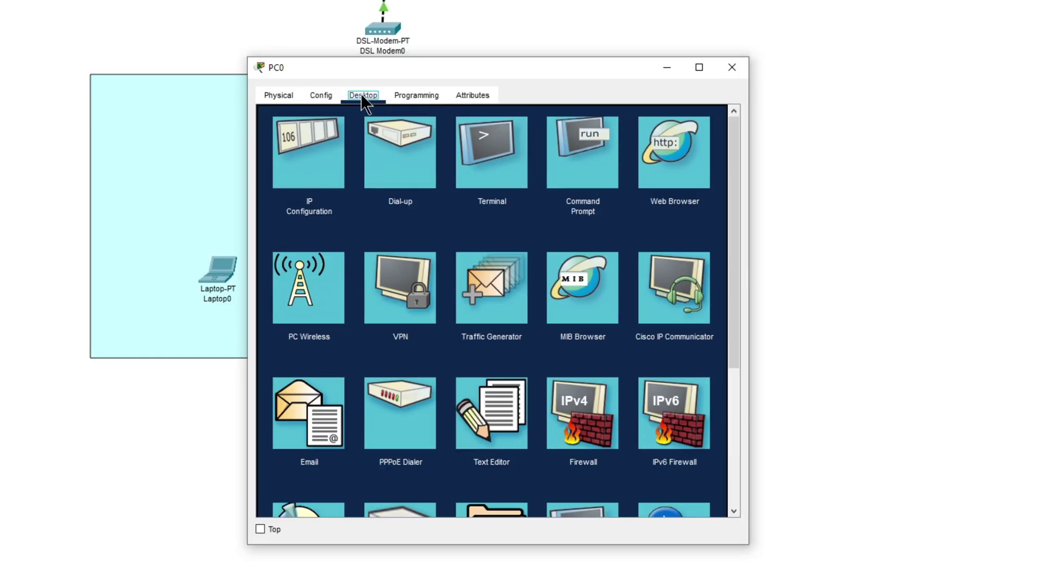
pyautogui.click(325, 107)
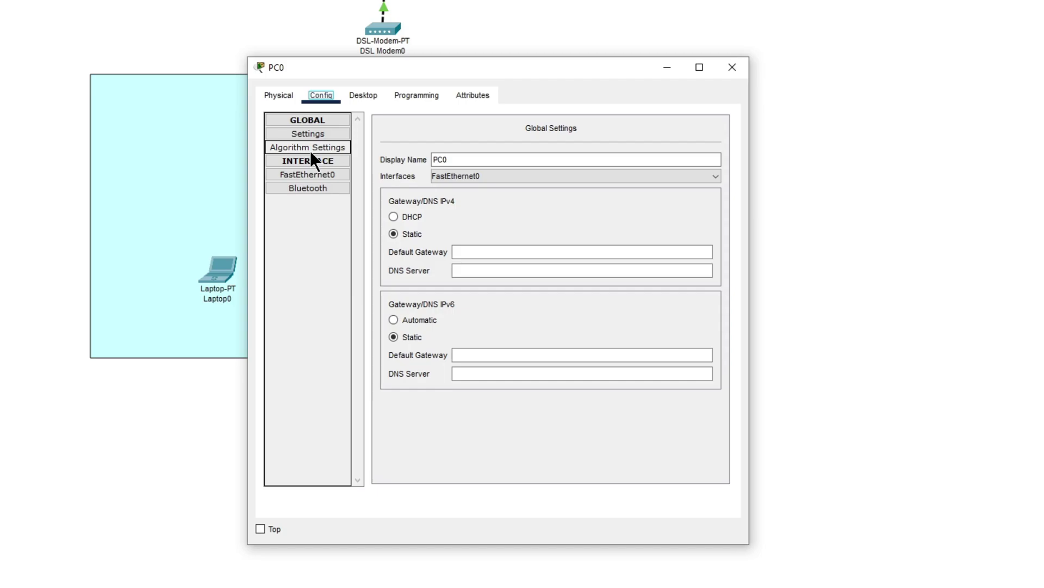
pyautogui.click(310, 176)
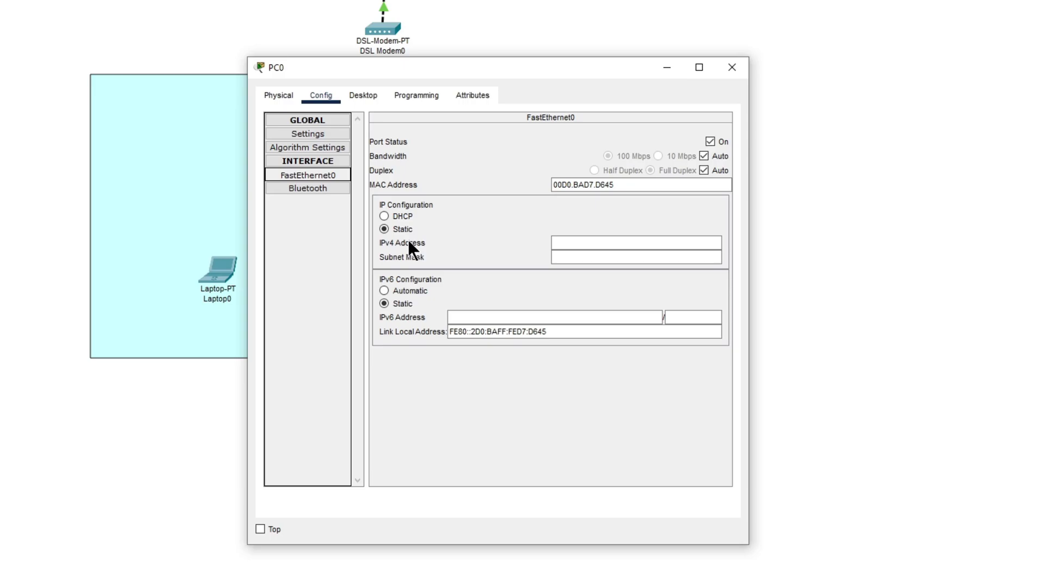
pyautogui.click(385, 216)
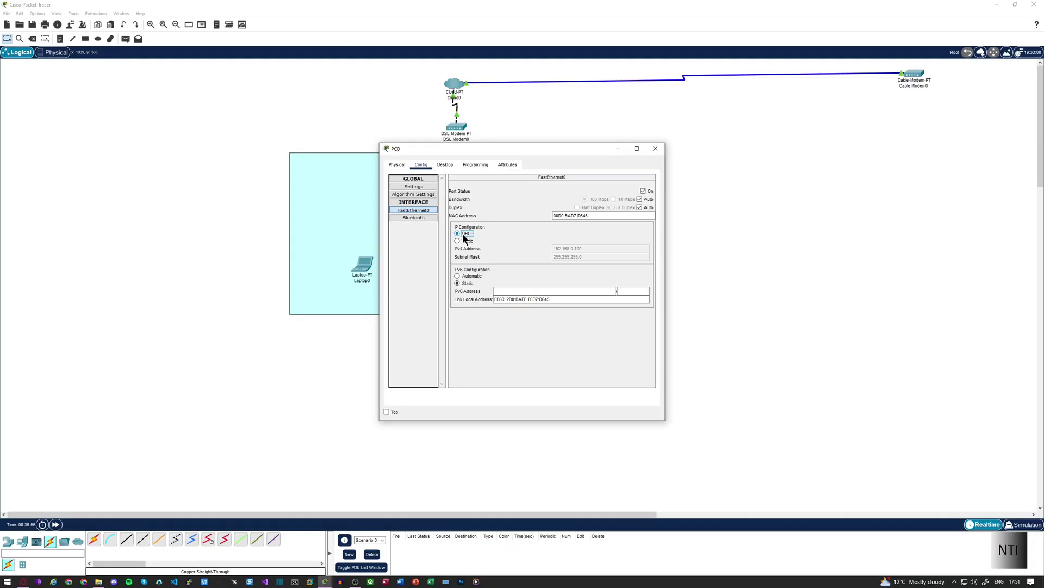
pyautogui.click(655, 149)
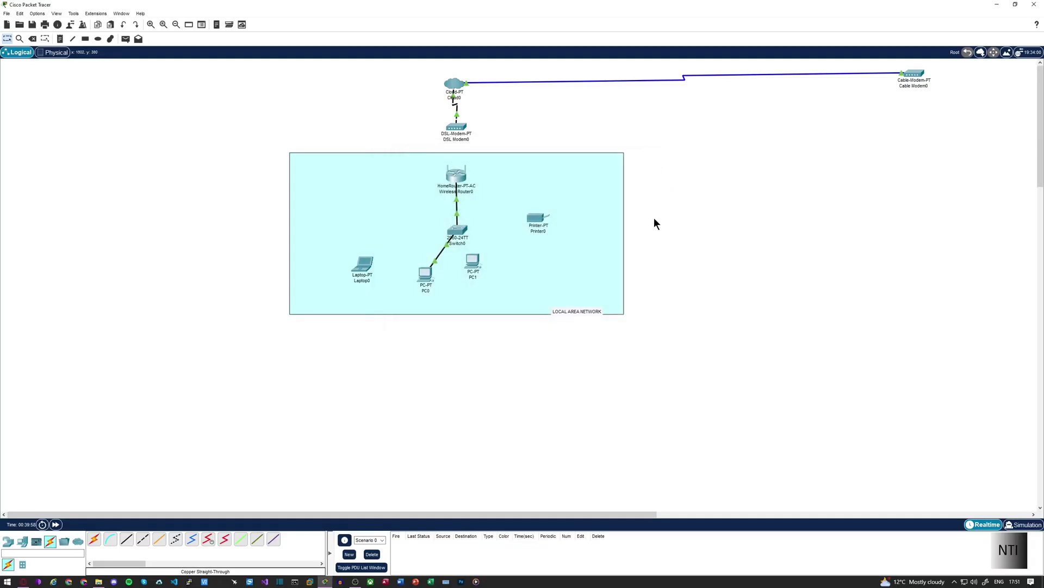
# - Cable PC1's FastEthernet0 to switch port FastEthernet0/3 and fast-forward time to bring the link up
pyautogui.moveTo(477, 271); pyautogui.dragTo(482, 280)
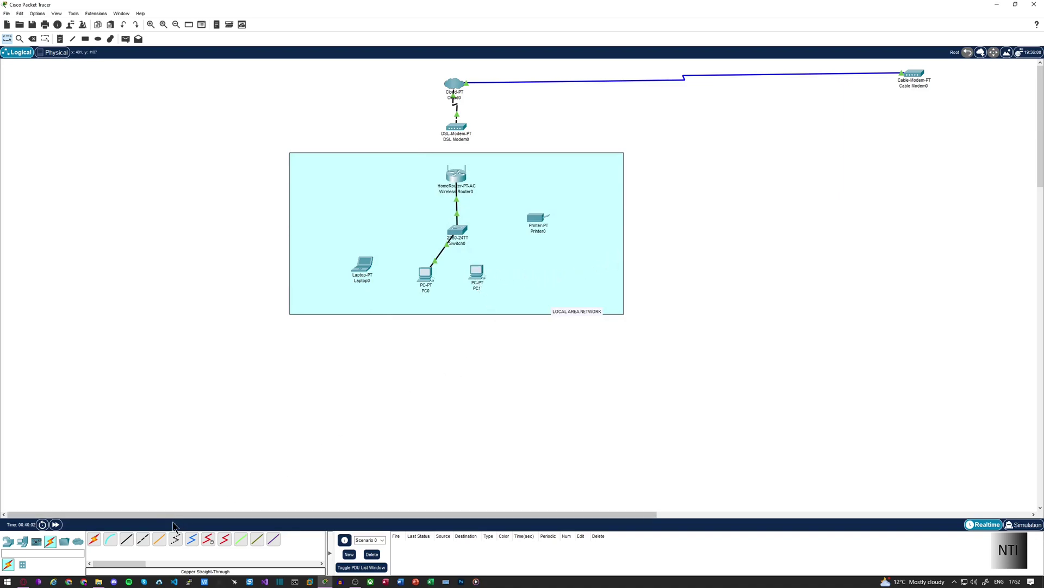
pyautogui.click(126, 539)
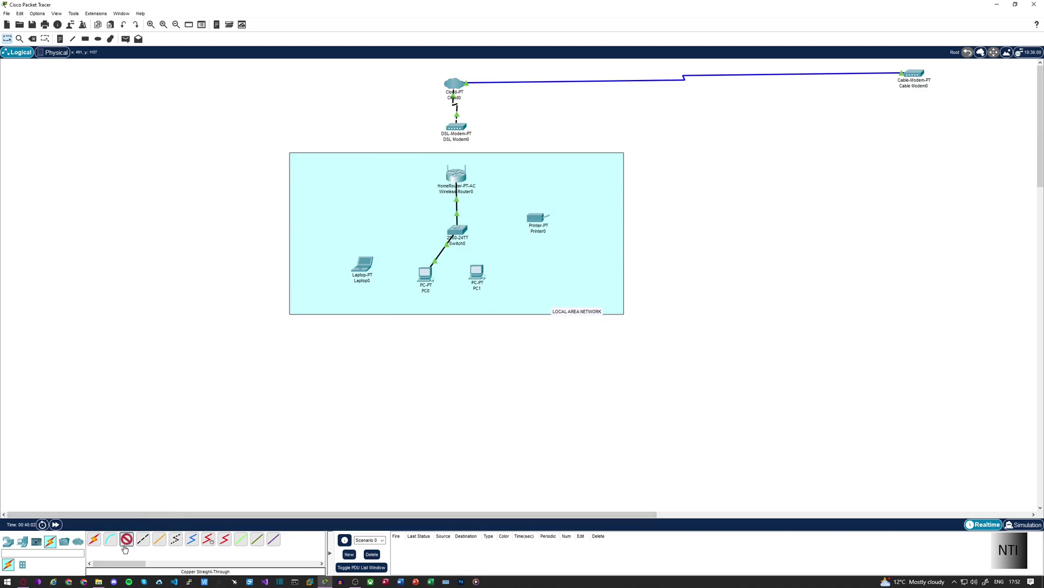
pyautogui.click(477, 272)
pyautogui.click(505, 306)
pyautogui.click(457, 231)
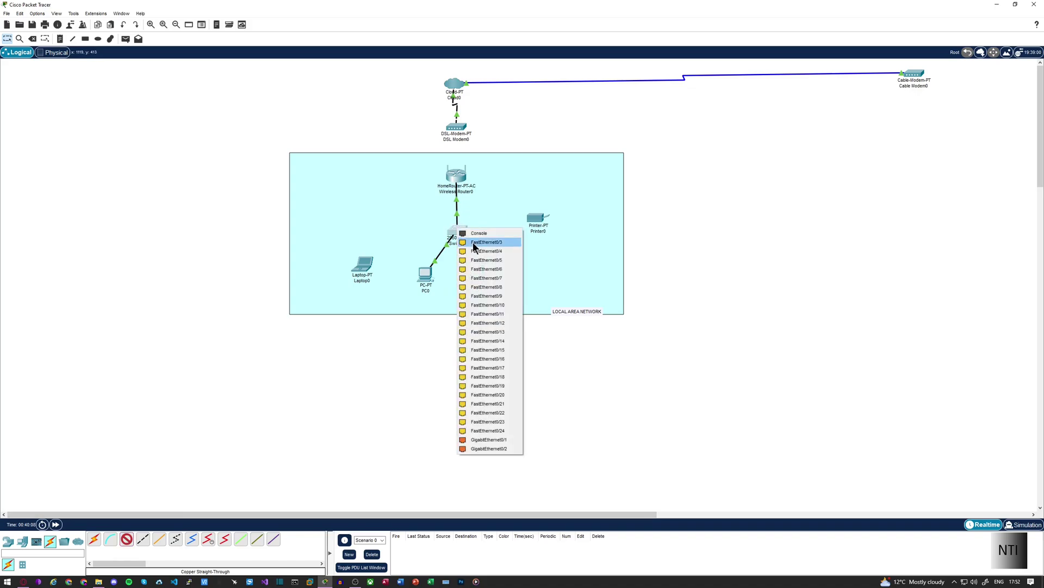
pyautogui.click(474, 243)
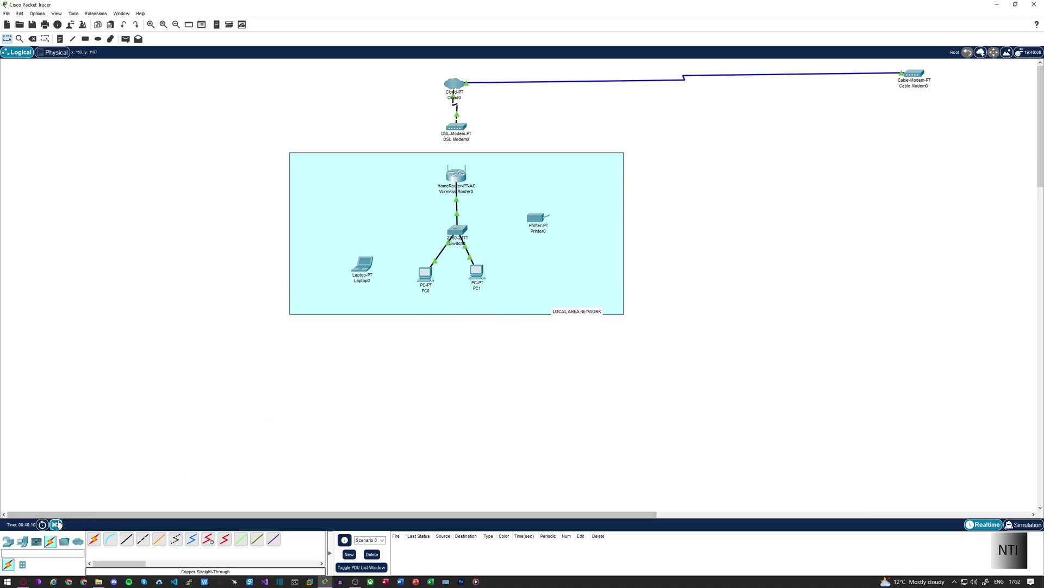
pyautogui.click(57, 524)
# - Set PC1's FastEthernet0 to DHCP, receiving 192.168.0.101, and close its window
pyautogui.click(477, 273)
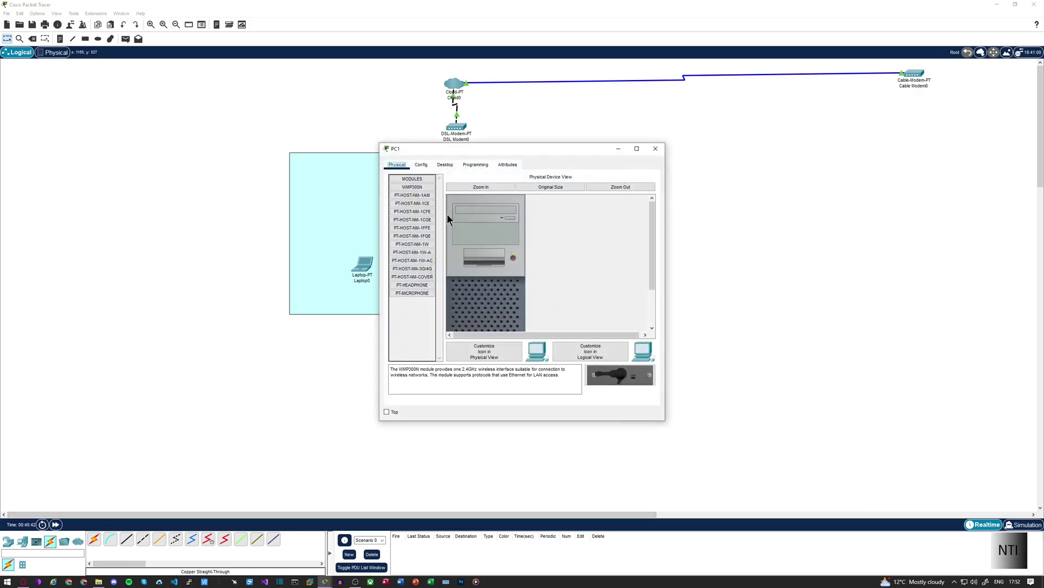
pyautogui.click(421, 164)
pyautogui.click(425, 211)
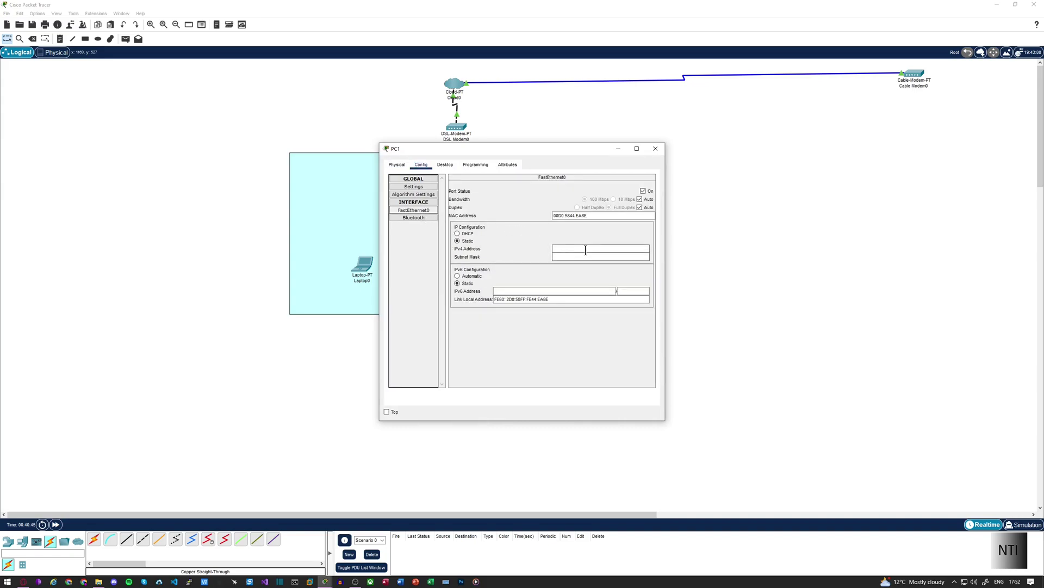
pyautogui.click(467, 234)
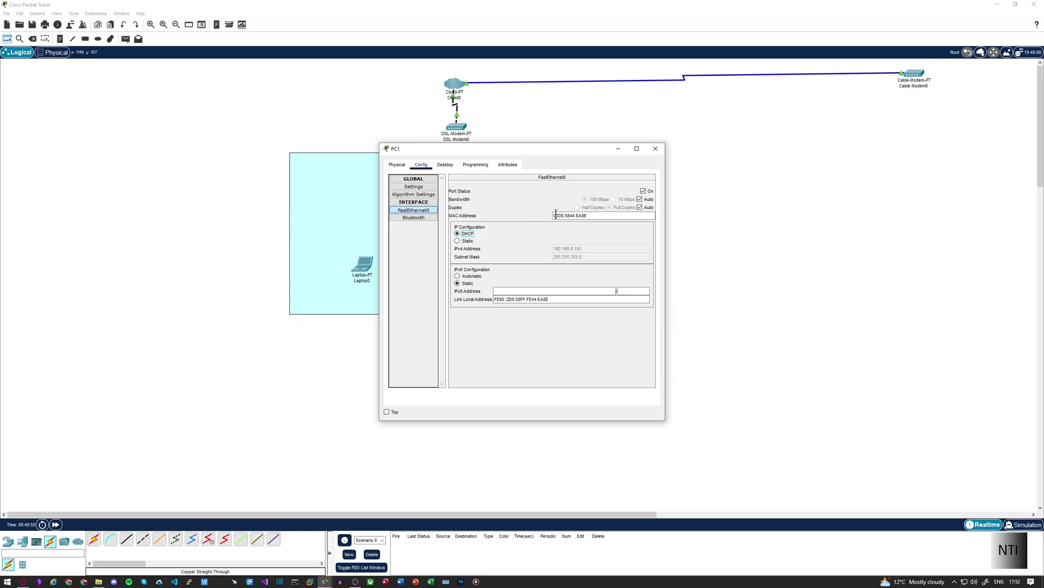
pyautogui.click(655, 148)
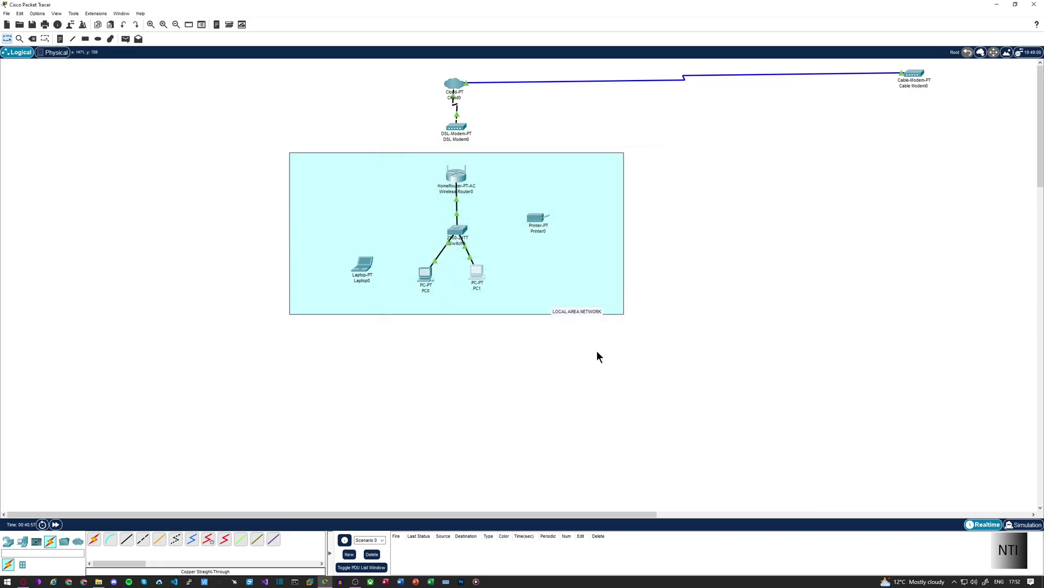
# - Link switch port FastEthernet0/4 to Printer0 with a copper straight-through cable and fast-forward time
pyautogui.click(126, 539)
pyautogui.click(461, 232)
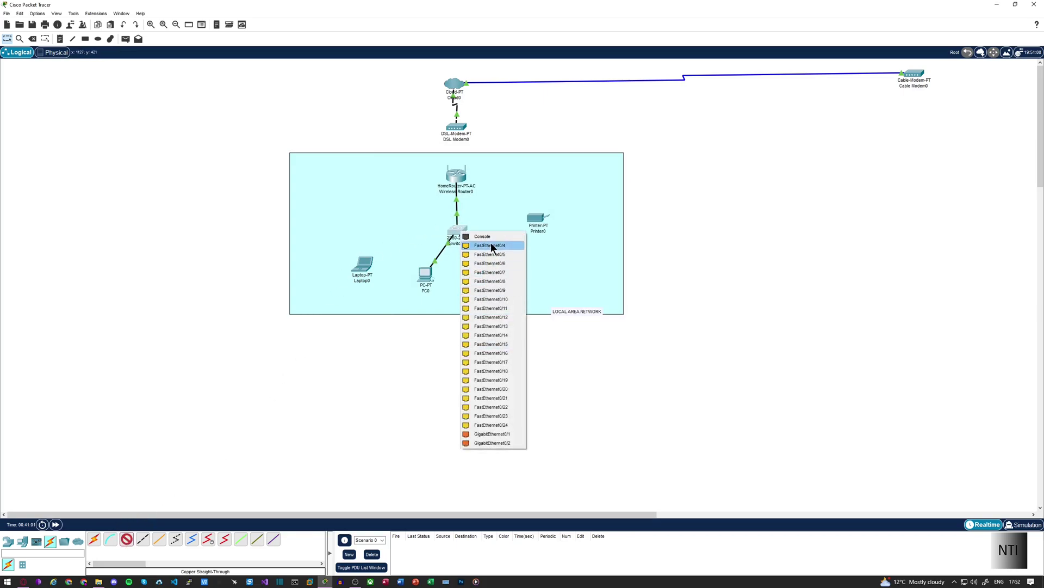
pyautogui.click(491, 245)
pyautogui.click(547, 221)
pyautogui.click(550, 223)
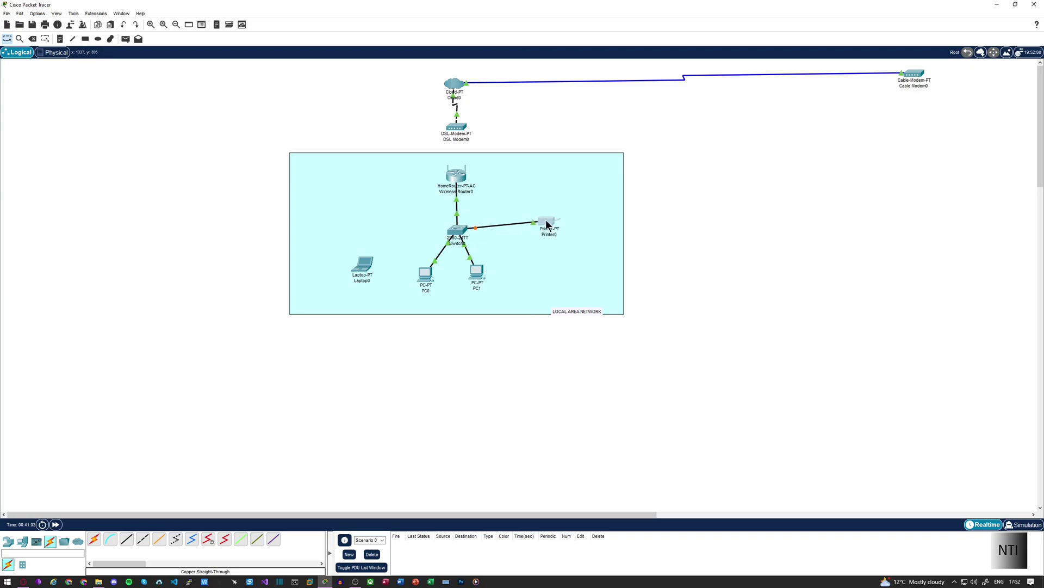
pyautogui.moveTo(547, 223); pyautogui.dragTo(549, 228)
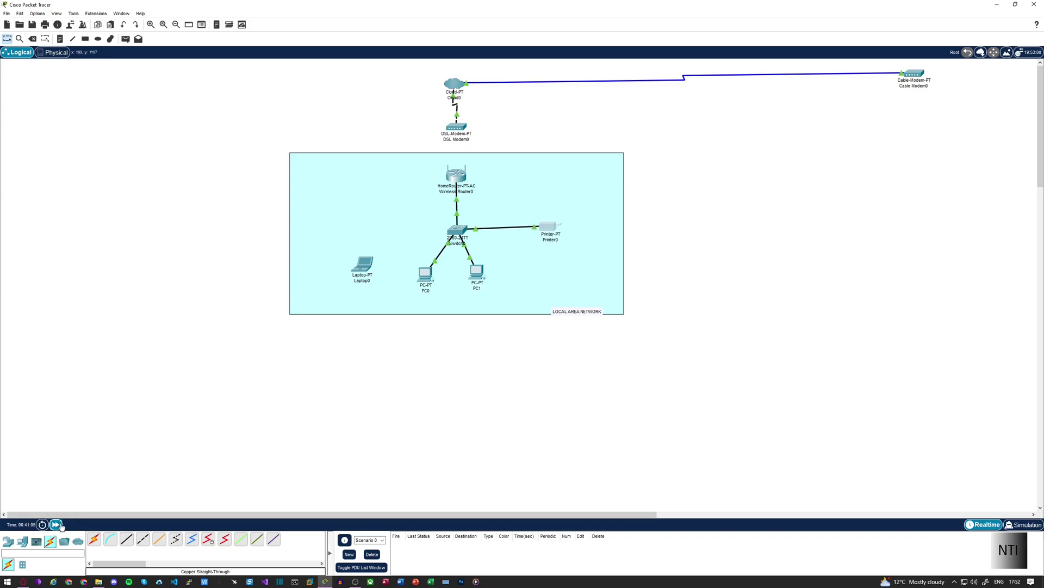
pyautogui.click(56, 524)
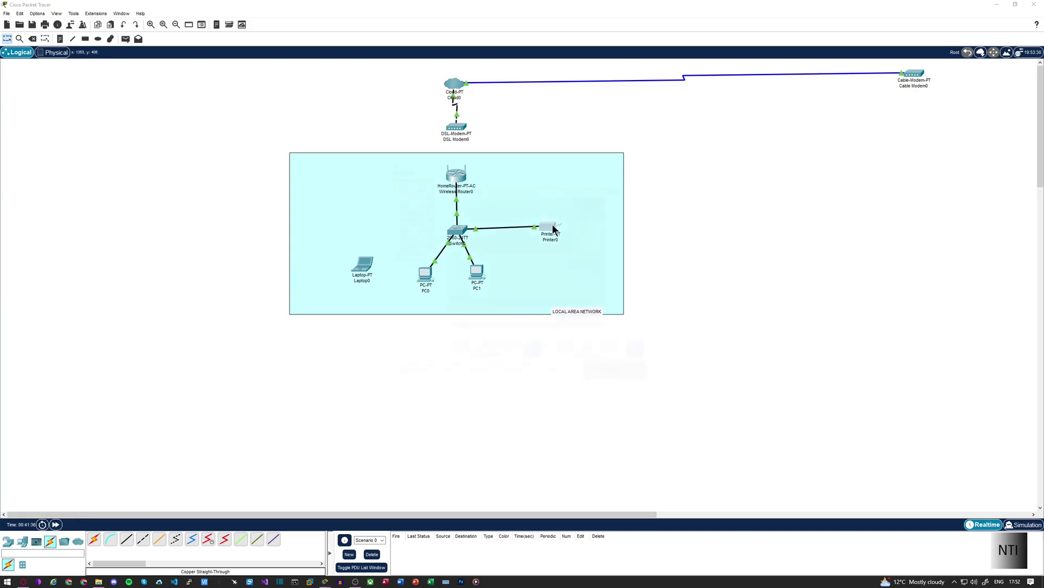
# - Set Printer0's FastEthernet0 to DHCP, receiving 192.168.0.102, and close its window
pyautogui.click(552, 225)
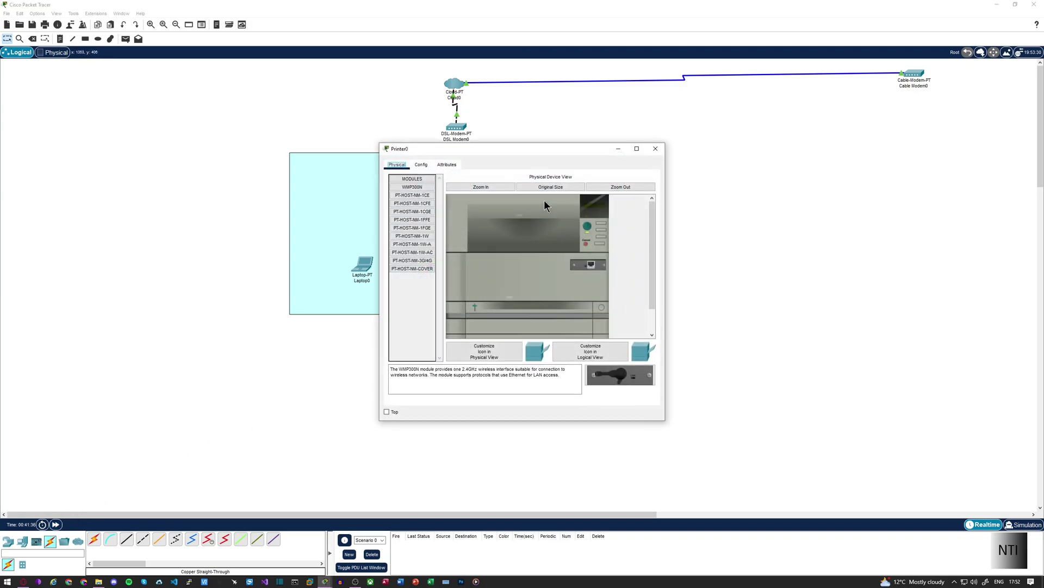
pyautogui.click(429, 164)
pyautogui.click(411, 204)
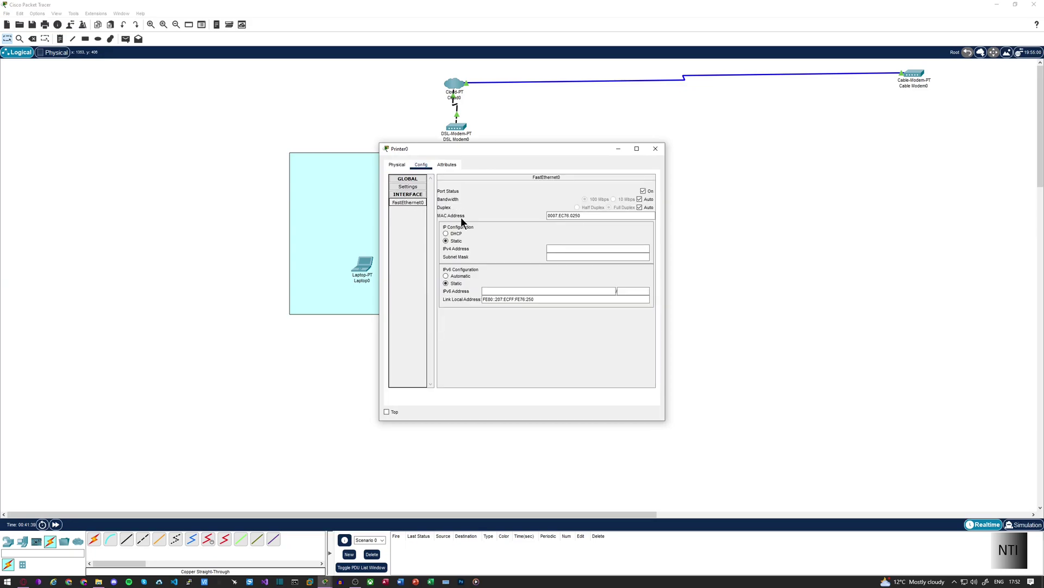
pyautogui.click(447, 234)
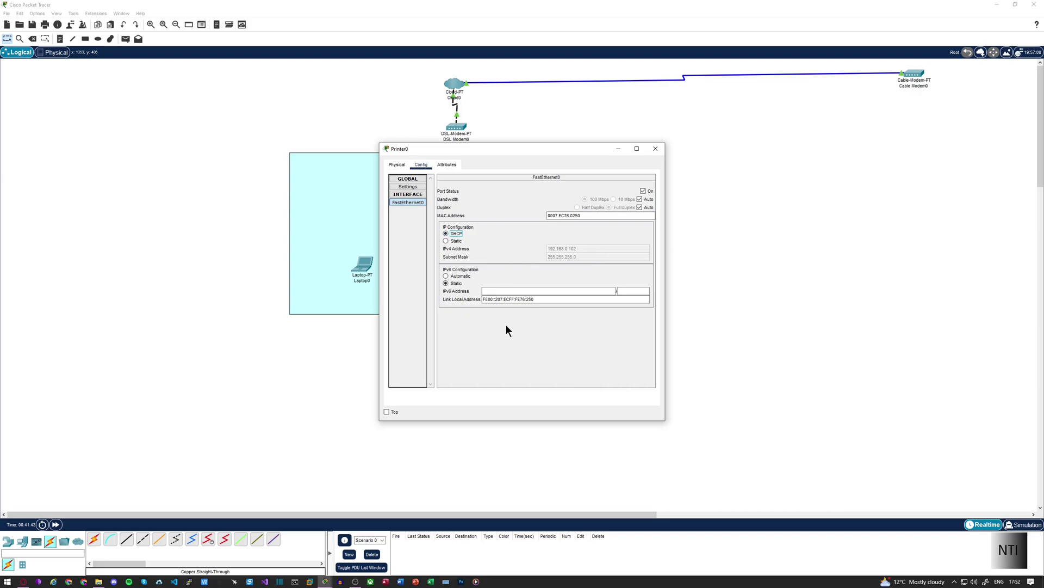
pyautogui.click(657, 150)
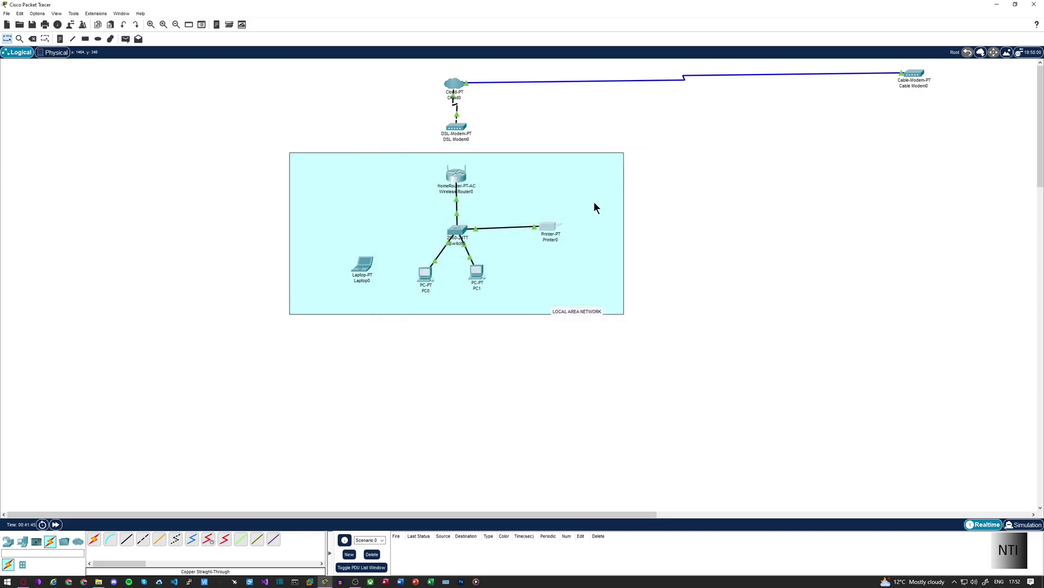
# - Nudge the printer and Laptop0 into place and open Laptop0's enlarged physical device view
pyautogui.moveTo(545, 225); pyautogui.dragTo(548, 226)
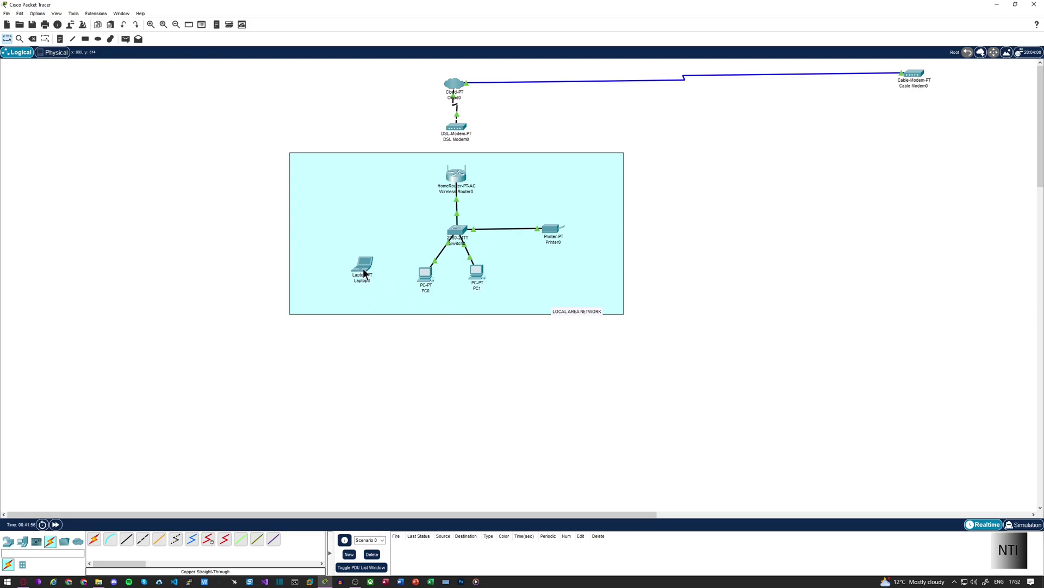
pyautogui.moveTo(364, 275); pyautogui.dragTo(363, 271)
pyautogui.click(362, 271)
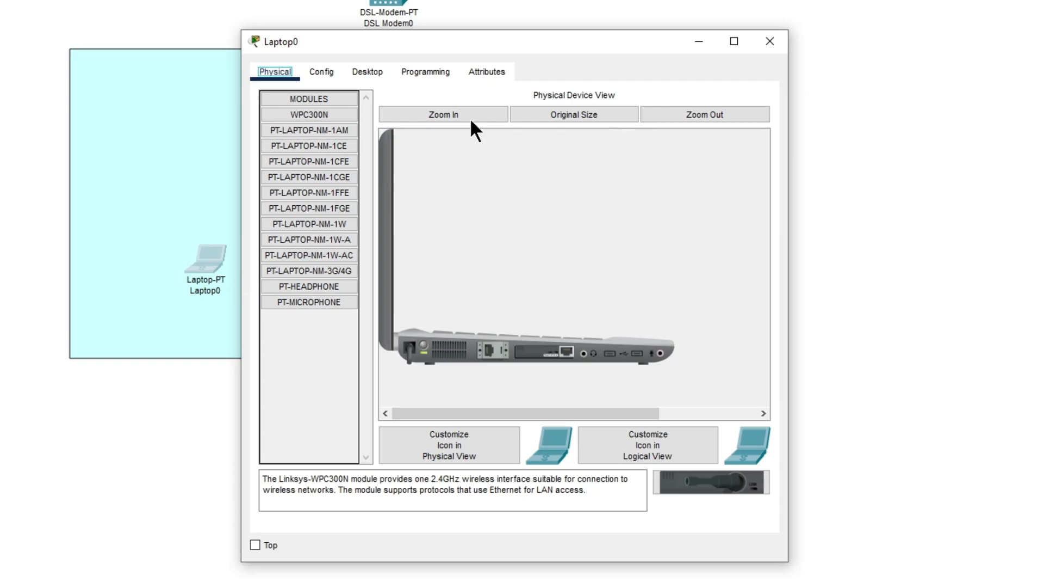
pyautogui.click(429, 112)
pyautogui.scroll(-3, 460, 226)
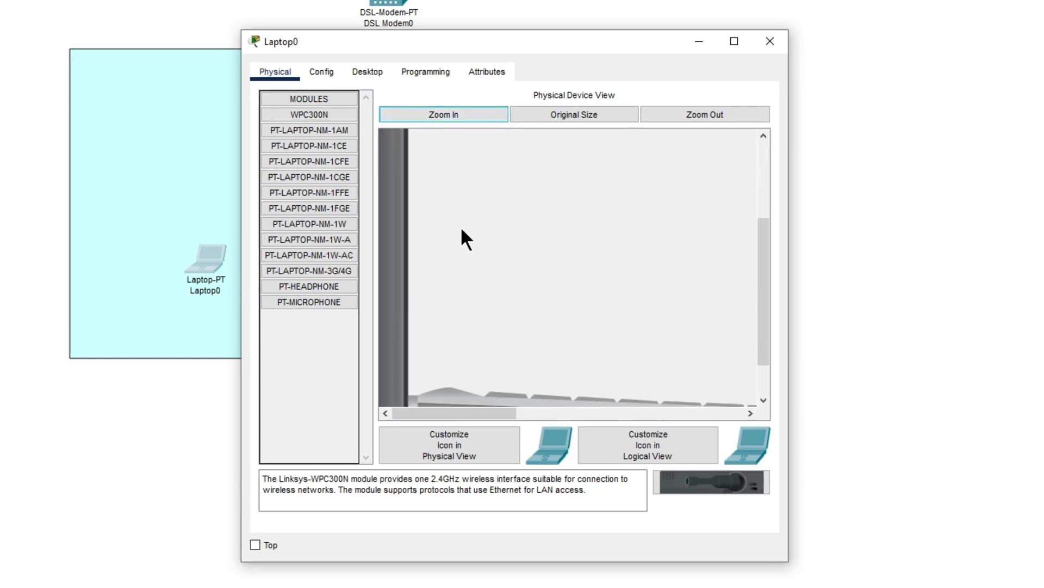
pyautogui.scroll(-2, 514, 315)
pyautogui.moveTo(464, 417); pyautogui.dragTo(518, 384)
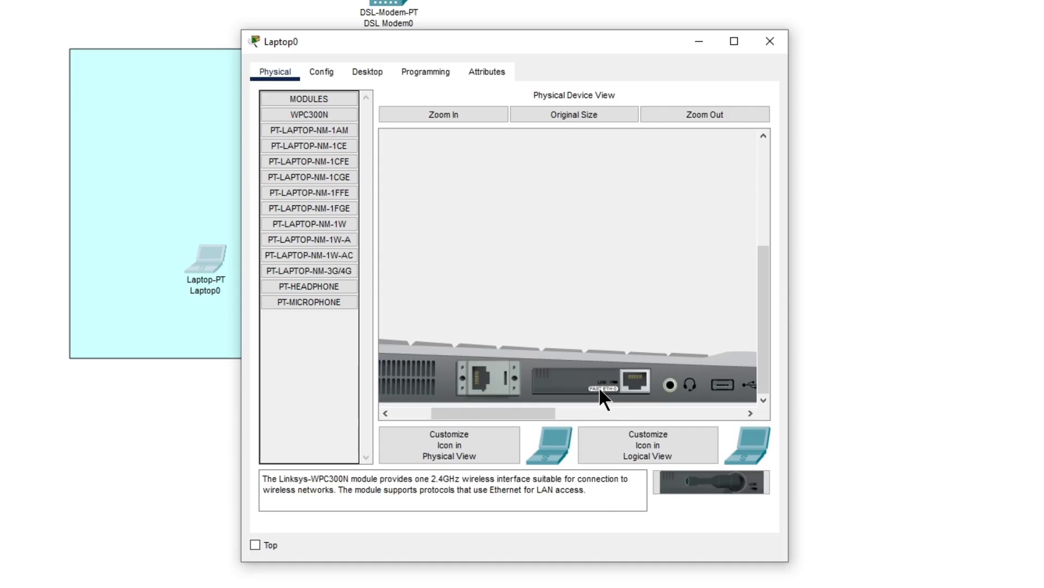
# - Install the WPC300N wireless module in Laptop0's empty slot and close its window
pyautogui.click(322, 114)
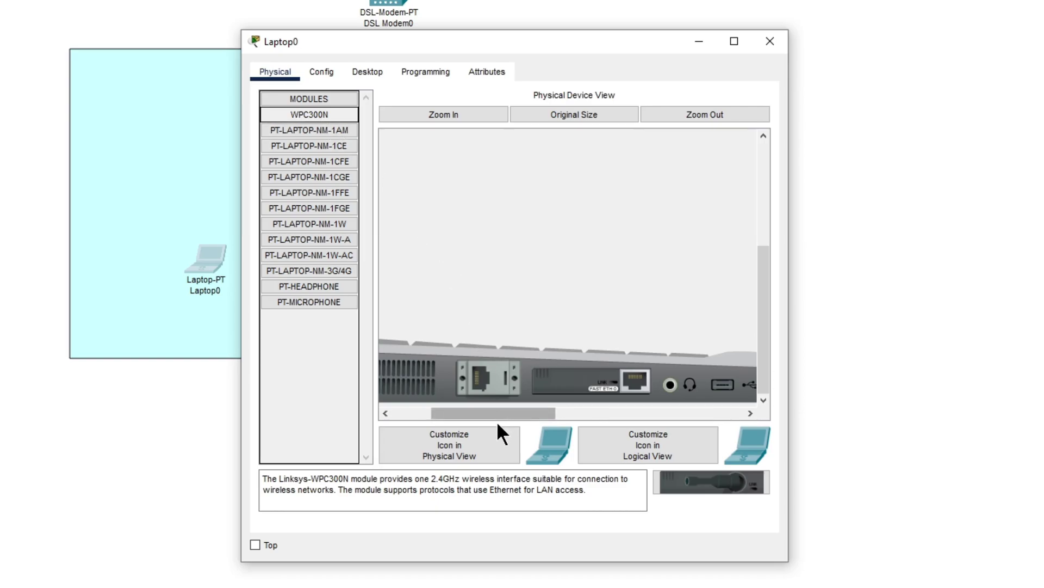
pyautogui.moveTo(495, 414); pyautogui.dragTo(463, 413)
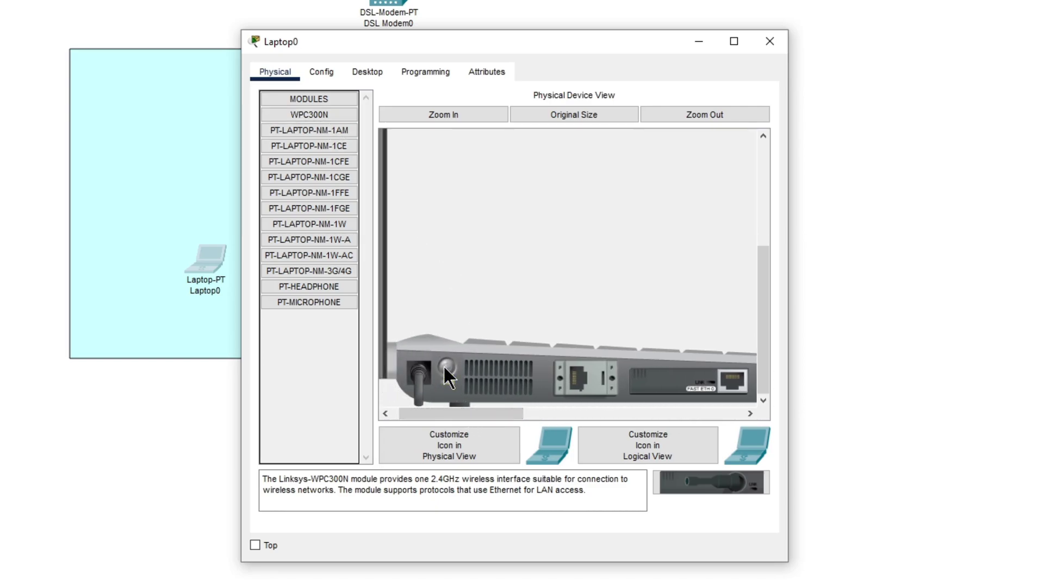
pyautogui.moveTo(449, 410); pyautogui.dragTo(316, 391)
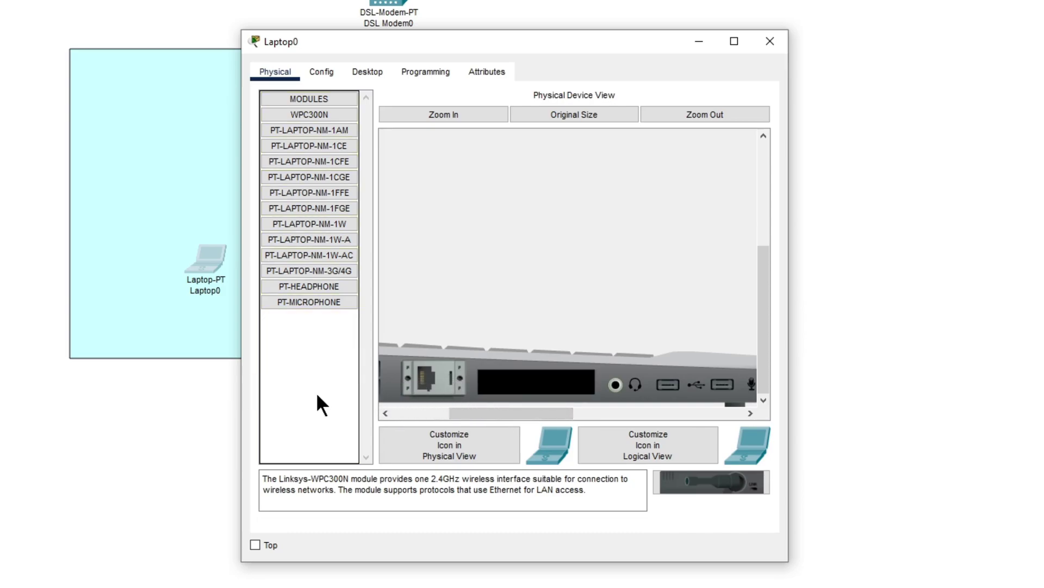
pyautogui.moveTo(310, 114); pyautogui.dragTo(446, 400)
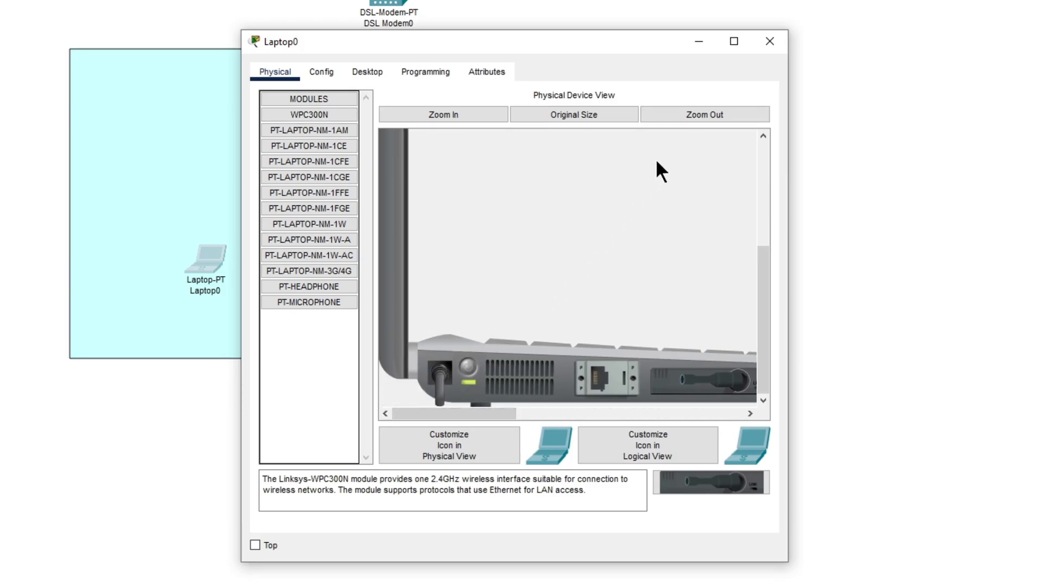
pyautogui.click(770, 41)
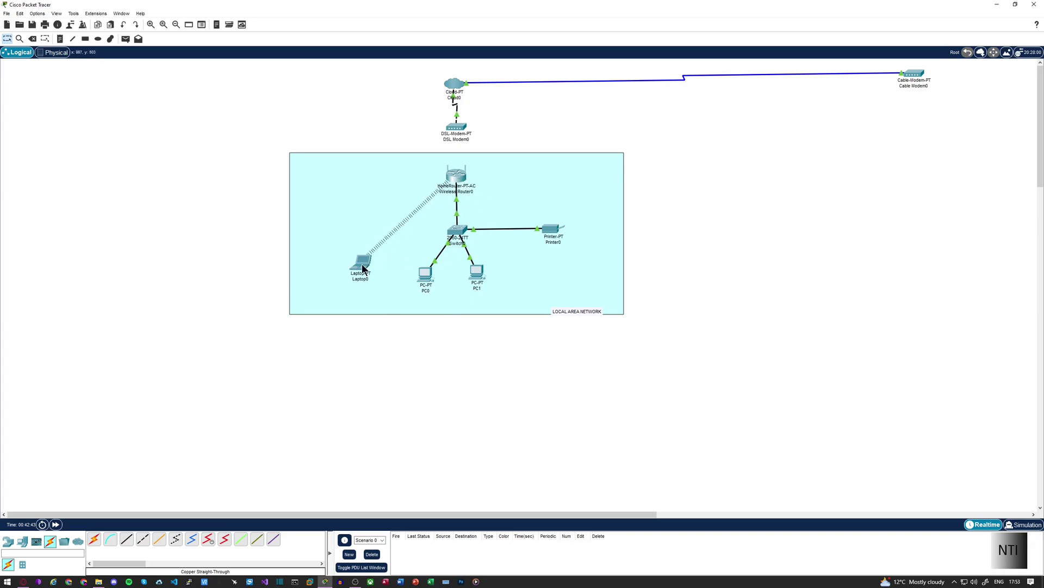
# - Move Laptop0 up-left, then bring up Wireless Router0's Wireless Security page
pyautogui.moveTo(362, 268); pyautogui.dragTo(335, 209)
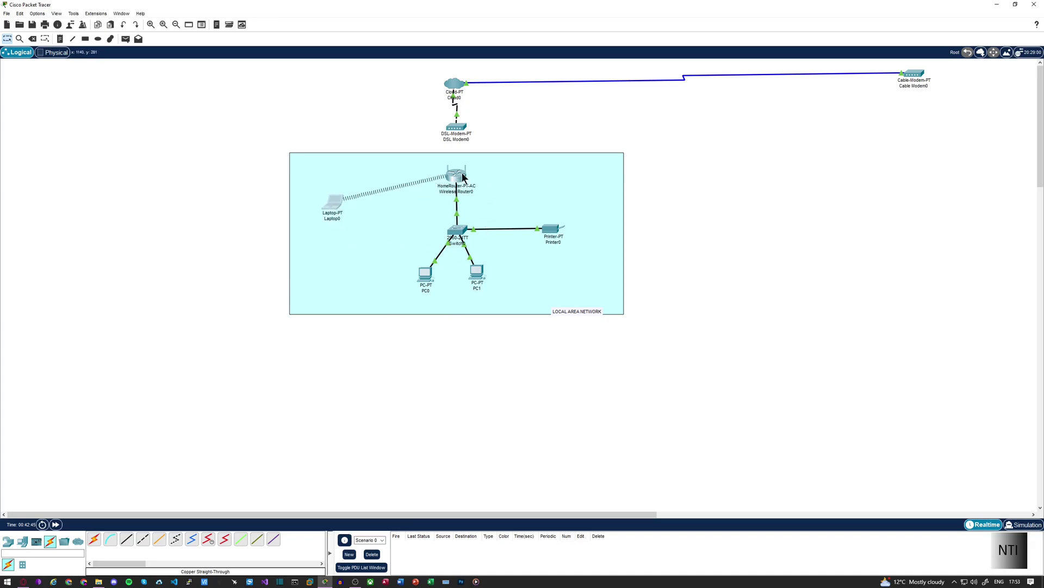
pyautogui.click(363, 360)
pyautogui.click(460, 175)
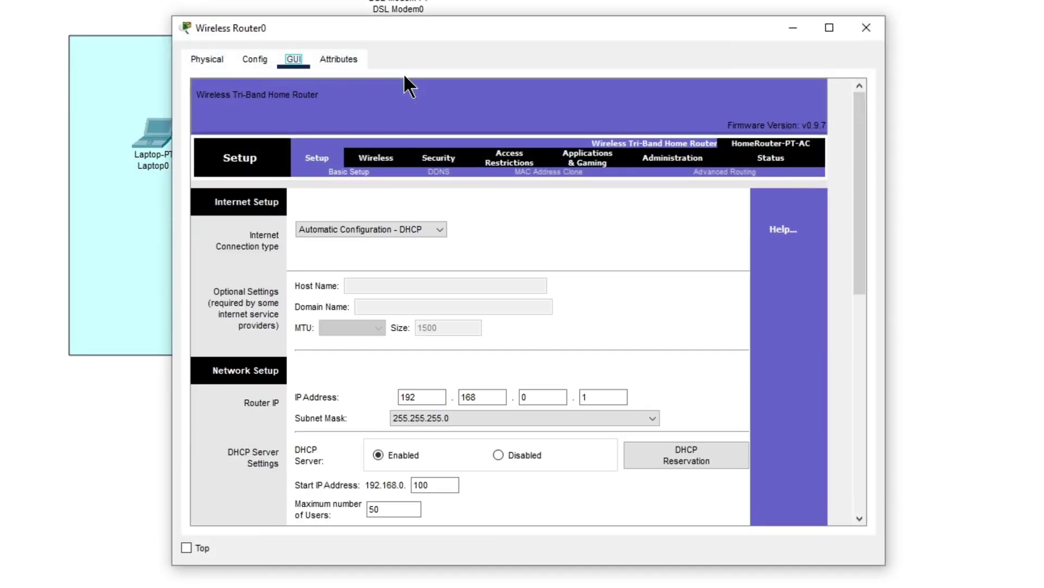
pyautogui.click(381, 161)
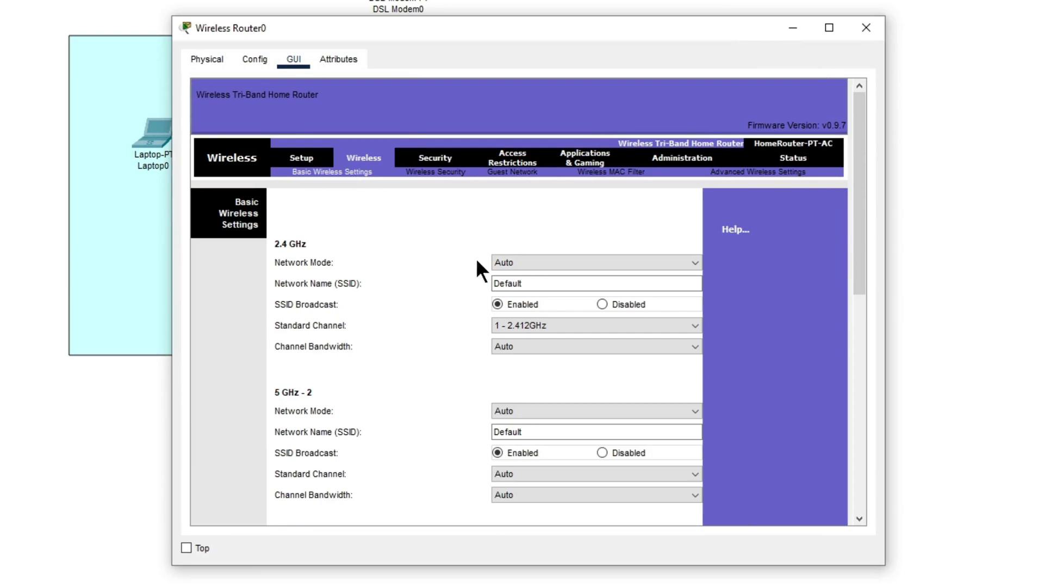
pyautogui.scroll(-1, 544, 346)
pyautogui.click(439, 173)
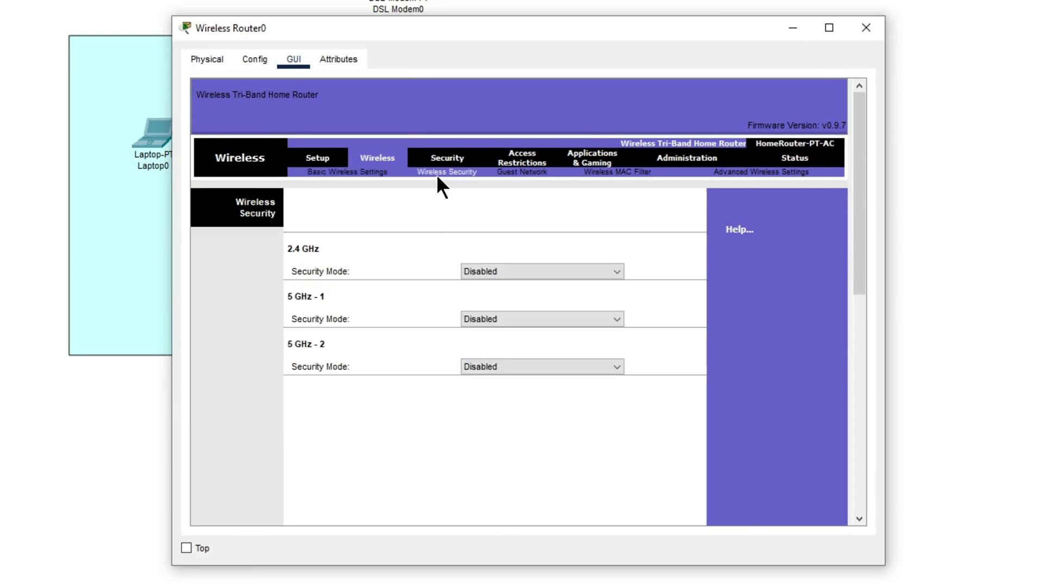
# - Set the 2.4 GHz, 5 GHz-1 and 5 GHz-2 bands to WPA2 Personal with a short passphrase
pyautogui.click(501, 274)
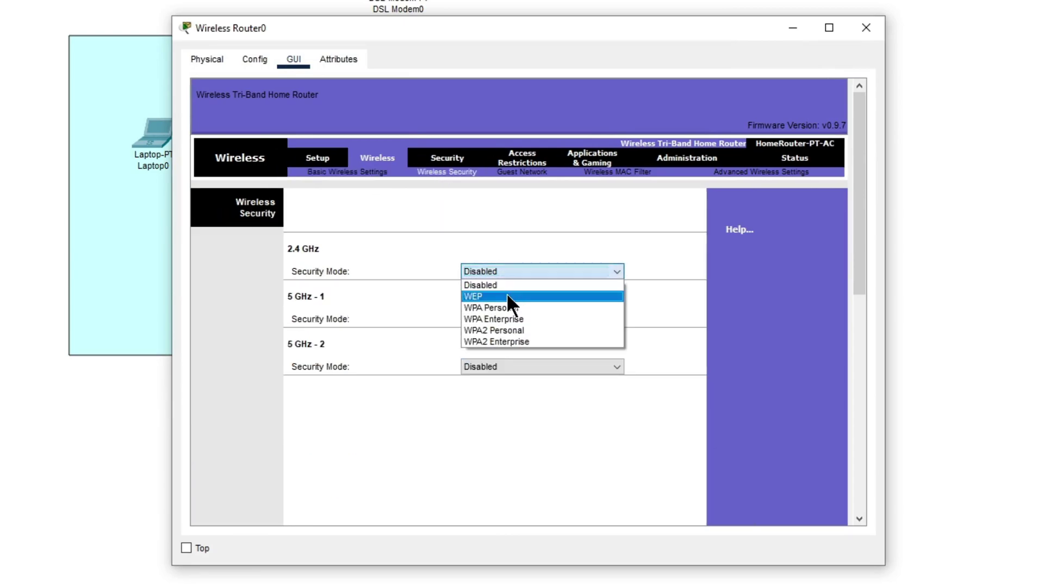
pyautogui.click(515, 330)
pyautogui.click(531, 313)
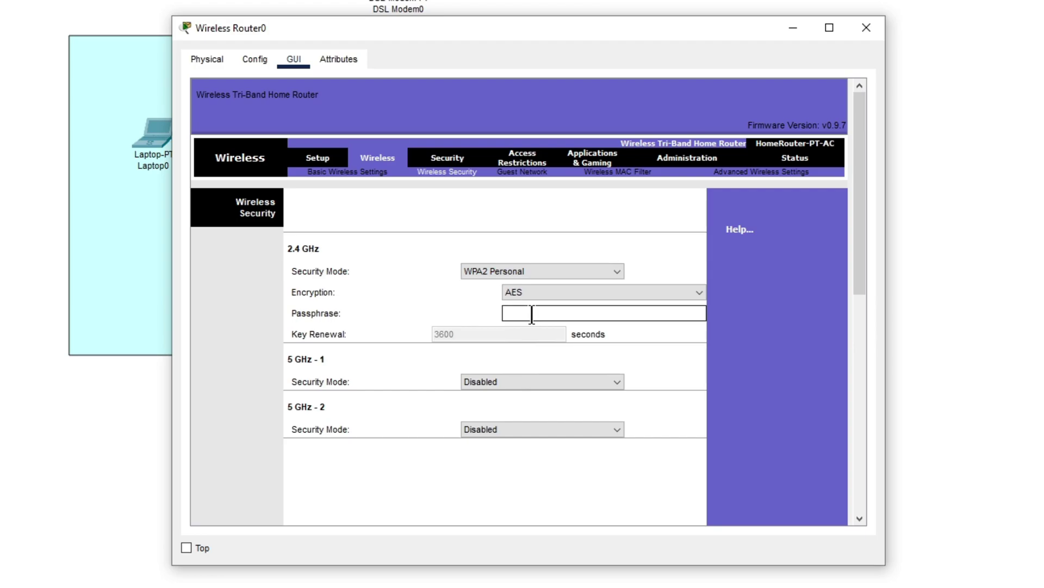
pyautogui.write('nti')
pyautogui.scroll(-5, 749, 292)
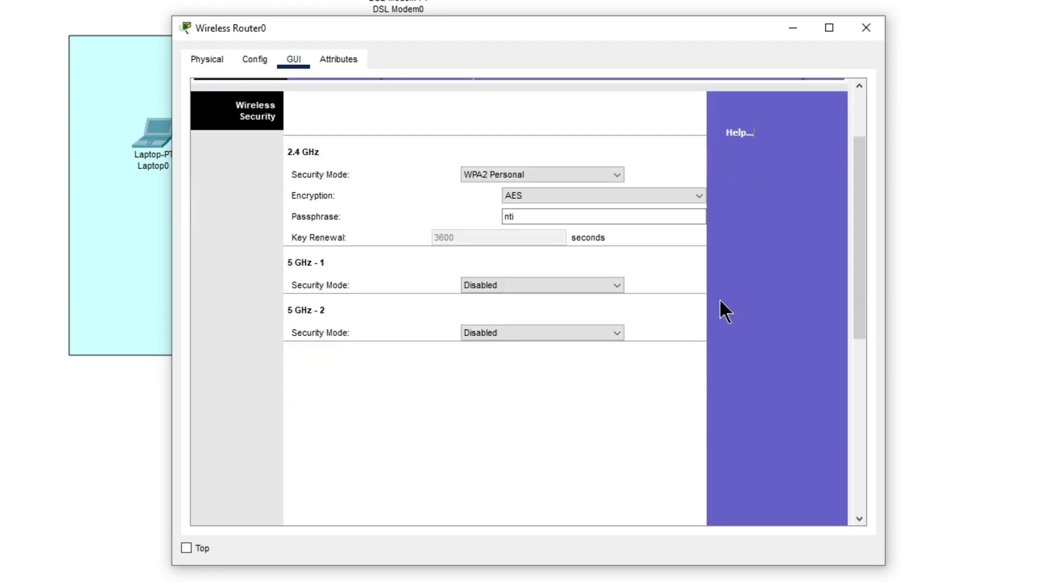
pyautogui.scroll(2, 609, 369)
pyautogui.click(509, 245)
pyautogui.click(508, 303)
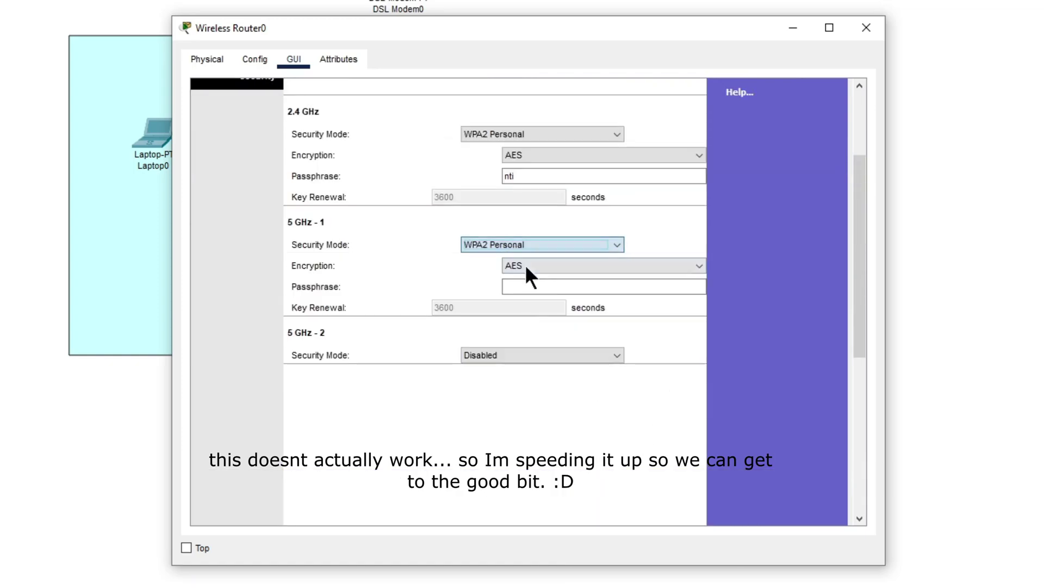
pyautogui.click(537, 286)
pyautogui.write('nti')
pyautogui.click(490, 355)
pyautogui.click(488, 413)
pyautogui.click(550, 397)
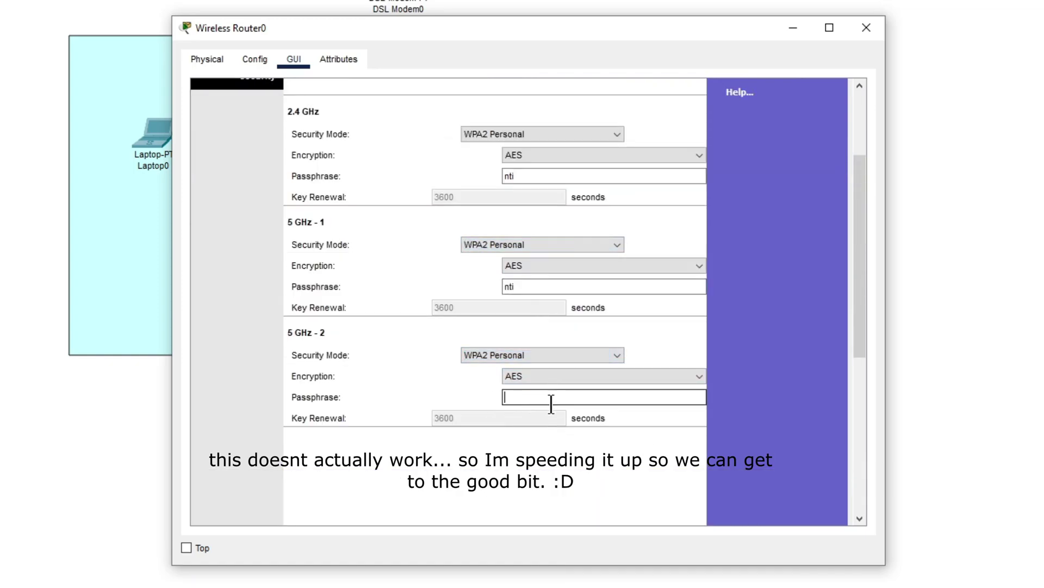
pyautogui.write('nti')
# - Re-enter WPA2 Personal and the short passphrase on all three bands after revisiting the settings
pyautogui.scroll(3, 468, 385)
pyautogui.click(361, 170)
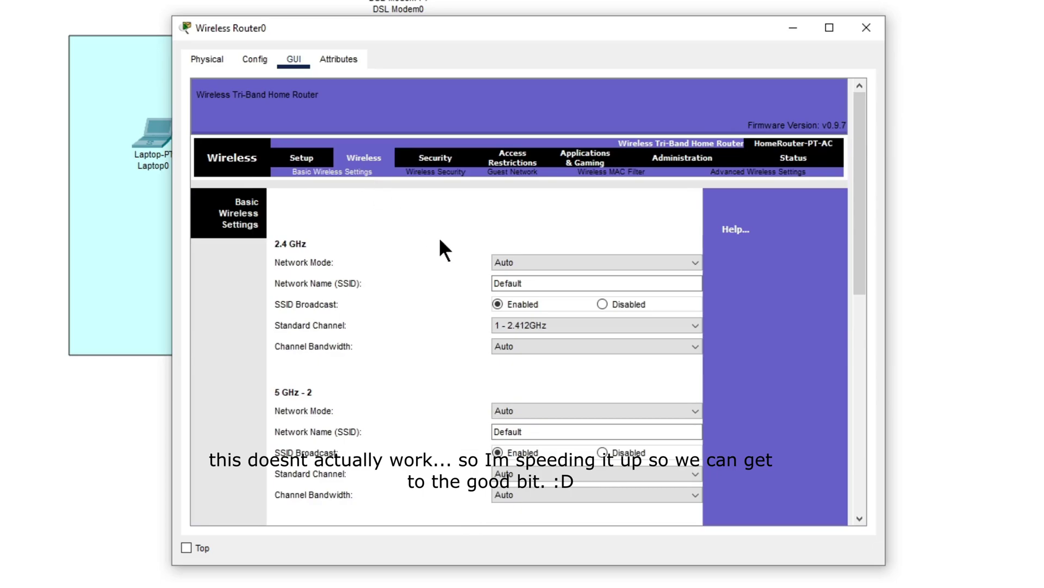
pyautogui.scroll(-5, 530, 332)
pyautogui.scroll(2, 530, 332)
pyautogui.click(514, 134)
pyautogui.click(512, 192)
pyautogui.click(516, 176)
pyautogui.write('nti')
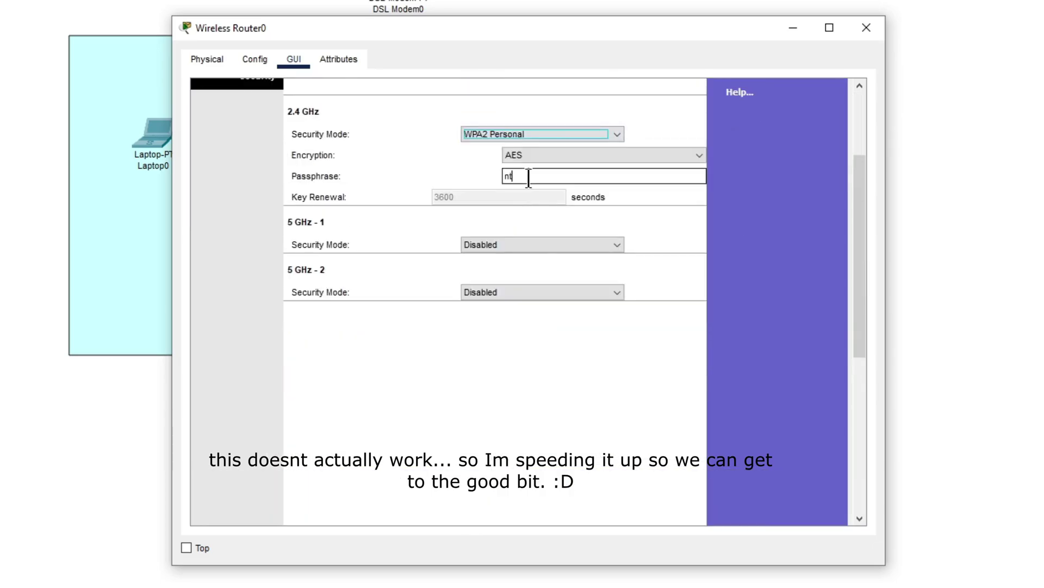
pyautogui.click(509, 245)
pyautogui.click(506, 304)
pyautogui.click(598, 286)
pyautogui.write('nti')
pyautogui.click(513, 354)
pyautogui.click(504, 414)
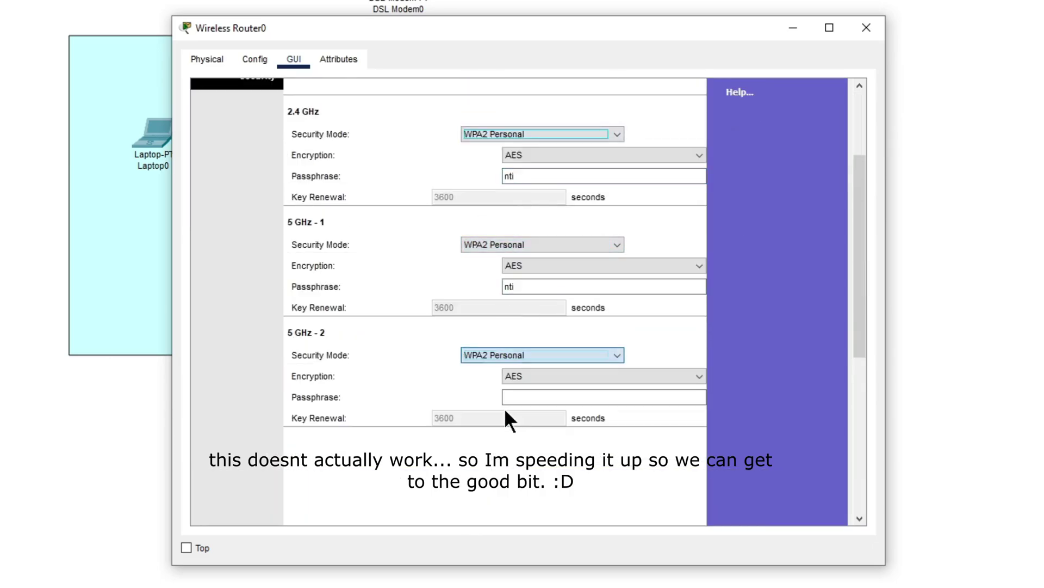
pyautogui.click(550, 397)
pyautogui.write('nti')
# - Try saving the security settings and dismiss the 8–63 character passphrase errors
pyautogui.scroll(-10, 595, 369)
pyautogui.click(546, 496)
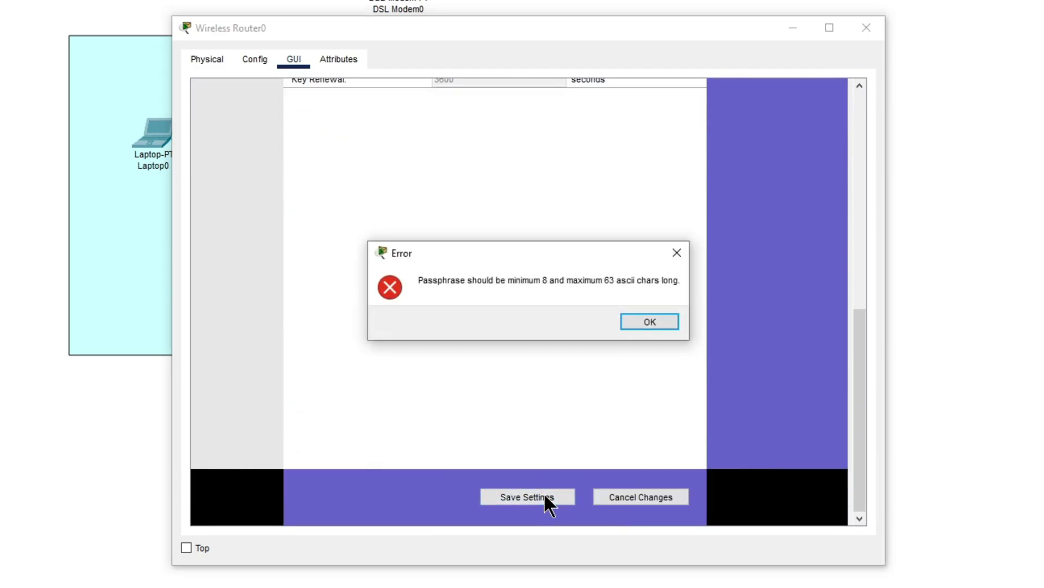
pyautogui.click(644, 321)
pyautogui.click(658, 322)
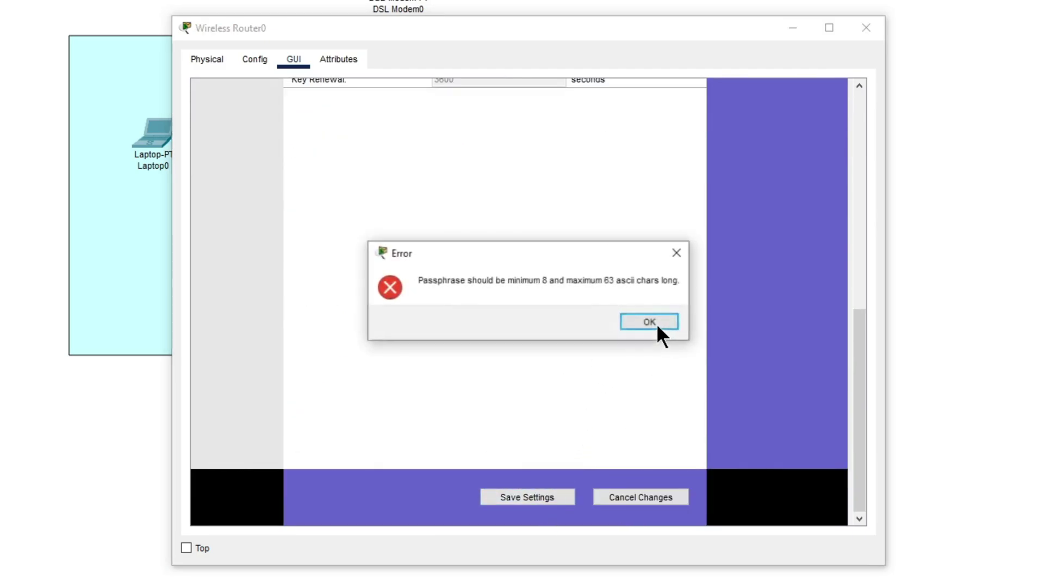
pyautogui.click(658, 322)
pyautogui.scroll(5, 605, 381)
# - Enter an 8-character WPA2 passphrase for the 2.4 GHz and 5 GHz-1 bands
pyautogui.click(561, 273)
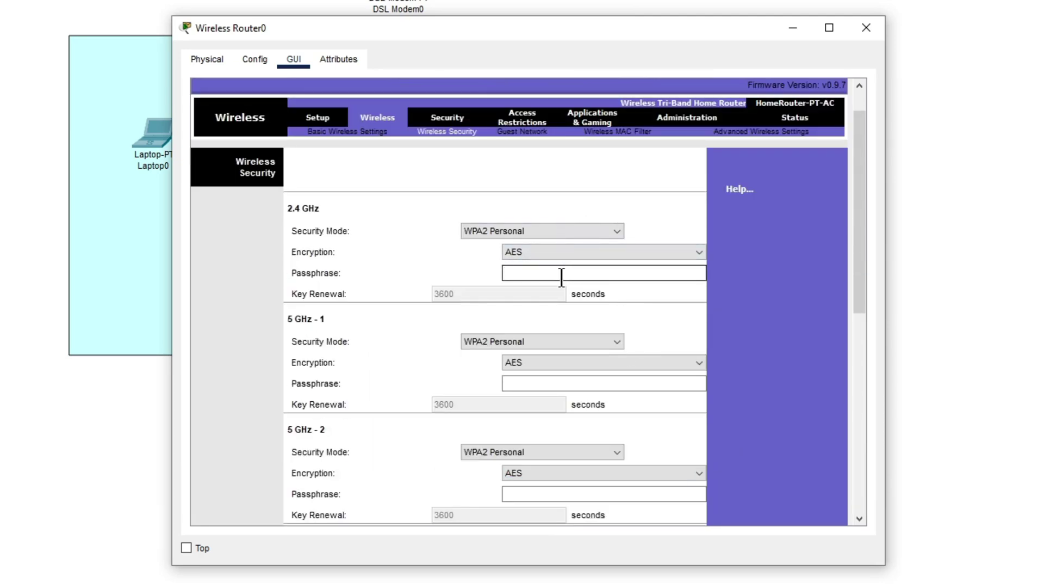
pyautogui.write('cisco55!')
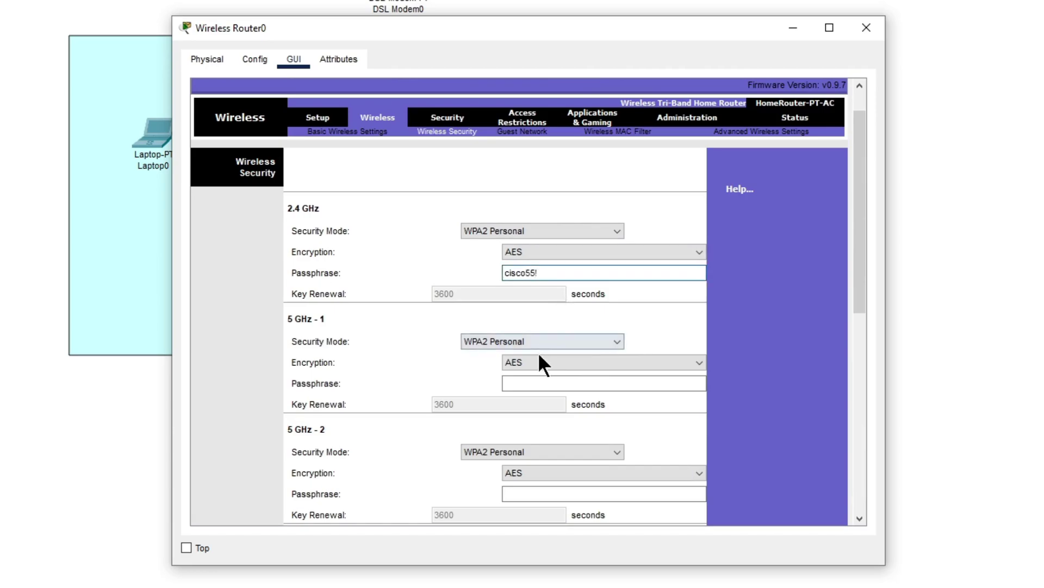
pyautogui.click(531, 383)
pyautogui.write('cs')
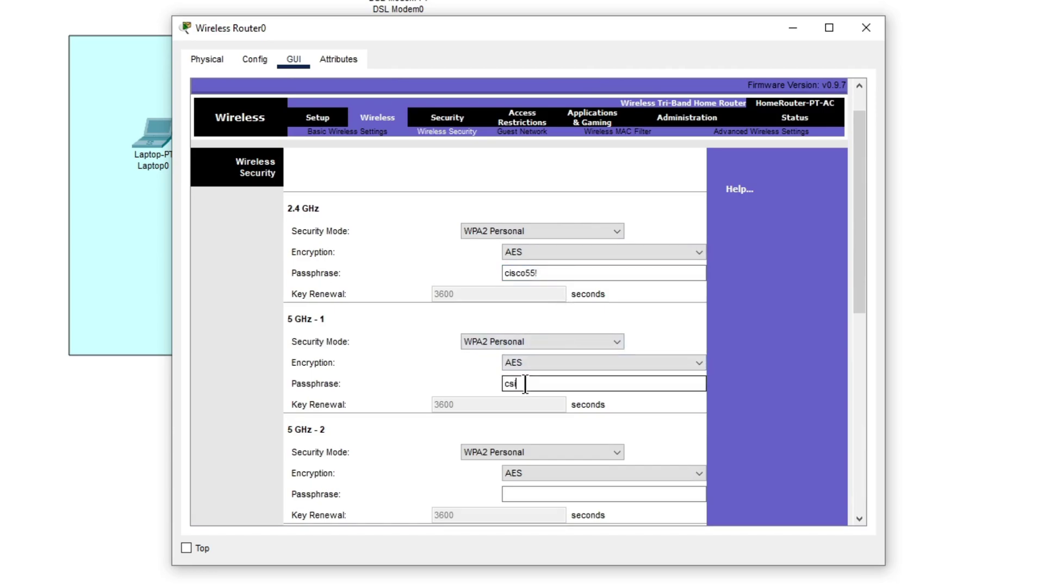
pyautogui.click(555, 274)
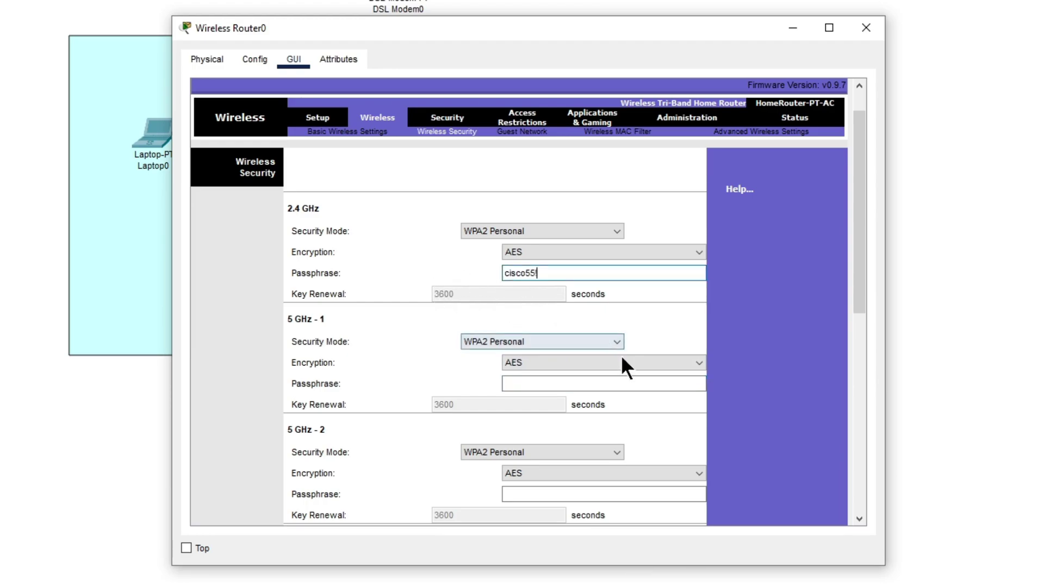
pyautogui.click(586, 384)
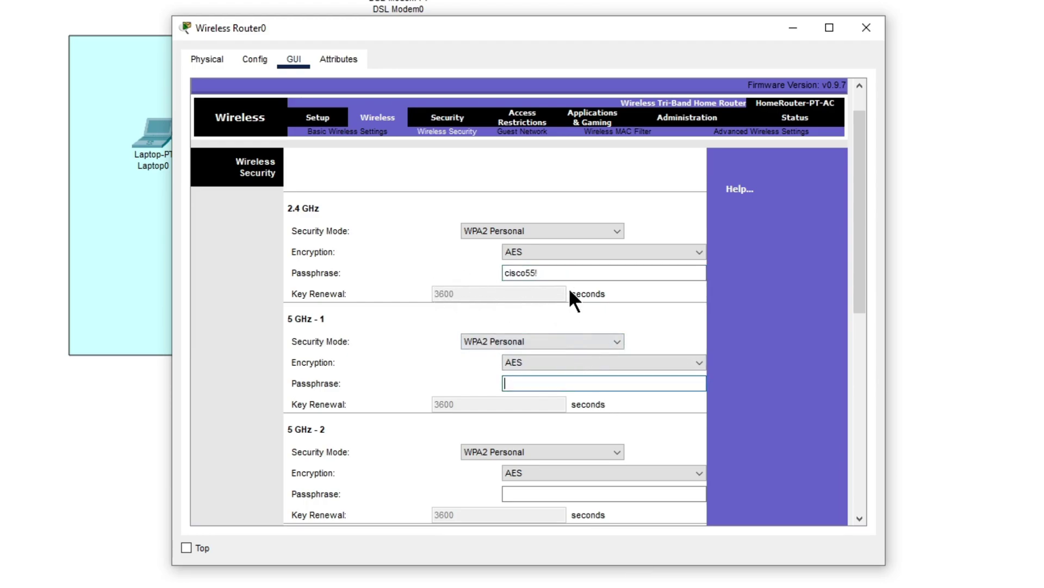
pyautogui.moveTo(571, 273); pyautogui.dragTo(487, 268)
pyautogui.click(546, 381)
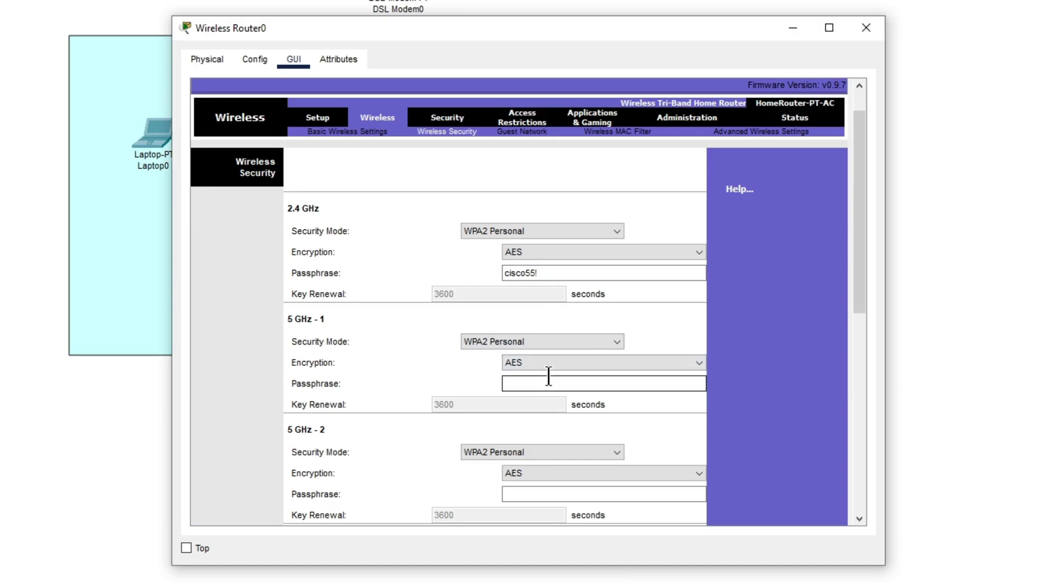
pyautogui.write('cisco55!')
# - Give the 5 GHz-2 band the same passphrase and save the wireless security settings
pyautogui.scroll(-3, 541, 387)
pyautogui.click(544, 348)
pyautogui.write('cisco')
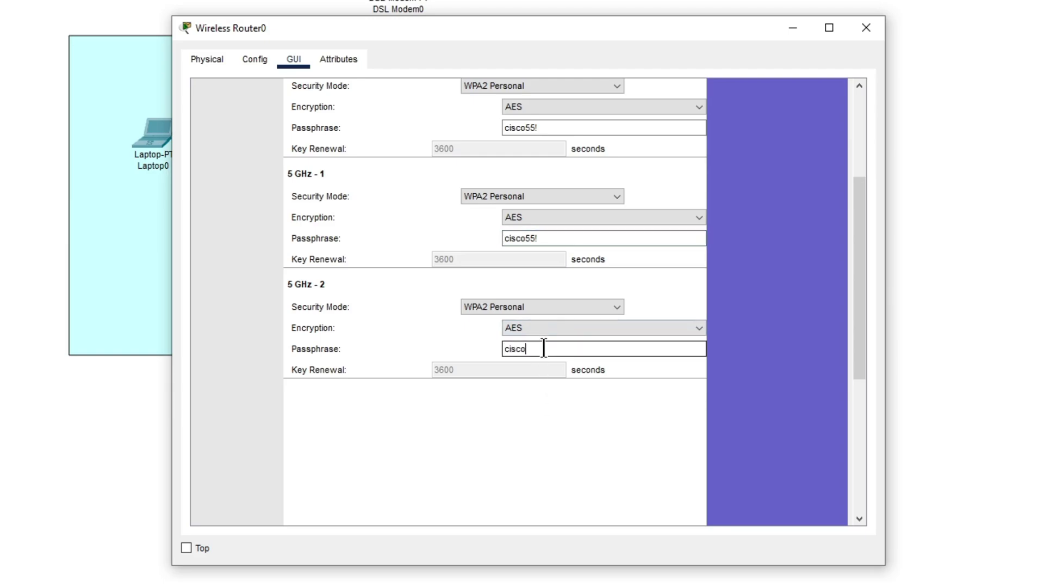
pyautogui.write('55!')
pyautogui.scroll(-5, 504, 420)
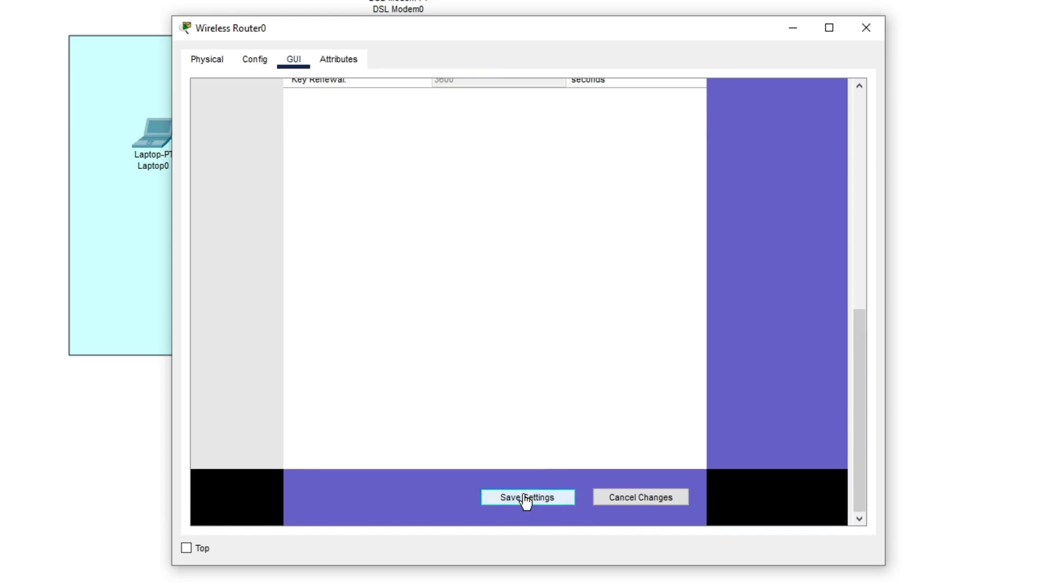
pyautogui.click(525, 500)
pyautogui.scroll(-5, 539, 386)
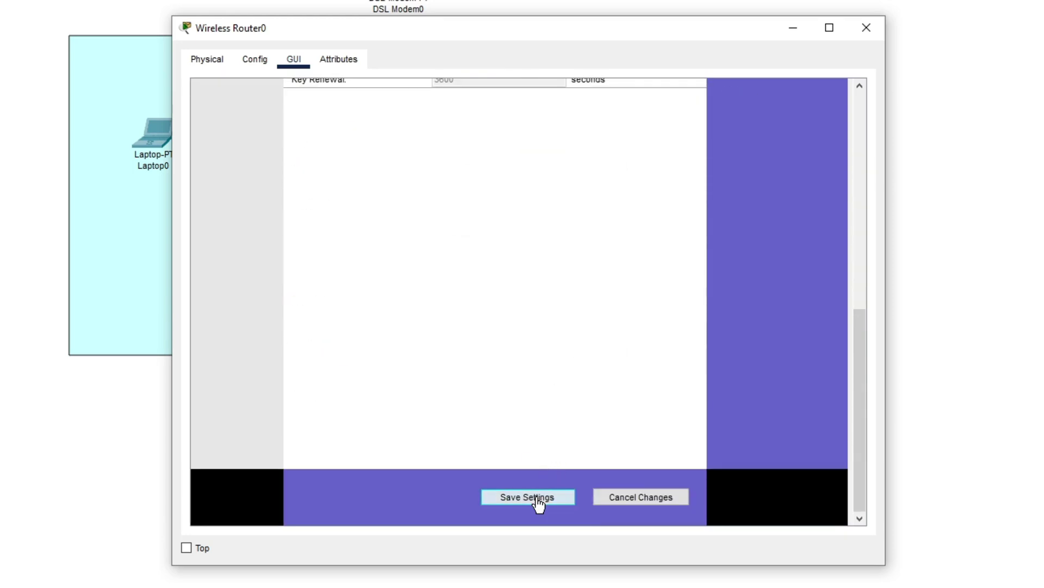
pyautogui.click(528, 497)
# - On Basic Wireless Settings, rename the 2.4 GHz and 5 GHz-2 SSIDs from Default to NTI NET
pyautogui.click(329, 133)
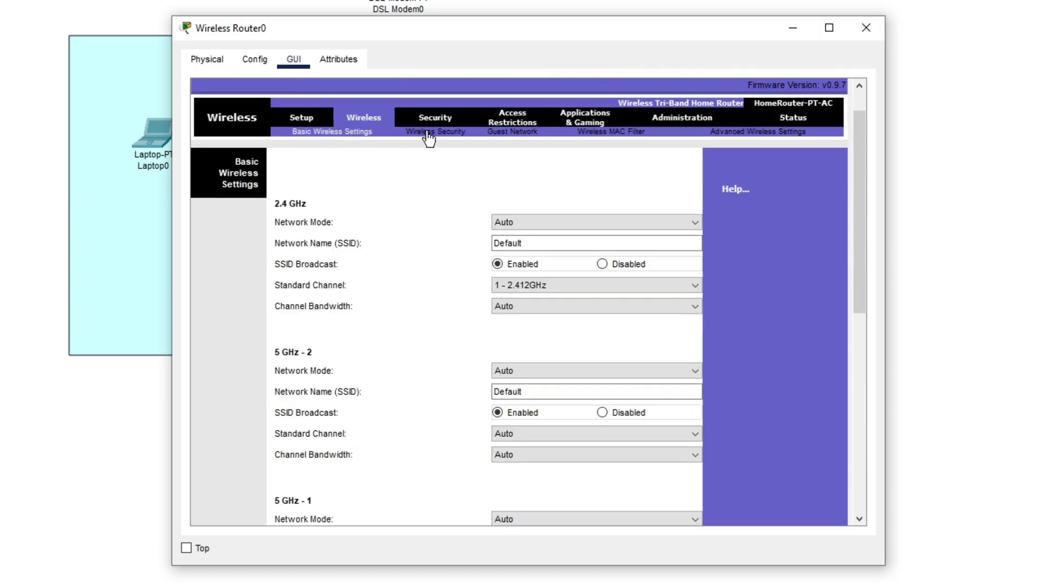
pyautogui.click(430, 134)
pyautogui.click(359, 132)
pyautogui.scroll(1, 479, 282)
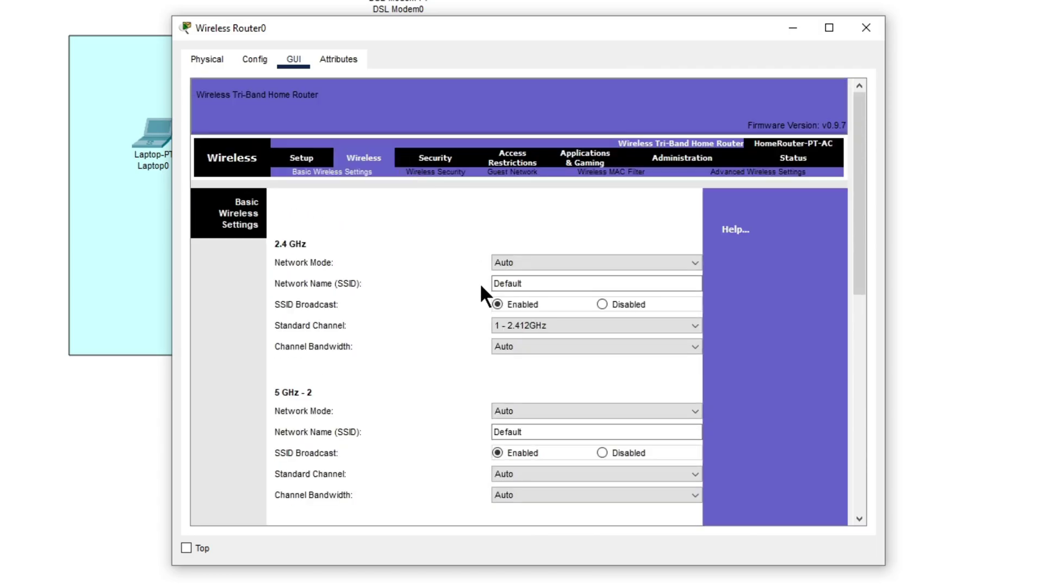
pyautogui.moveTo(560, 283); pyautogui.dragTo(434, 287)
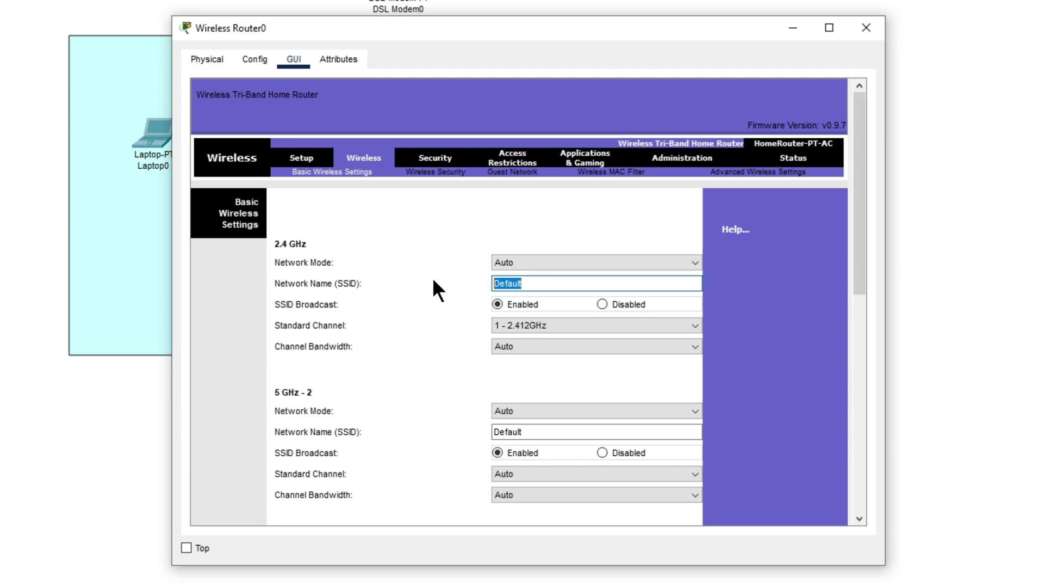
pyautogui.write('NTI NET')
pyautogui.moveTo(541, 432); pyautogui.dragTo(443, 429)
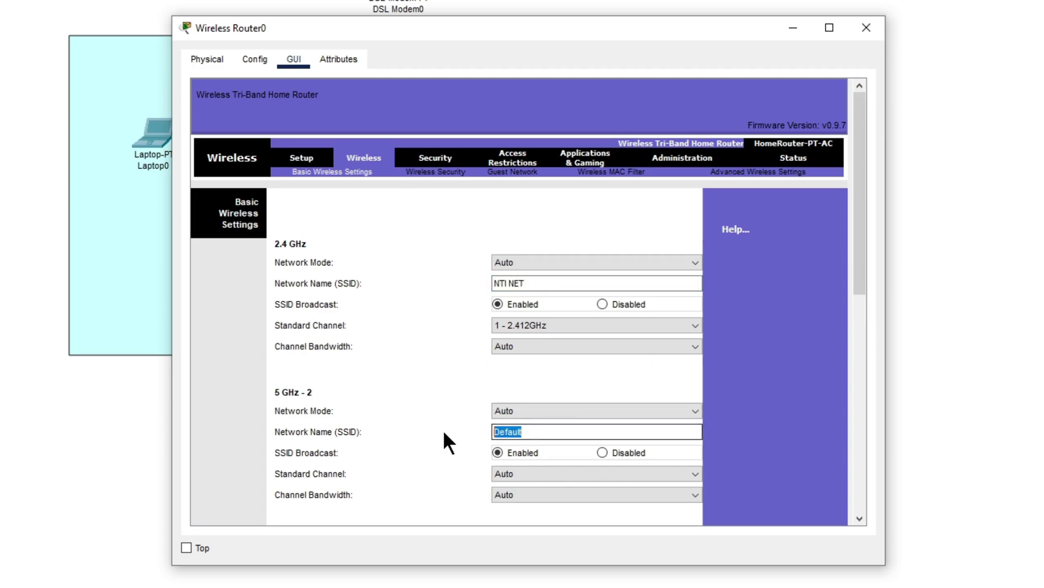
pyautogui.write('NTI NET')
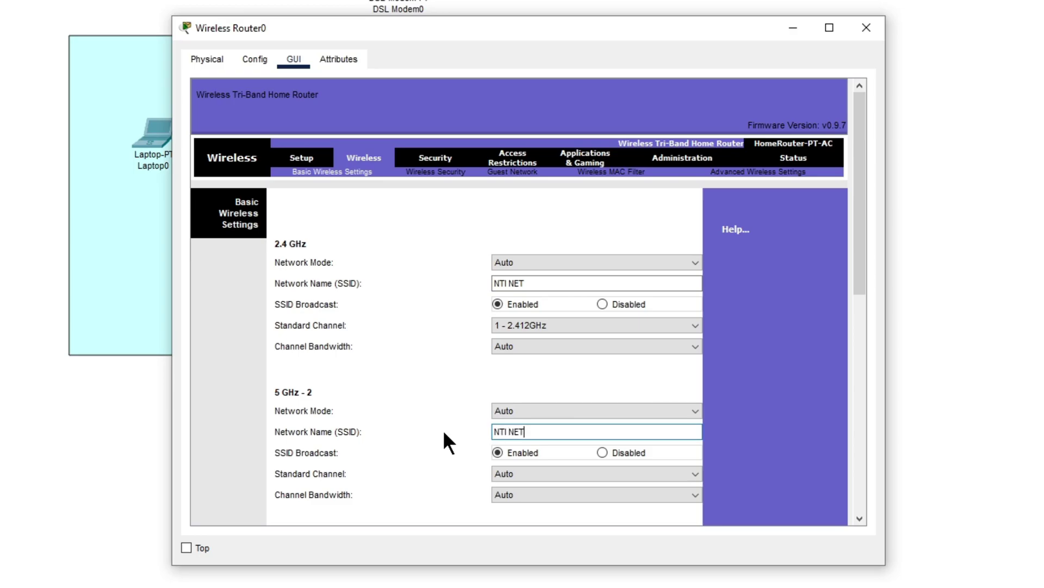
# - Rename the 5 GHz-1 SSID to NTI NET, save, and close the router window
pyautogui.scroll(-5, 443, 429)
pyautogui.moveTo(534, 289); pyautogui.dragTo(459, 286)
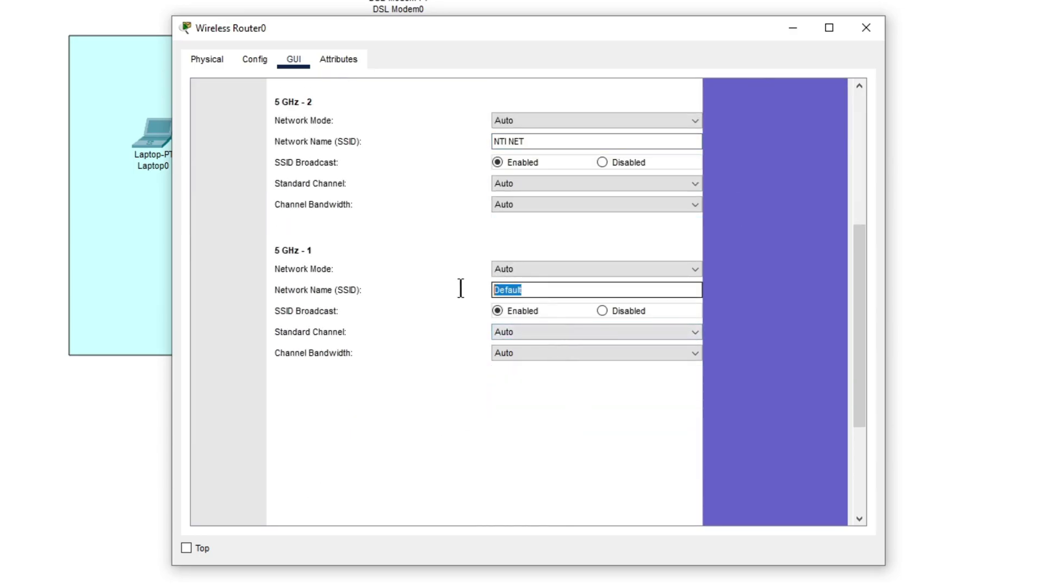
pyautogui.write('NTI NET')
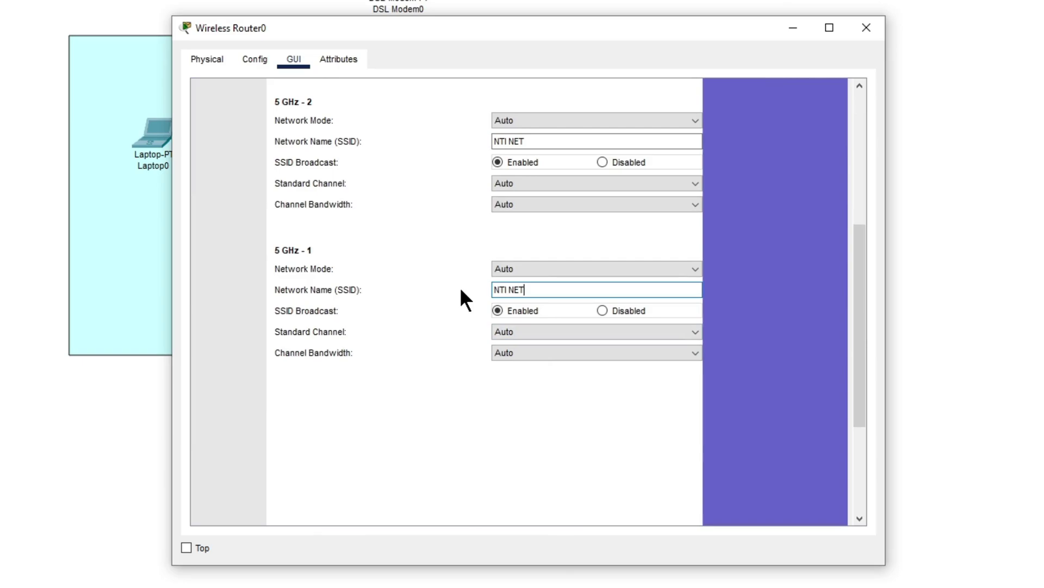
pyautogui.click(482, 361)
pyautogui.scroll(-3, 482, 361)
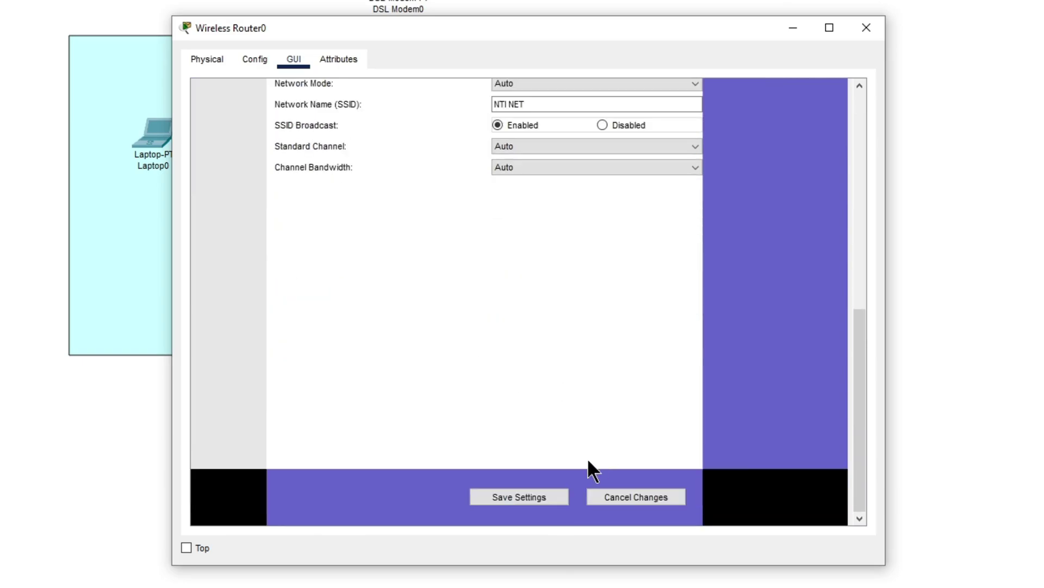
pyautogui.click(532, 502)
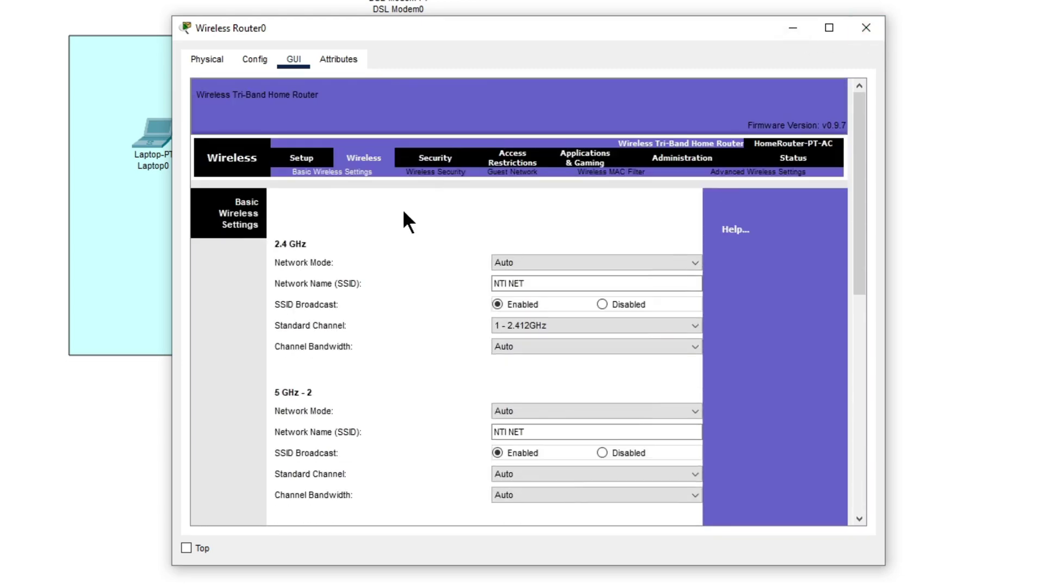
pyautogui.click(460, 172)
pyautogui.click(365, 173)
pyautogui.click(866, 27)
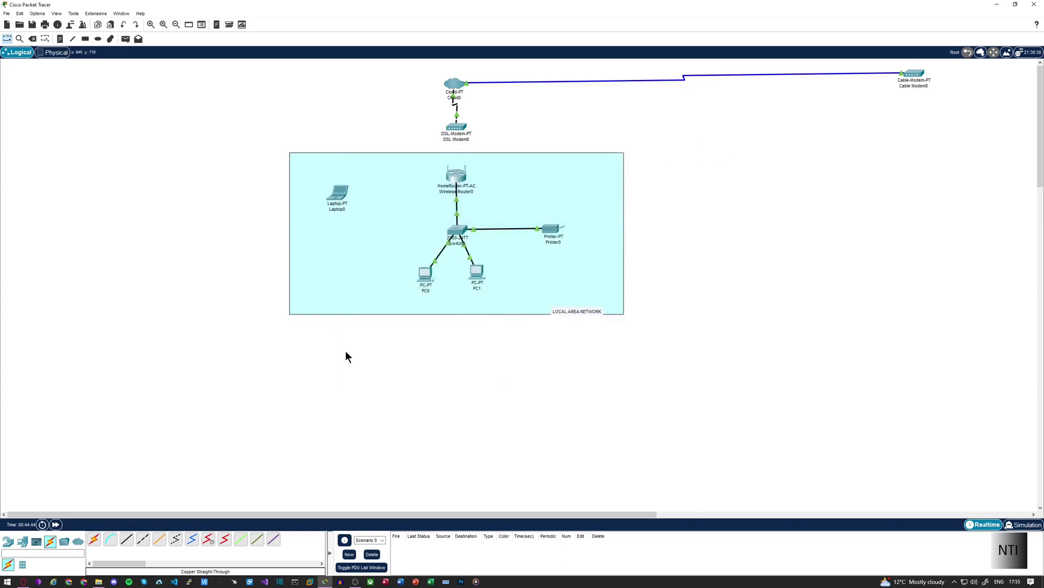
# - Open Laptop0, review its Wireless0 interface settings, then go to its Desktop applications
pyautogui.click(335, 203)
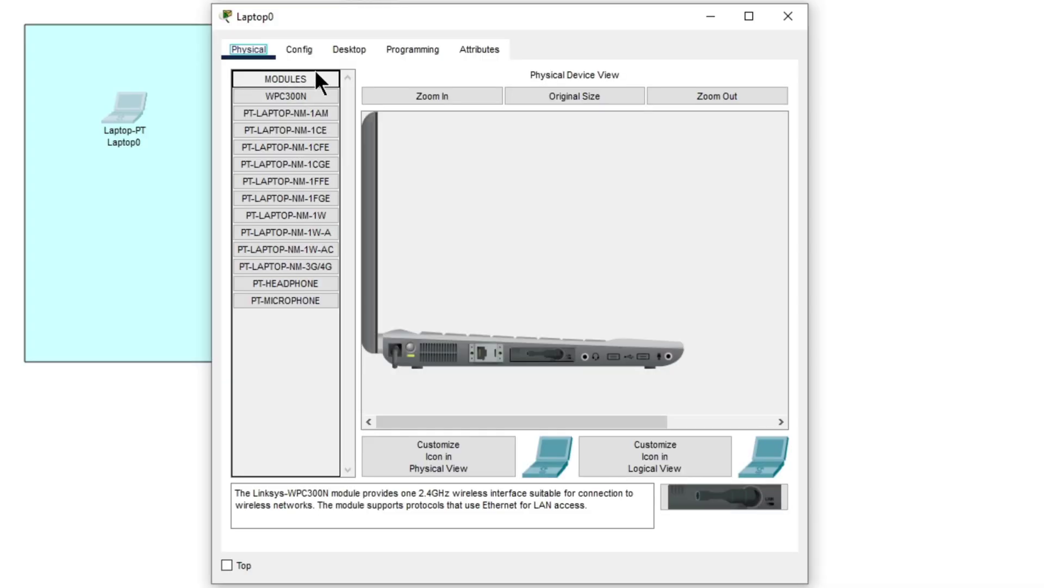
pyautogui.click(423, 164)
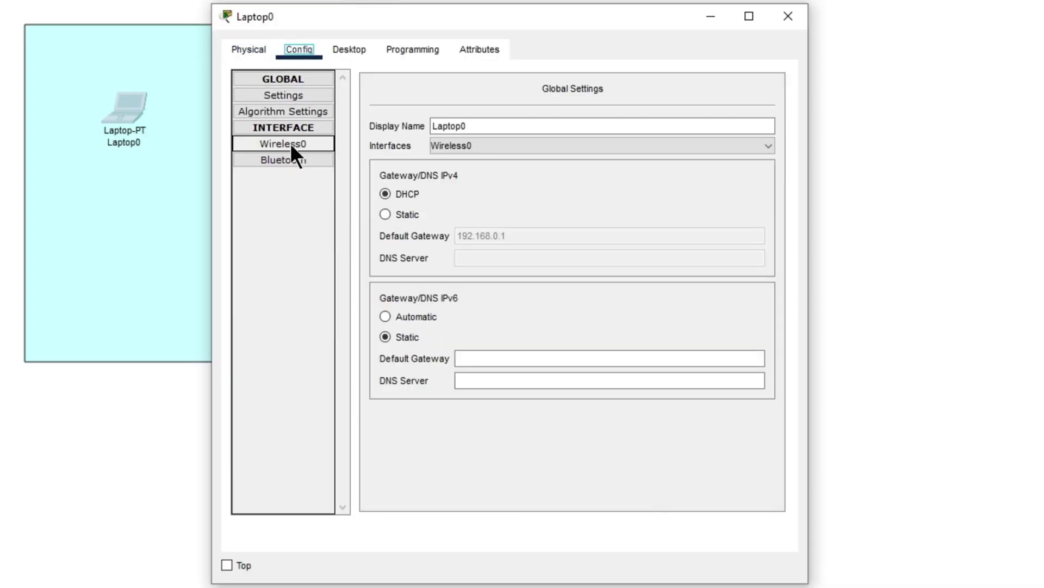
pyautogui.click(290, 144)
pyautogui.scroll(-1, 493, 289)
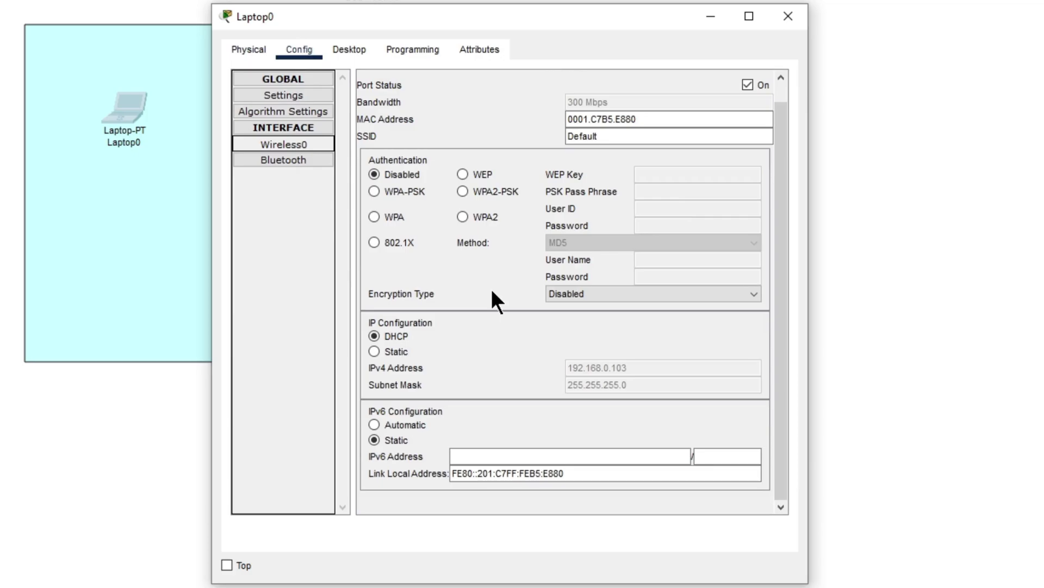
pyautogui.scroll(1, 406, 352)
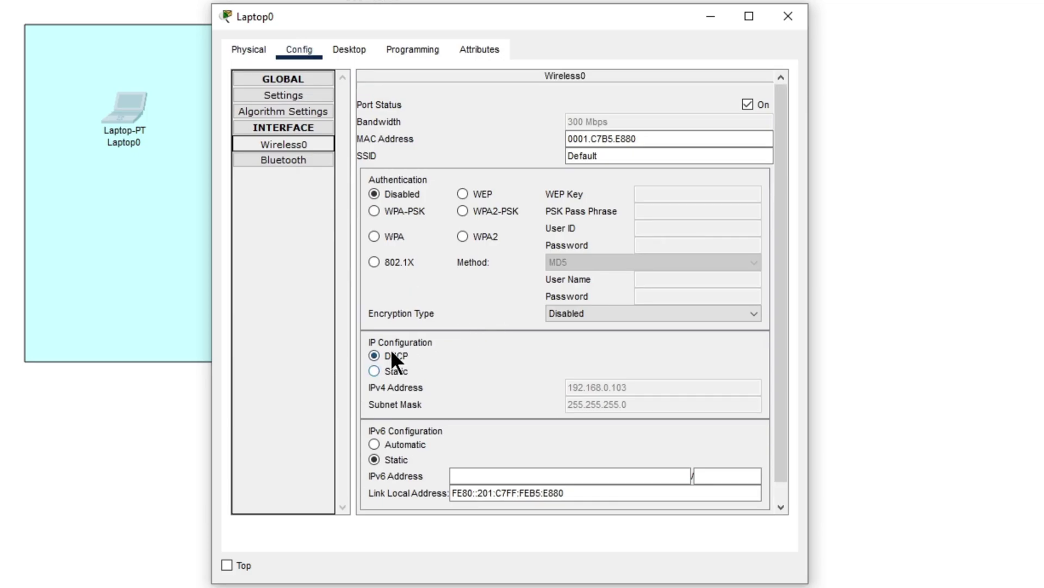
pyautogui.click(351, 53)
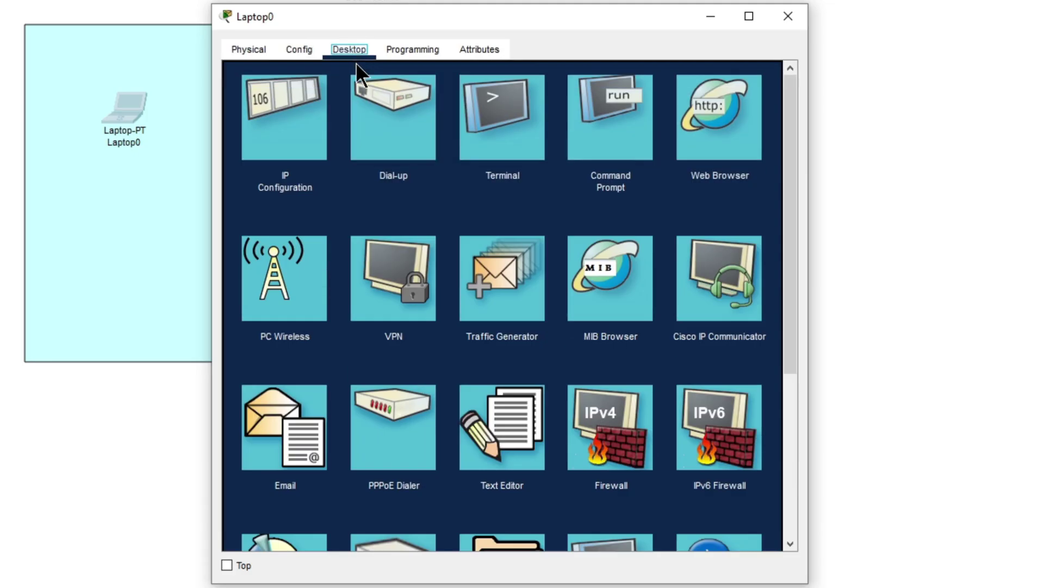
# - Open PC Wireless on Laptop0 and refresh the list of available networks
pyautogui.click(291, 302)
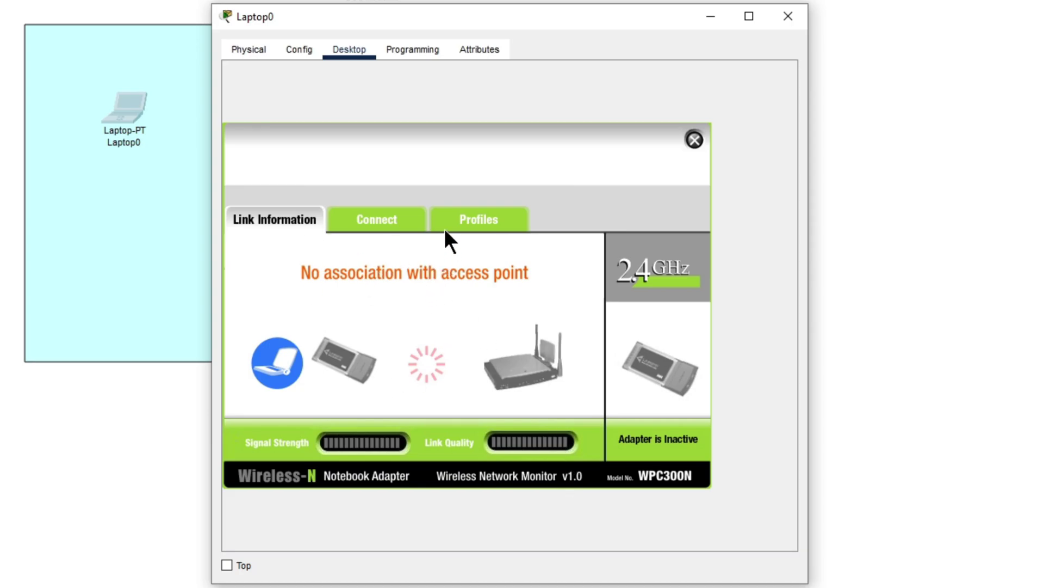
pyautogui.click(382, 218)
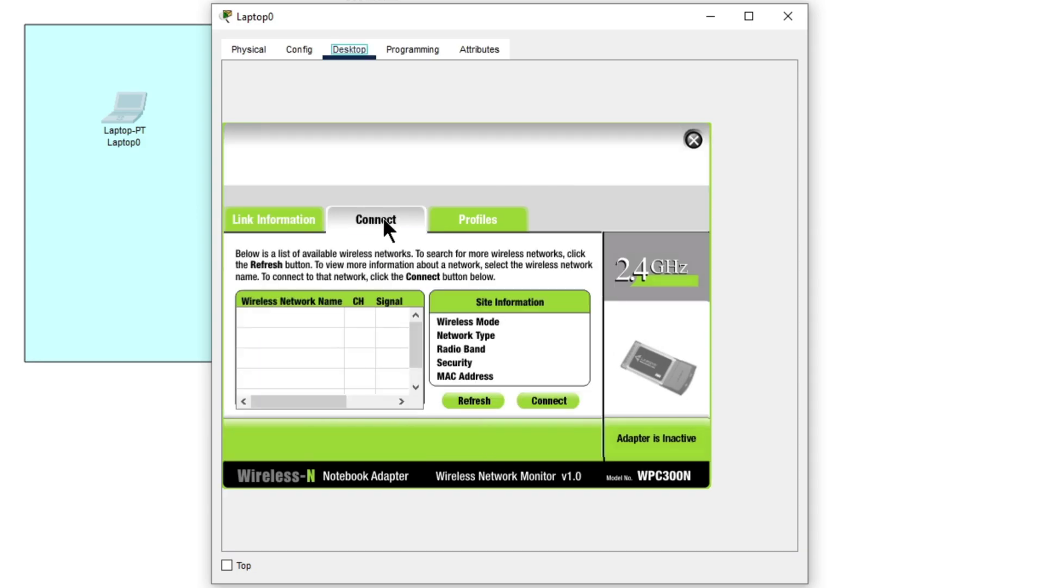
pyautogui.click(478, 401)
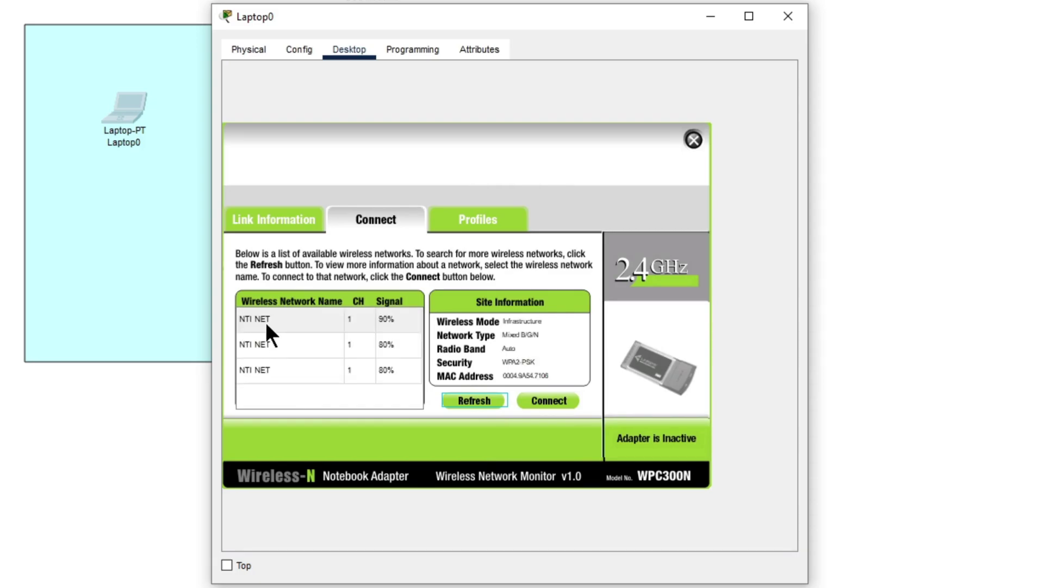
# - Compare the three NTI NET entries, pick the 90% signal one, and connect
pyautogui.click(319, 342)
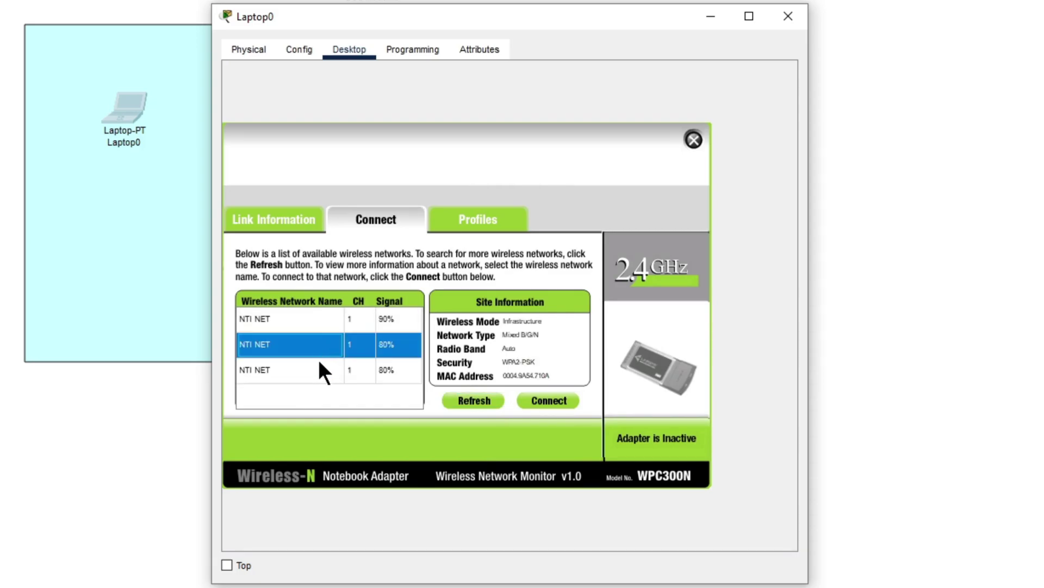
pyautogui.click(316, 370)
pyautogui.click(305, 344)
pyautogui.click(307, 320)
pyautogui.click(309, 344)
pyautogui.click(311, 370)
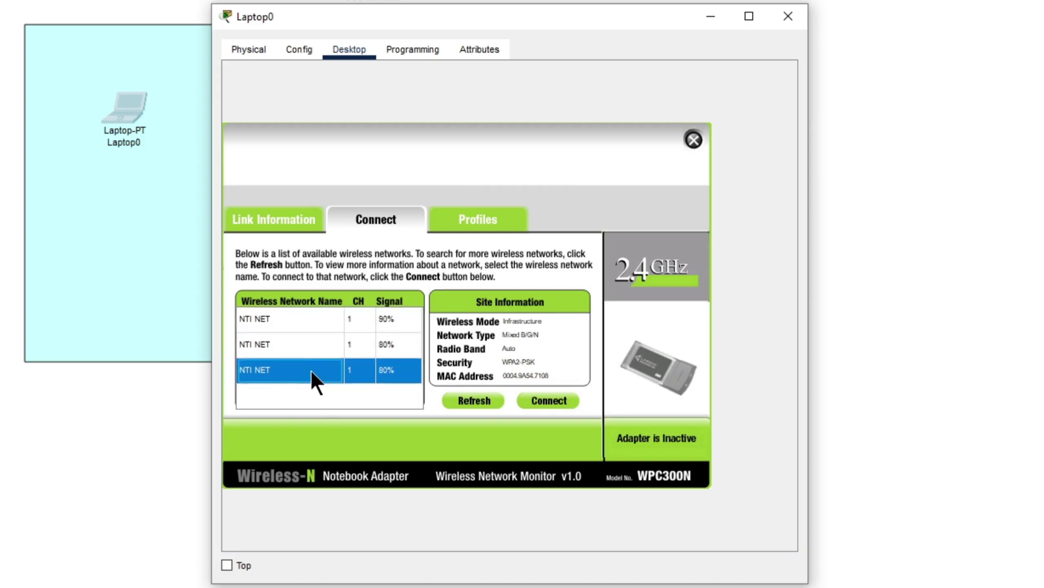
pyautogui.click(316, 342)
pyautogui.click(315, 320)
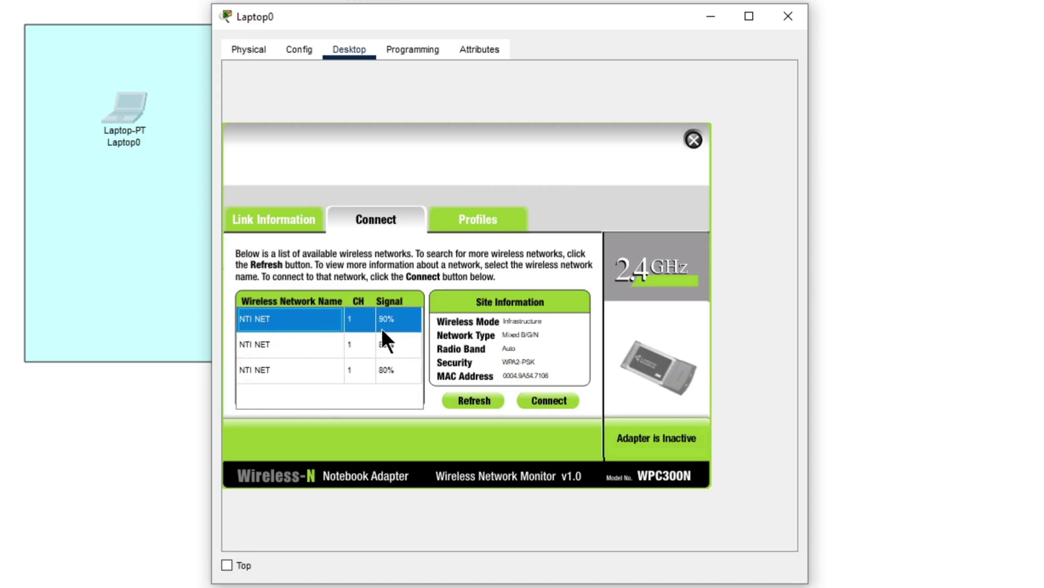
pyautogui.click(551, 402)
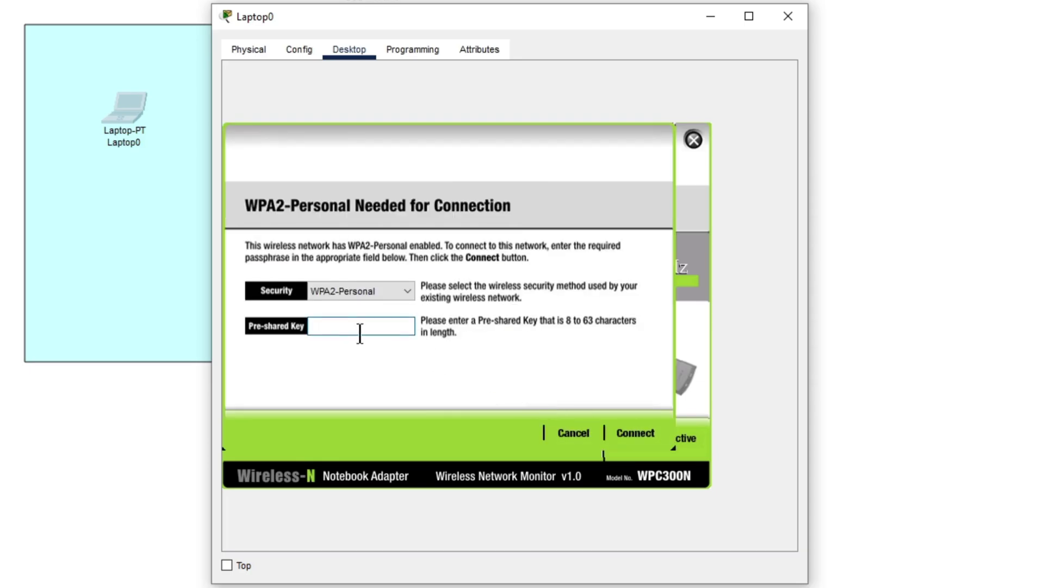
# - Connect Laptop0 to NTI NET using WPA2-Personal and the network's pre-shared key
pyautogui.click(382, 321)
pyautogui.click(389, 291)
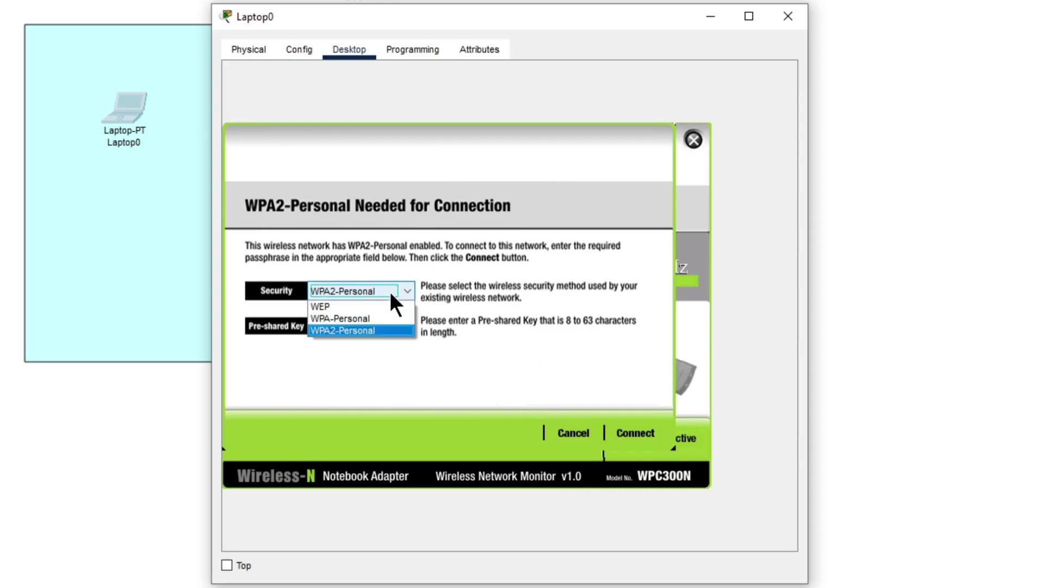
pyautogui.click(357, 331)
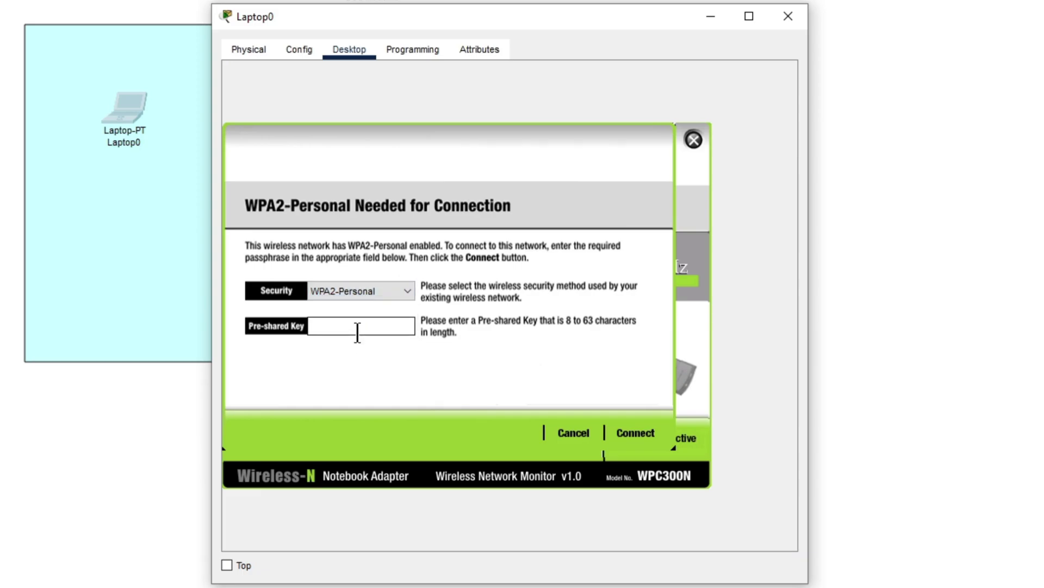
pyautogui.write('cisco55')
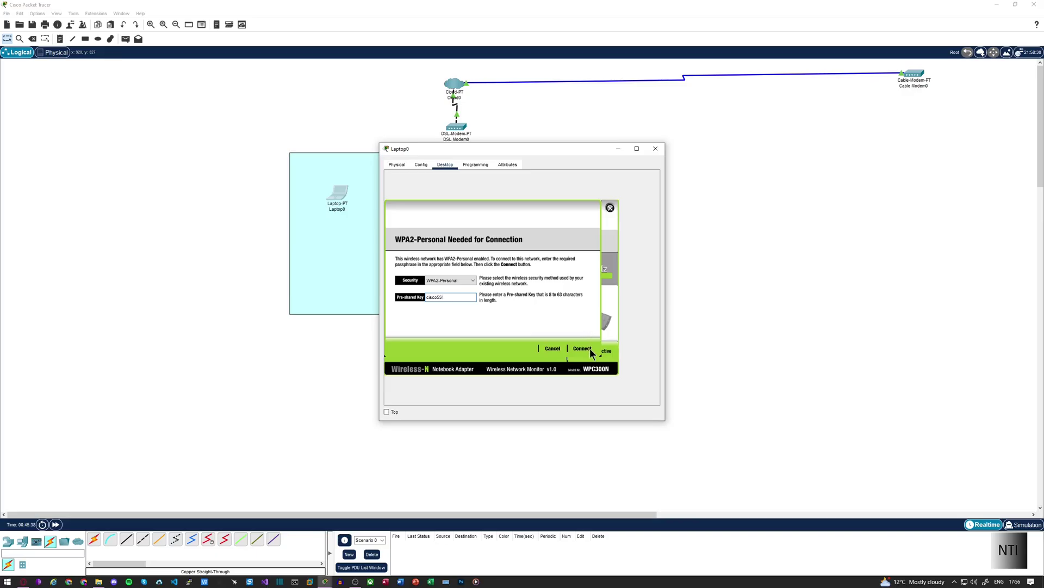
pyautogui.moveTo(474, 149); pyautogui.dragTo(580, 155)
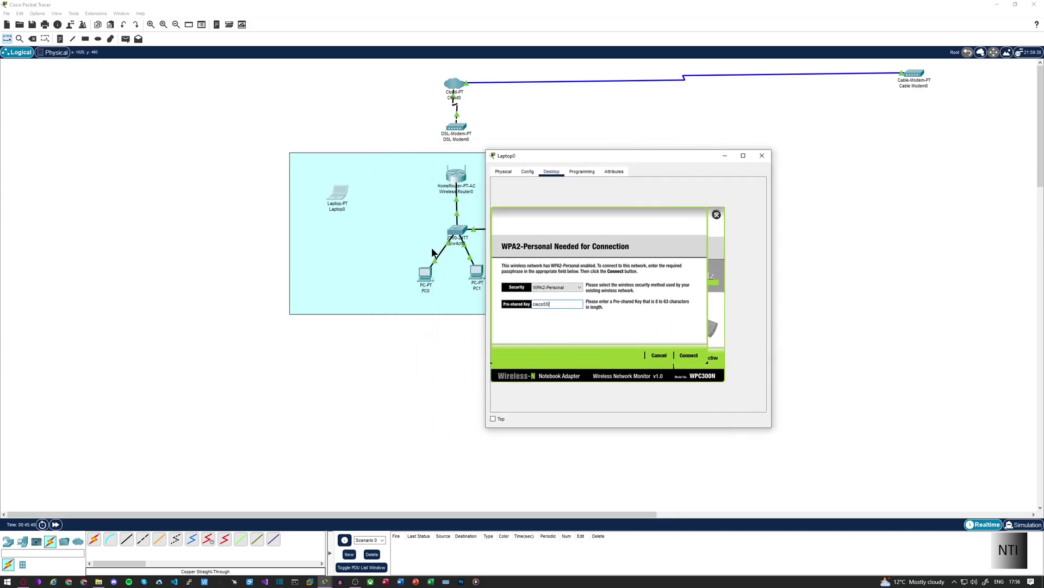
pyautogui.click(692, 356)
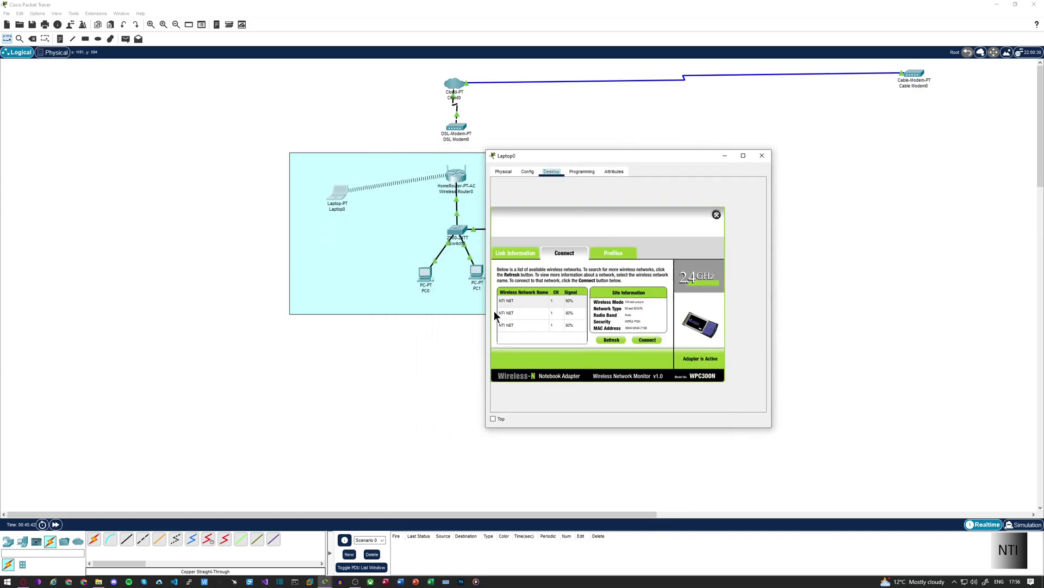
# - Confirm Laptop0's Wireless0 got DHCP address 192.168.0.103, mask 255.255.255.0, then close the laptop
pyautogui.click(717, 214)
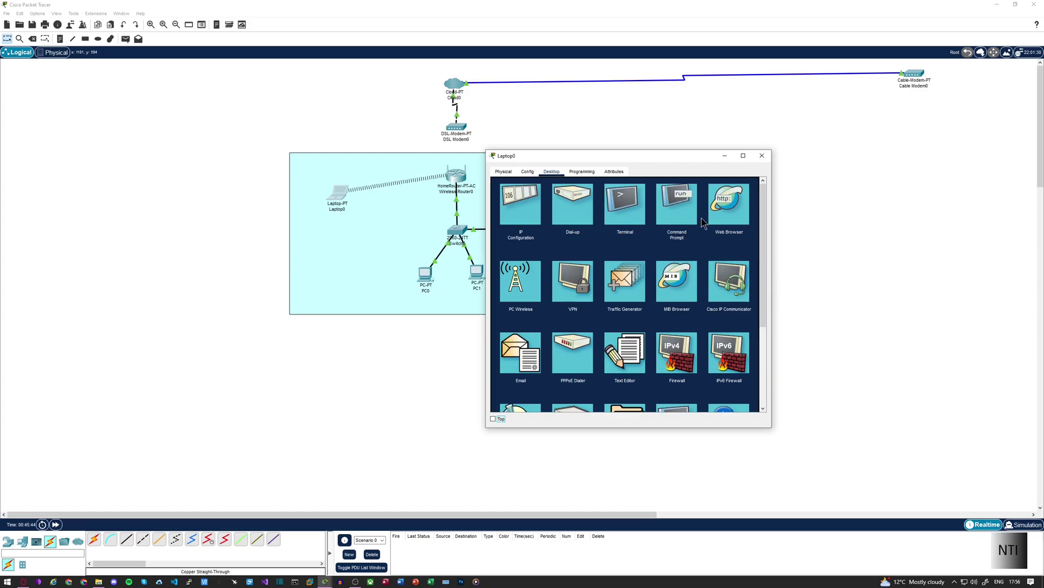
pyautogui.click(528, 173)
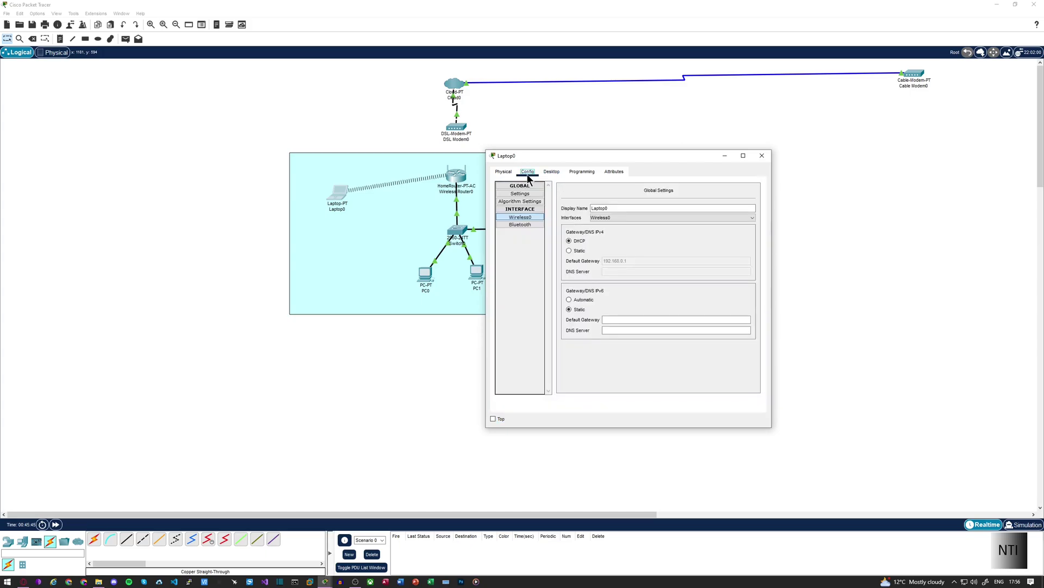
pyautogui.click(536, 220)
pyautogui.scroll(-1, 659, 265)
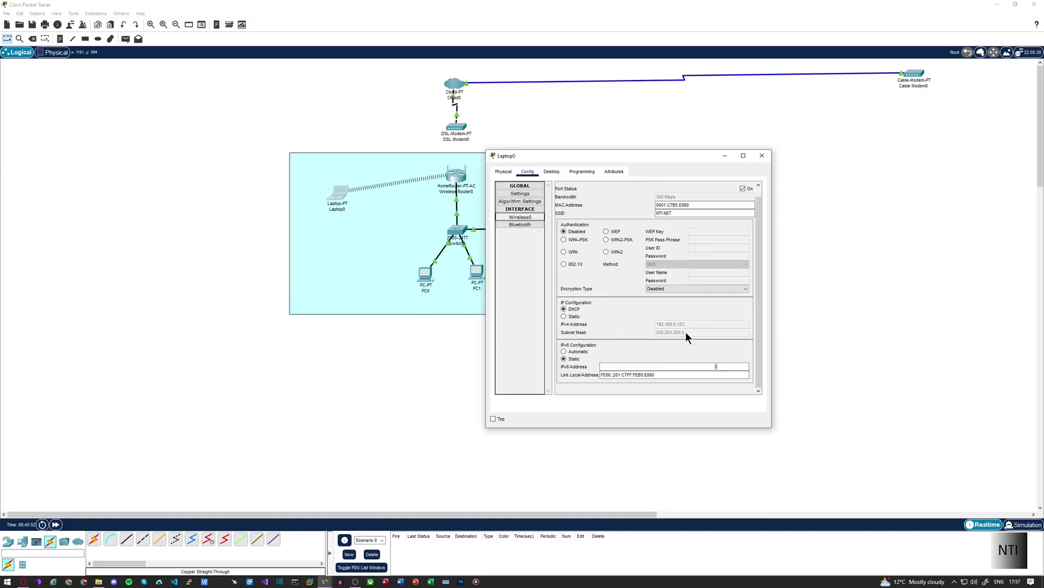
pyautogui.click(762, 157)
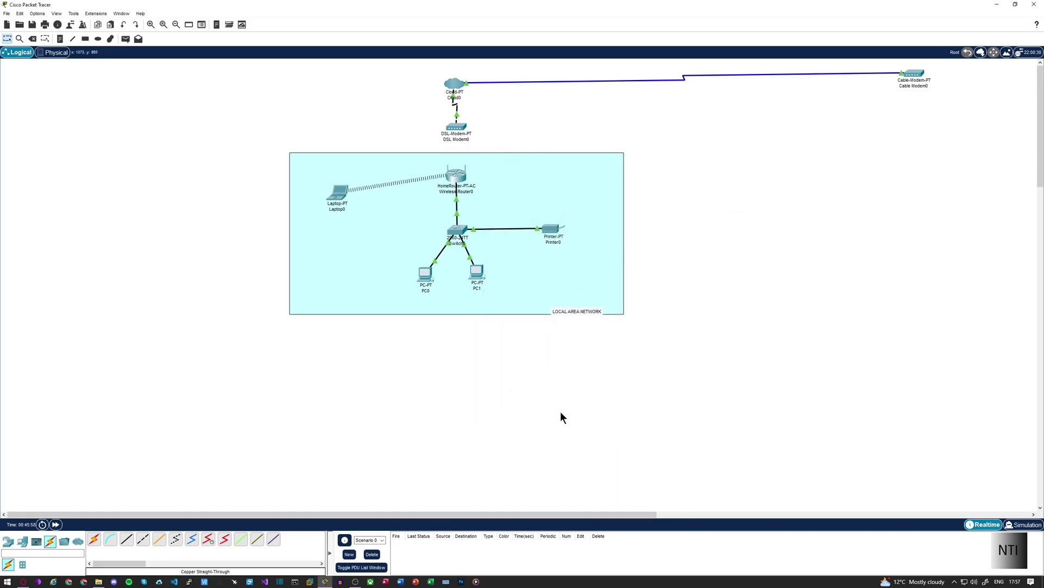
# - From PC1's Command Prompt, ping the laptop at 192.168.0.103
pyautogui.click(475, 281)
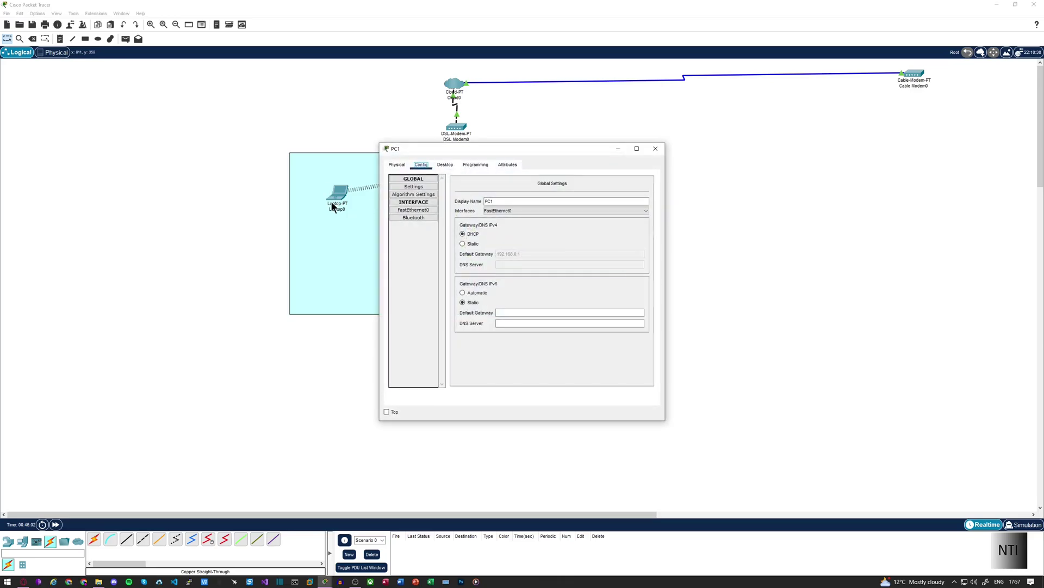
pyautogui.click(445, 165)
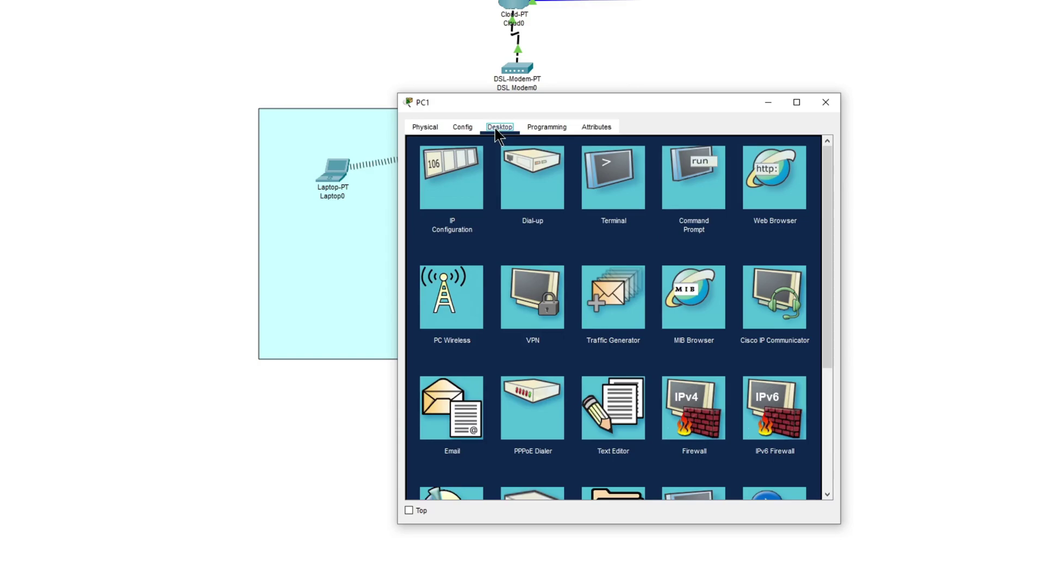
pyautogui.click(704, 183)
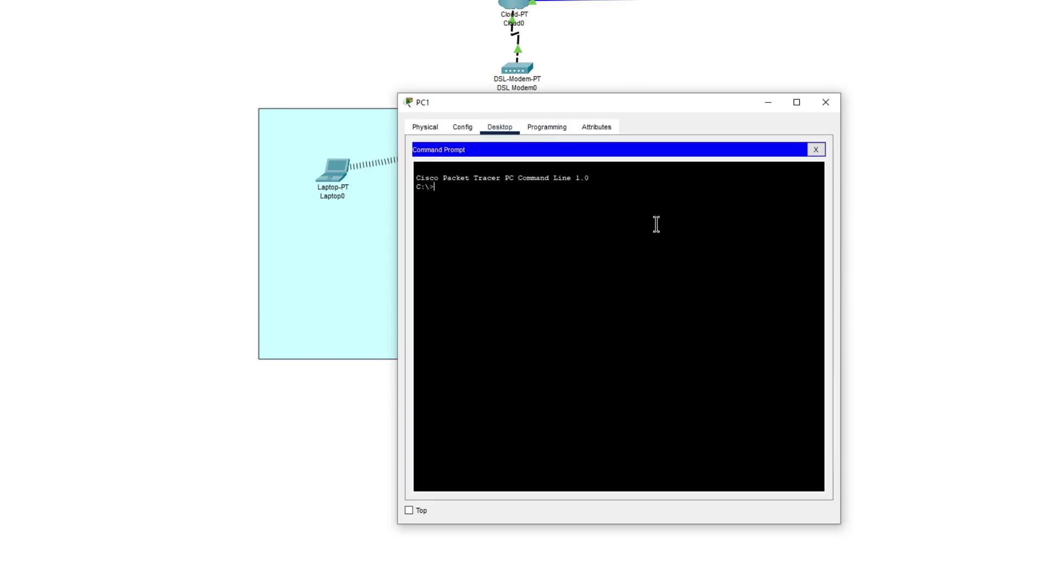
pyautogui.write('ping 192.168.0.103')
pyautogui.press('Return')
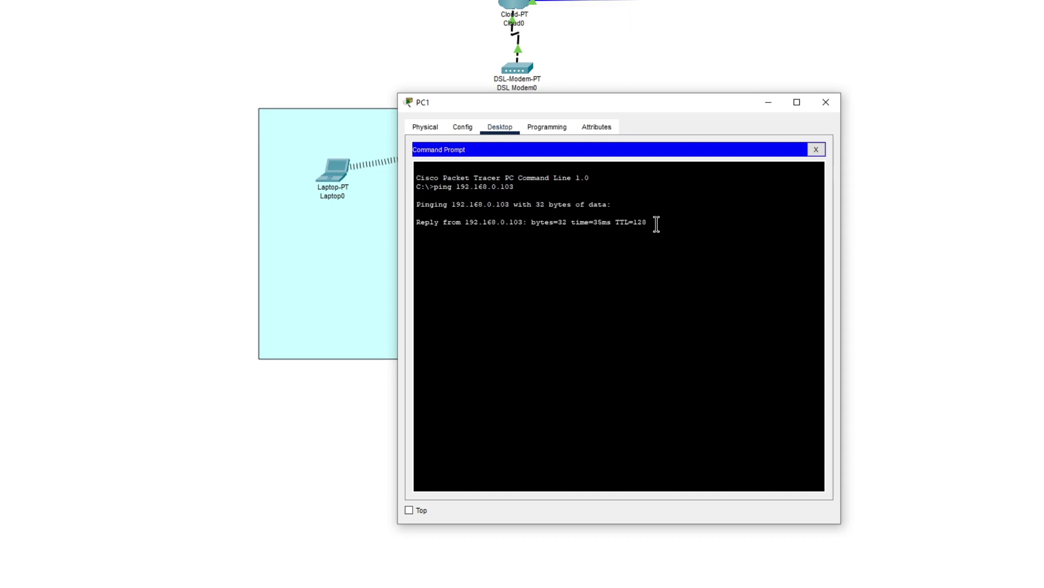
# - Ping the router at 192.168.0.1 and review the successful replies
pyautogui.moveTo(531, 101); pyautogui.dragTo(674, 141)
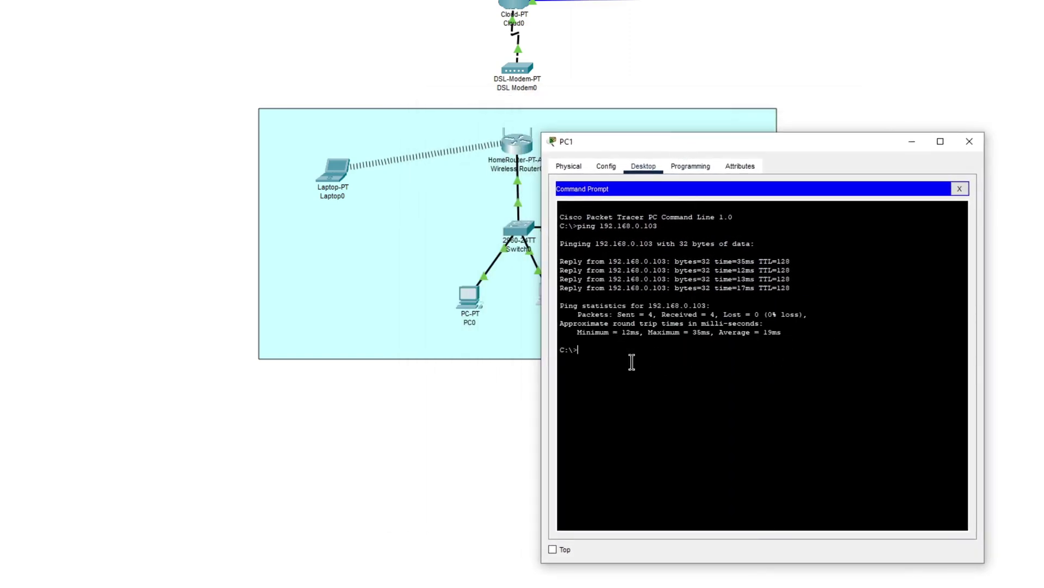
pyautogui.press('Up')
pyautogui.press('BackSpace')
pyautogui.press('BackSpace')
pyautogui.press('Return')
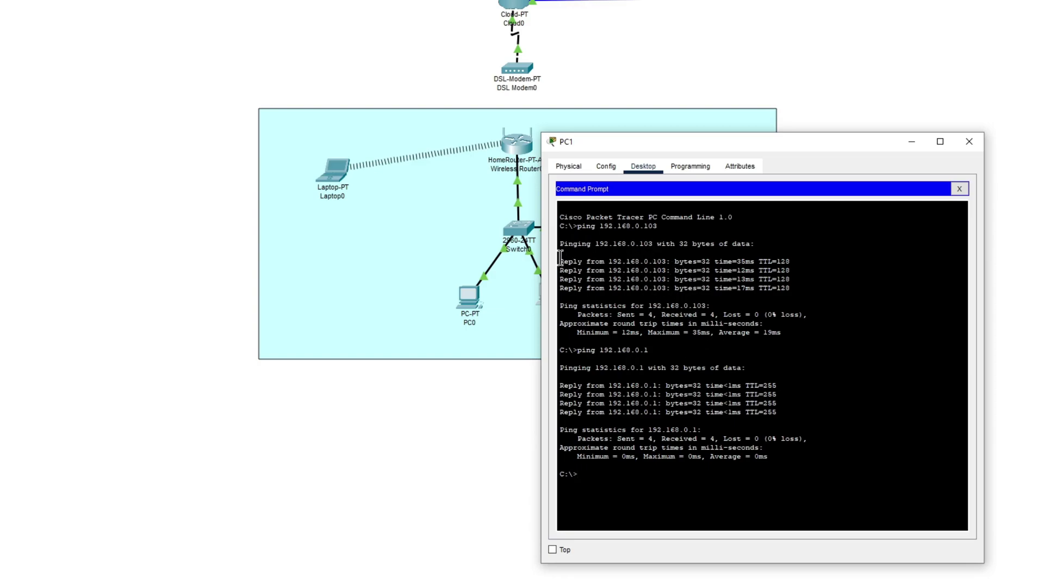
pyautogui.moveTo(560, 258); pyautogui.dragTo(802, 291)
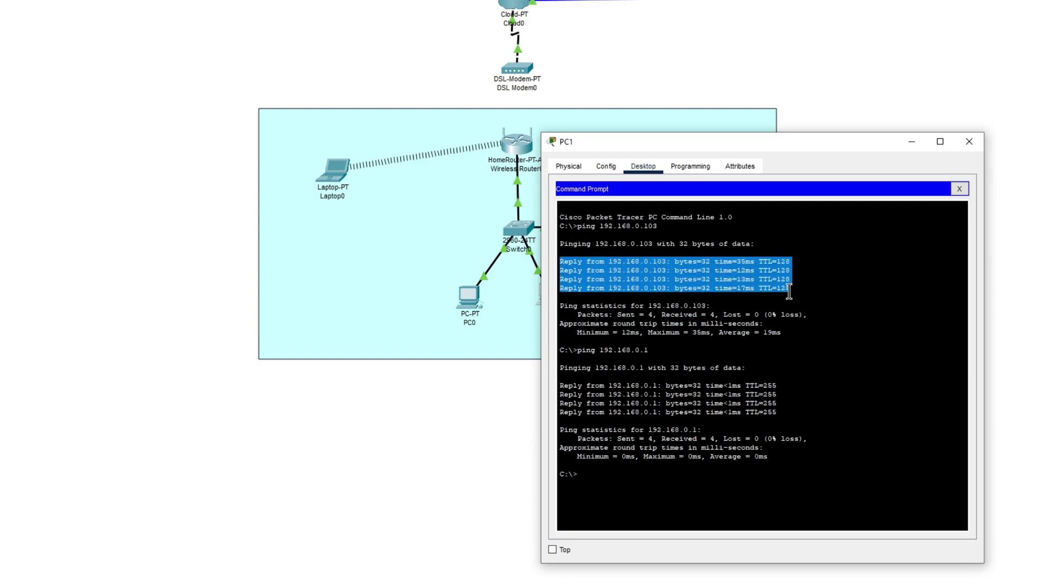
pyautogui.click(789, 288)
pyautogui.moveTo(590, 377); pyautogui.dragTo(759, 428)
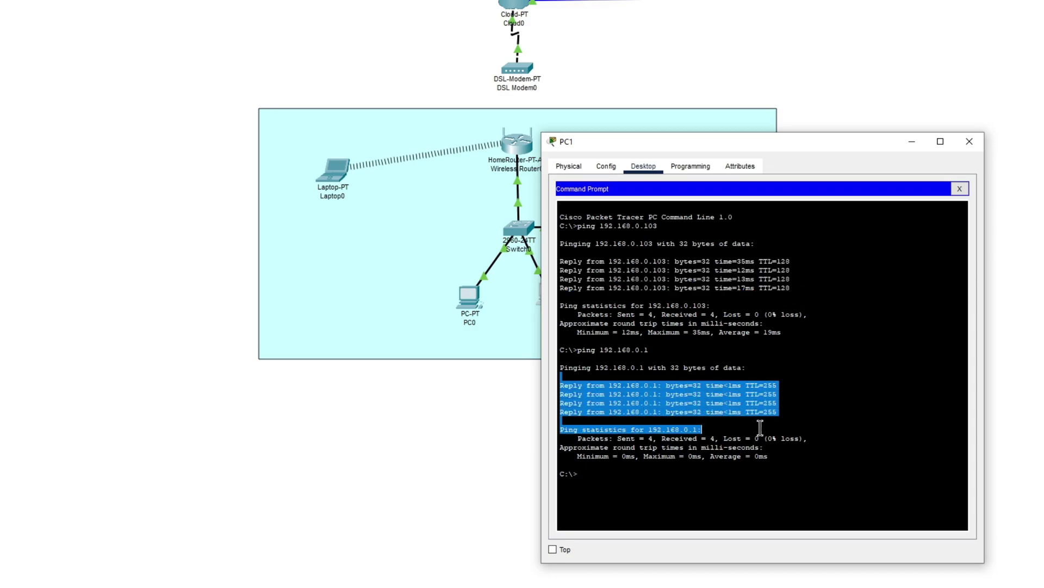
pyautogui.click(760, 428)
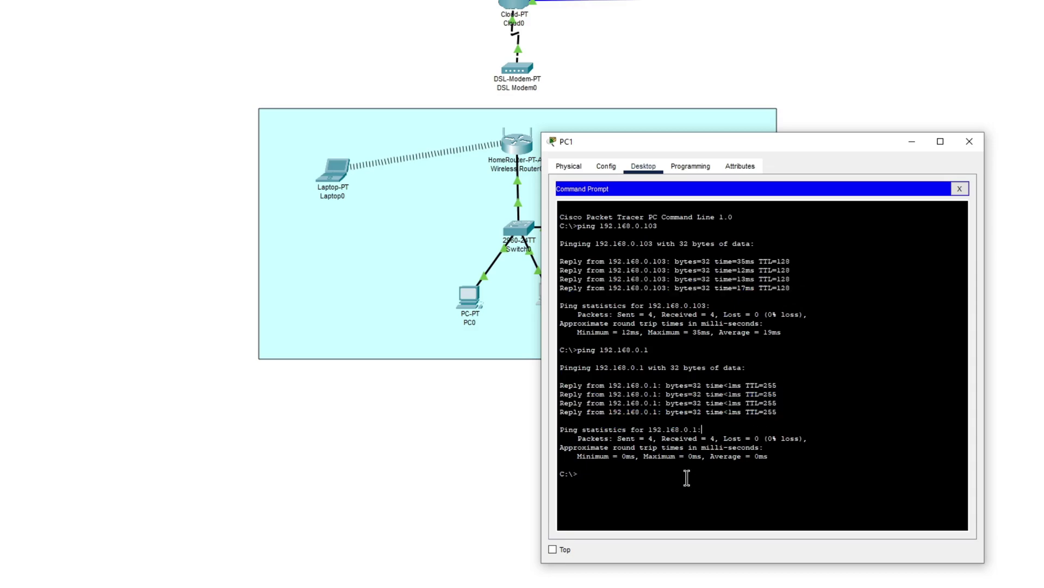
# - Ping 192.168.0.102 from PC1, then close the Command Prompt and PC1's window
pyautogui.press('Up')
pyautogui.press('BackSpace')
pyautogui.write('102')
pyautogui.press('Return')
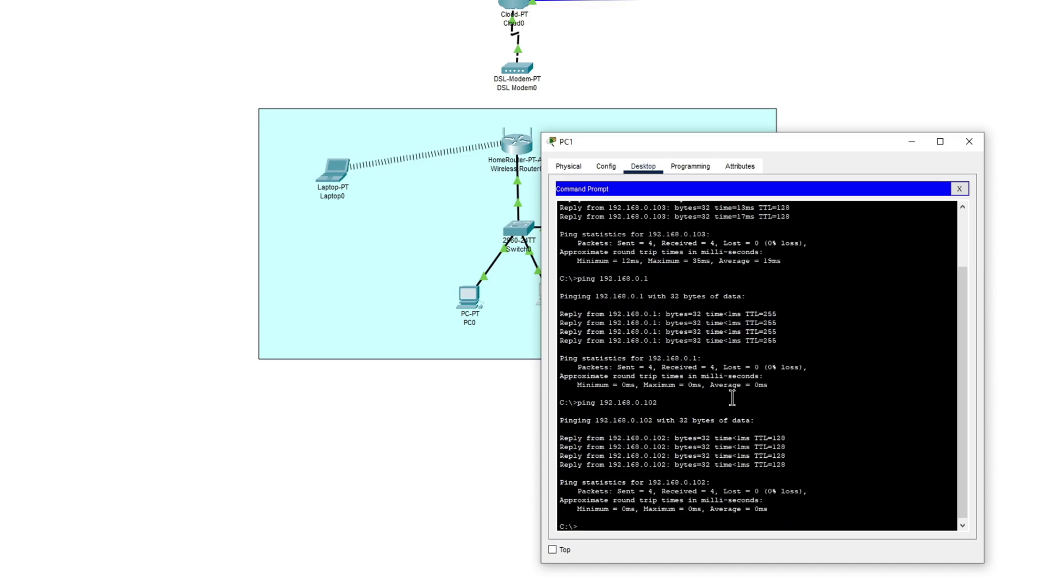
pyautogui.click(960, 188)
pyautogui.click(969, 142)
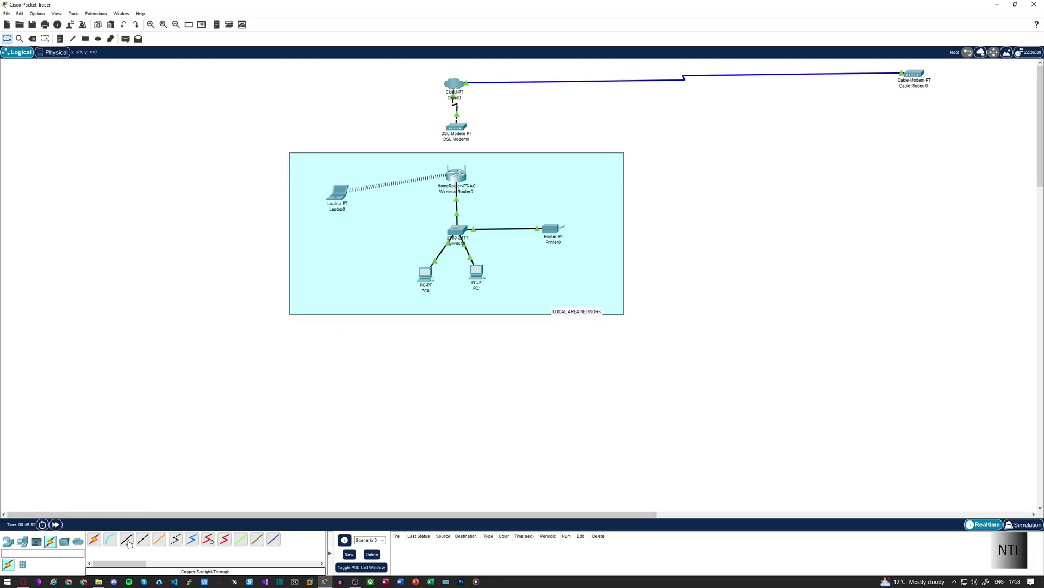
# - Run a Copper Straight-Through cable from DSL Modem0 Port 1 to Wireless Router0's Internet port
pyautogui.click(127, 541)
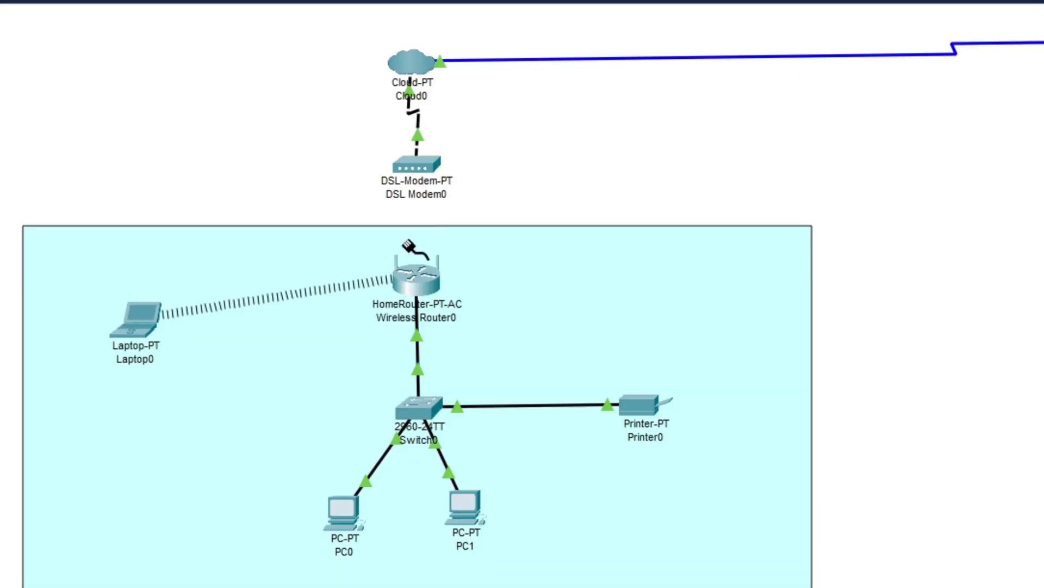
pyautogui.click(457, 129)
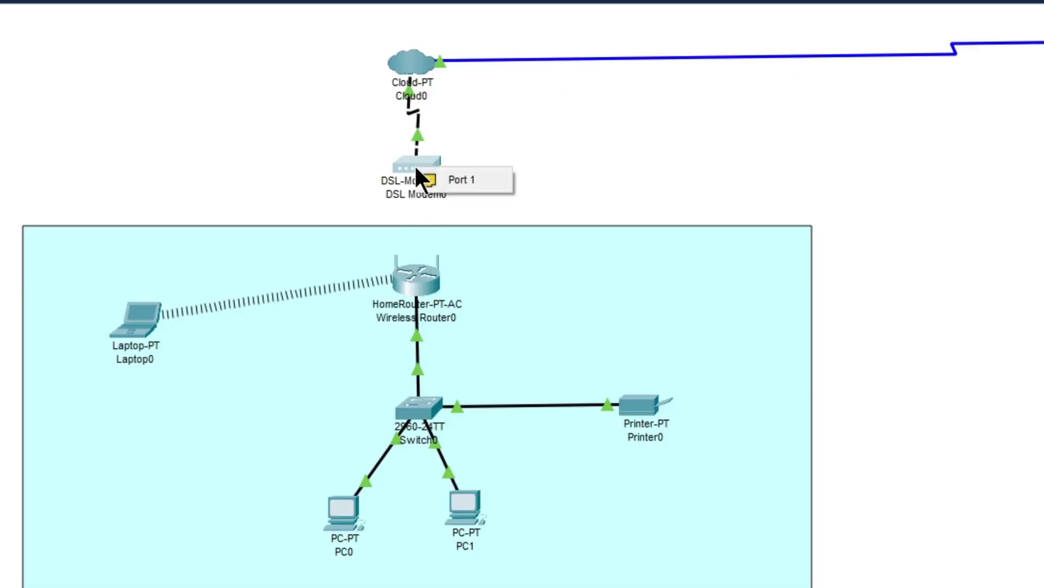
pyautogui.click(445, 182)
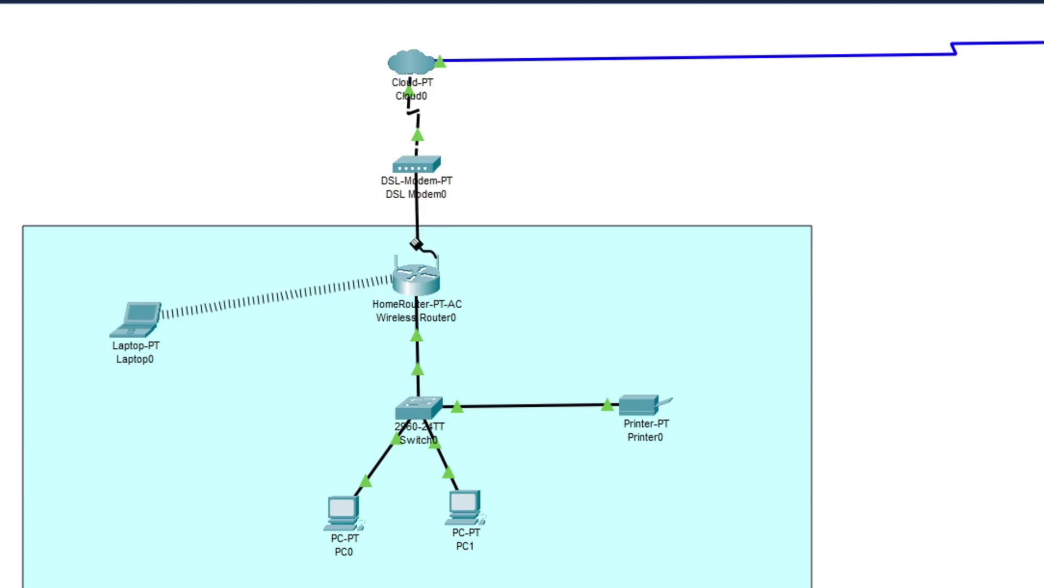
pyautogui.click(408, 289)
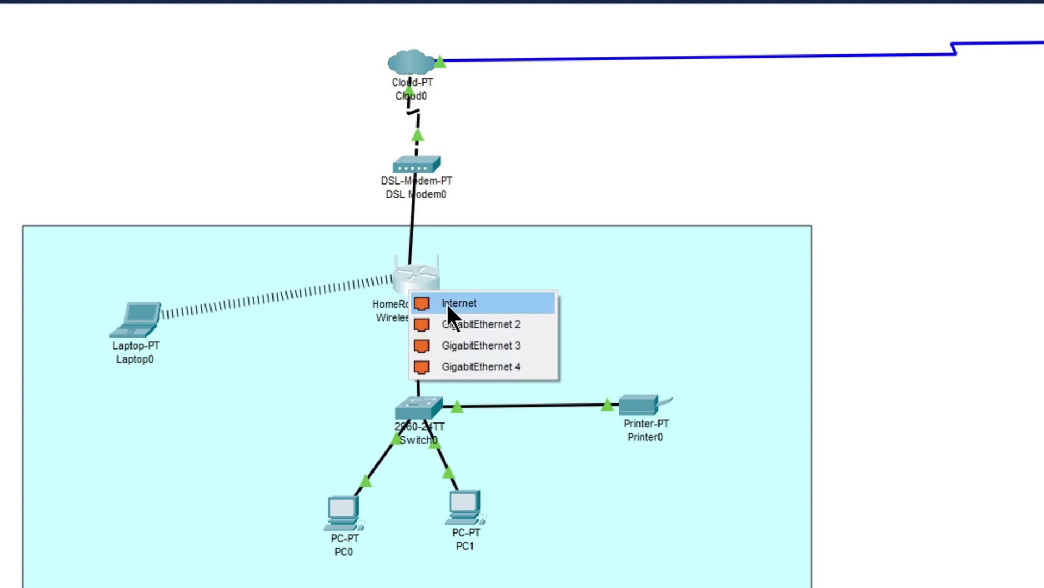
pyautogui.click(447, 308)
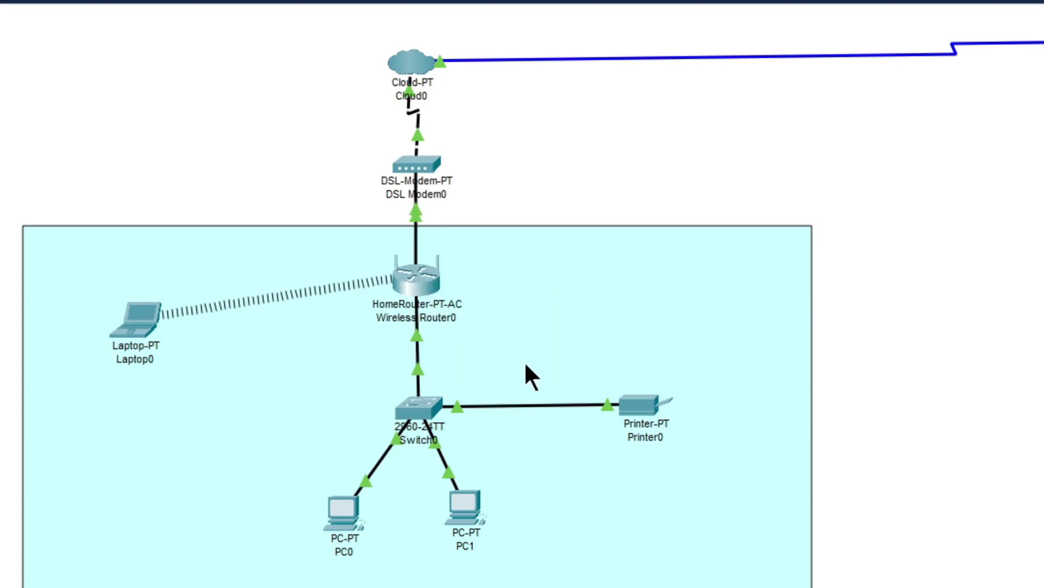